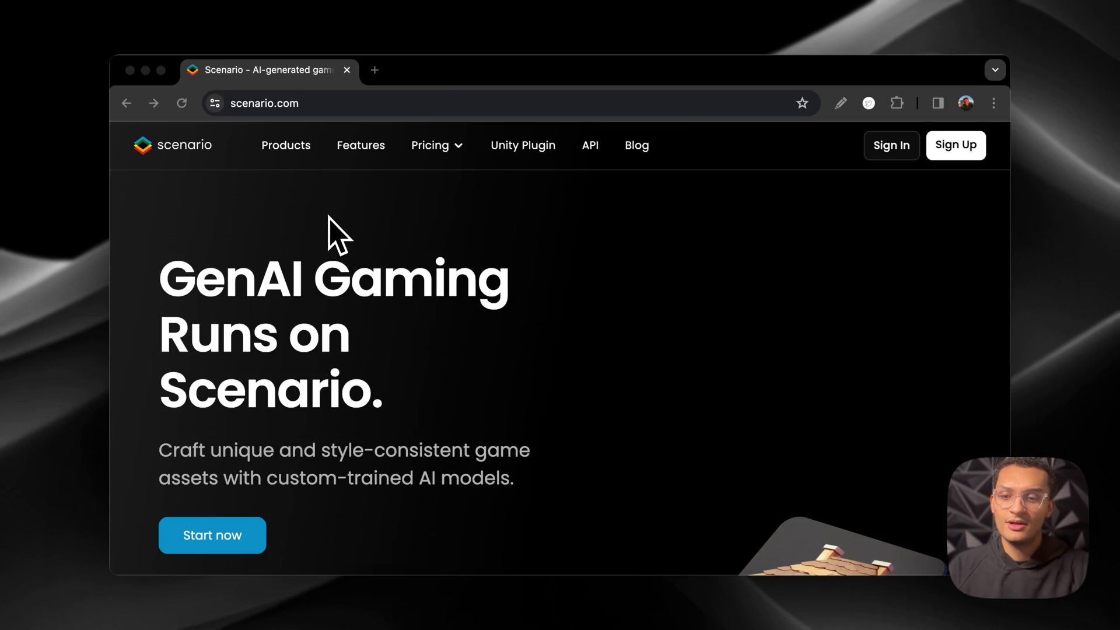
# Scroll the scenario.com homepage past the hero and feature cards to the app mockup
pyautogui.scroll(-4, 328, 216)
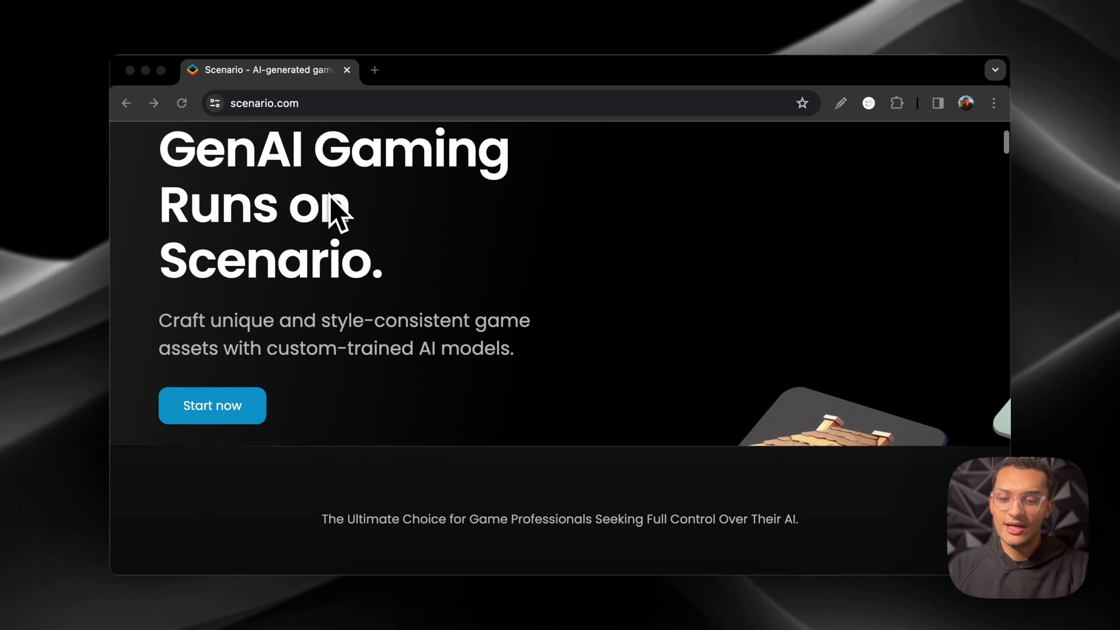
pyautogui.scroll(-15, 338, 213)
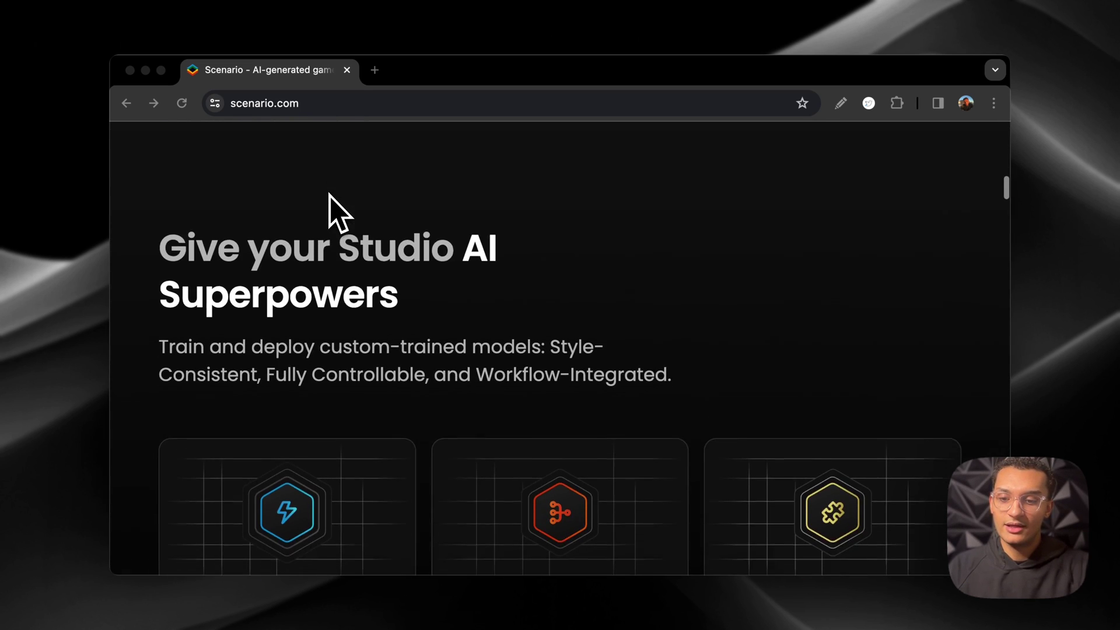
pyautogui.scroll(-10, 337, 213)
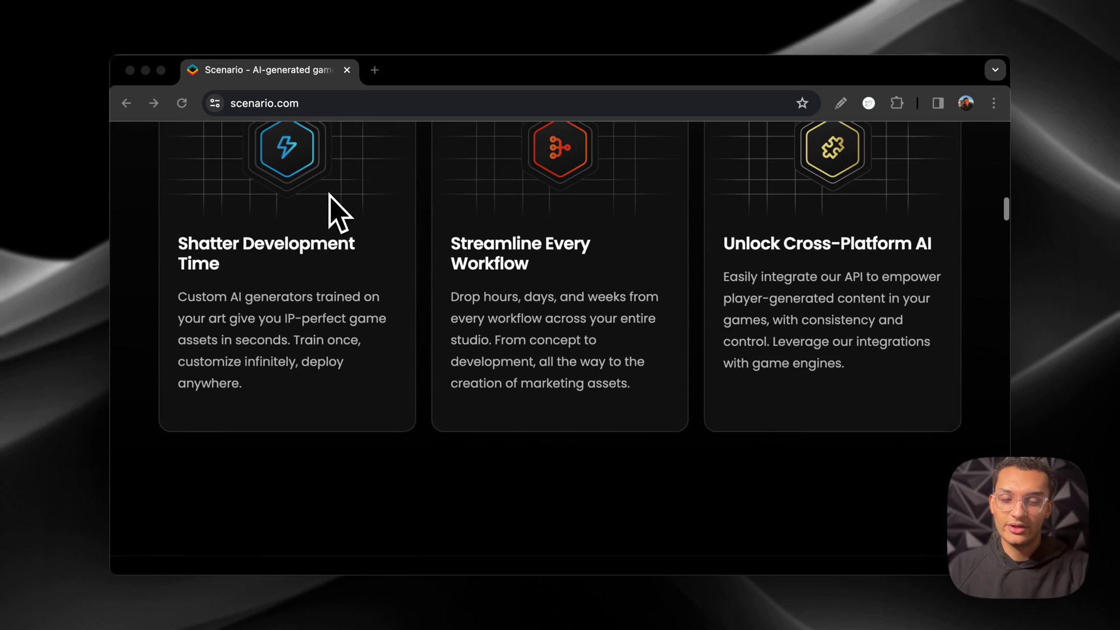
pyautogui.scroll(-12, 330, 195)
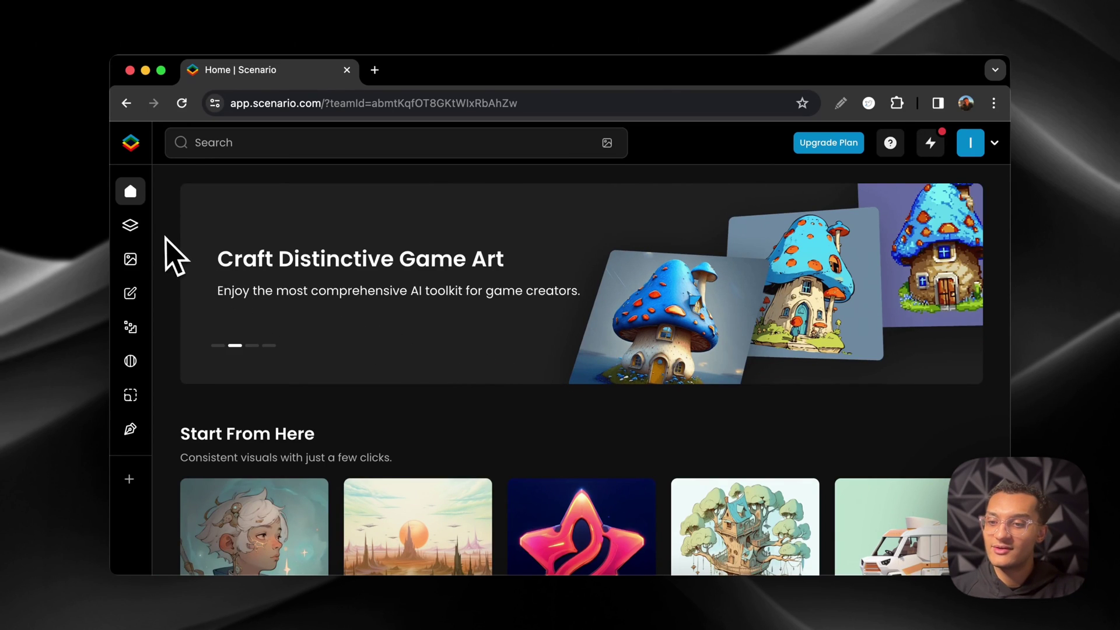
# Open the Models page from the sidebar and browse the model grid
pyautogui.moveTo(144, 230)
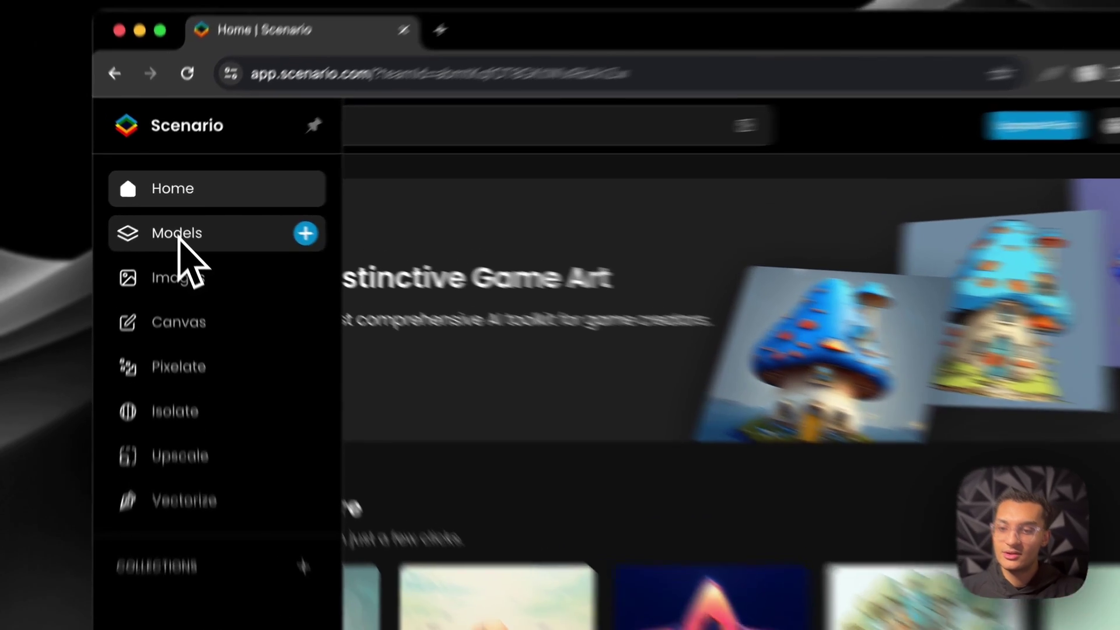
pyautogui.click(175, 228)
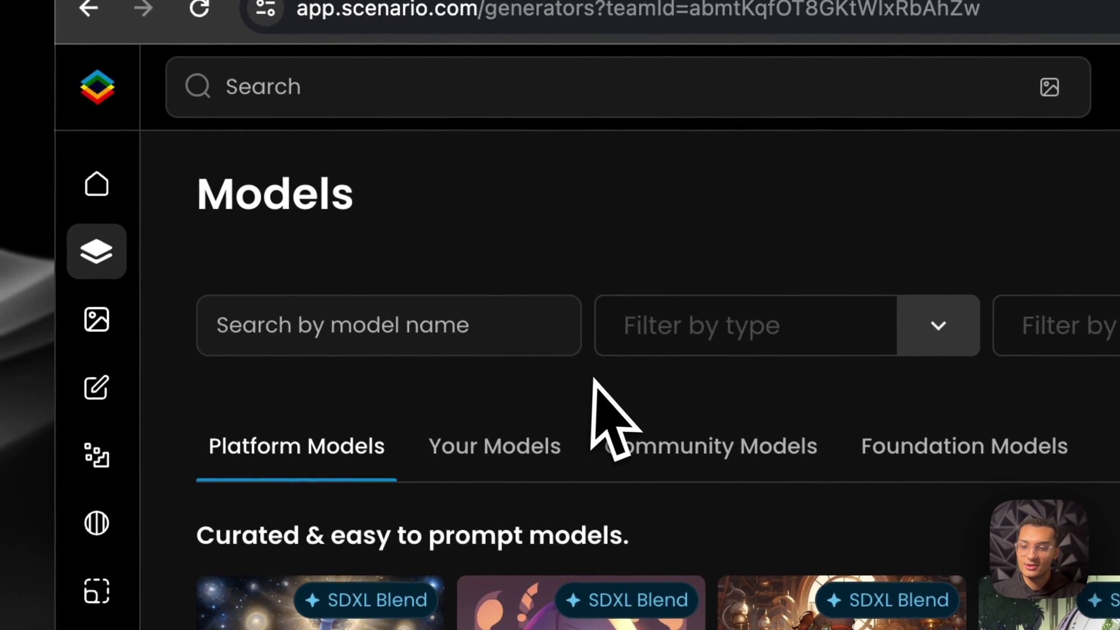
pyautogui.scroll(-5, 595, 391)
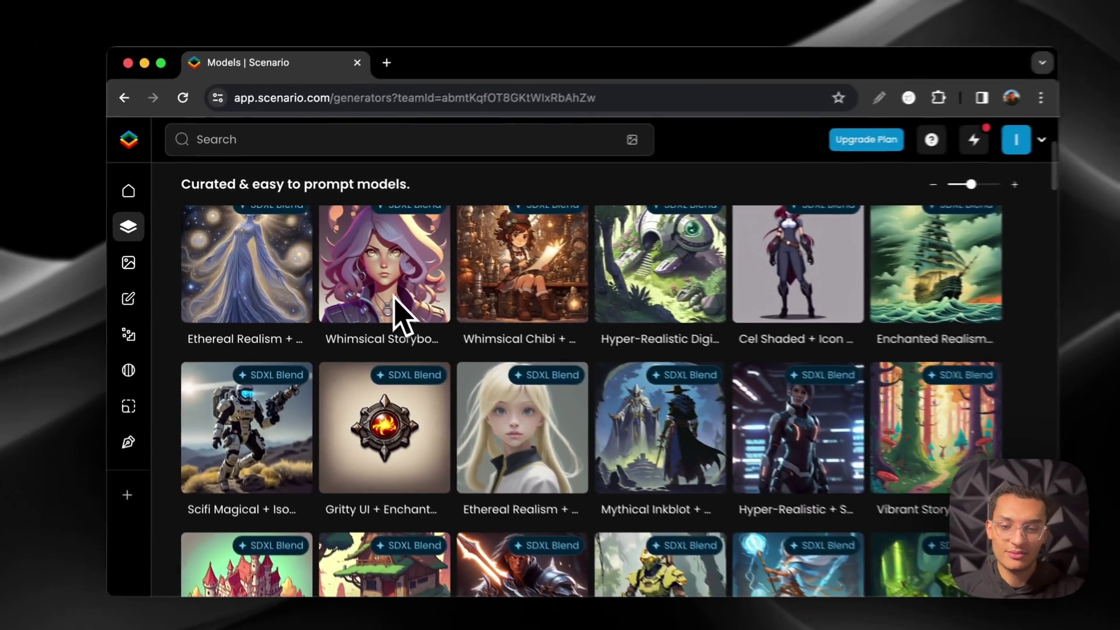
pyautogui.scroll(-3, 388, 303)
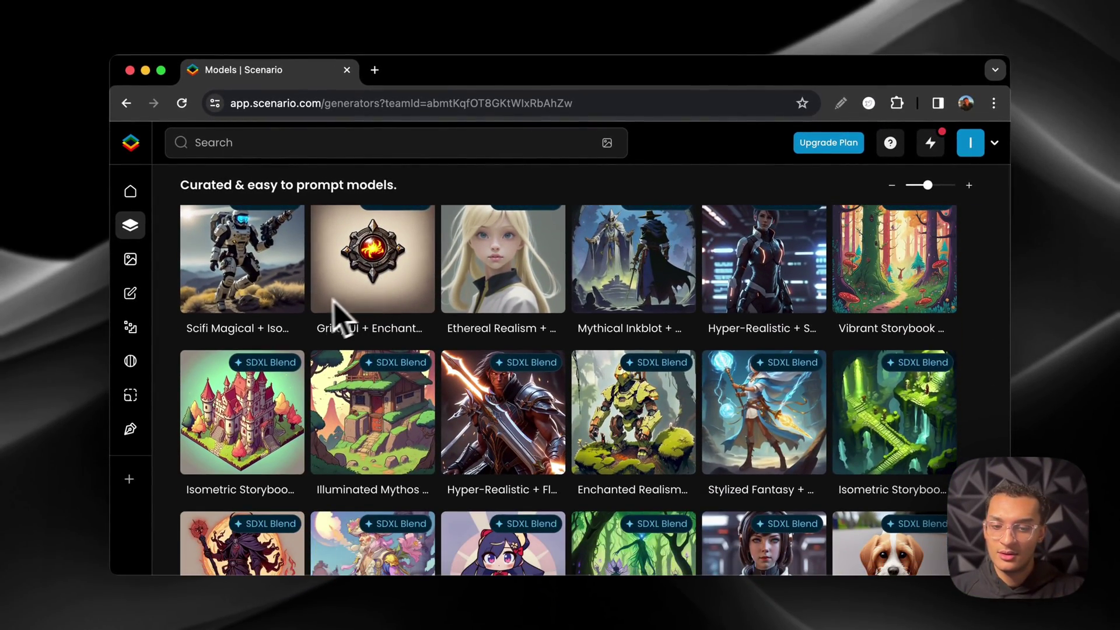
pyautogui.scroll(-6, 332, 301)
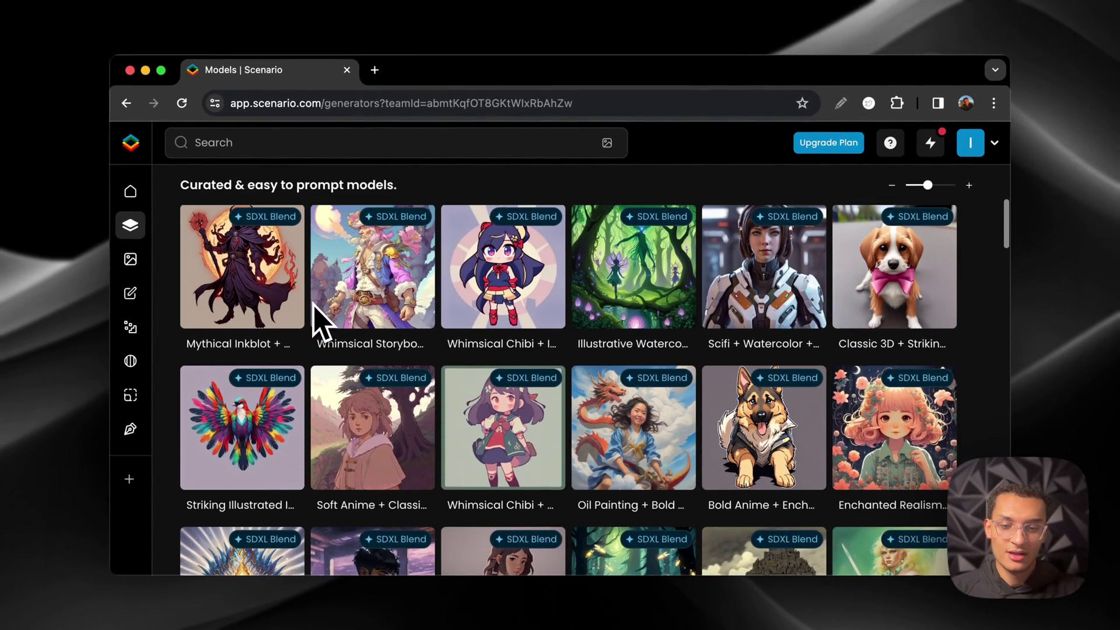
pyautogui.scroll(-2, 322, 324)
pyautogui.scroll(-3, 392, 356)
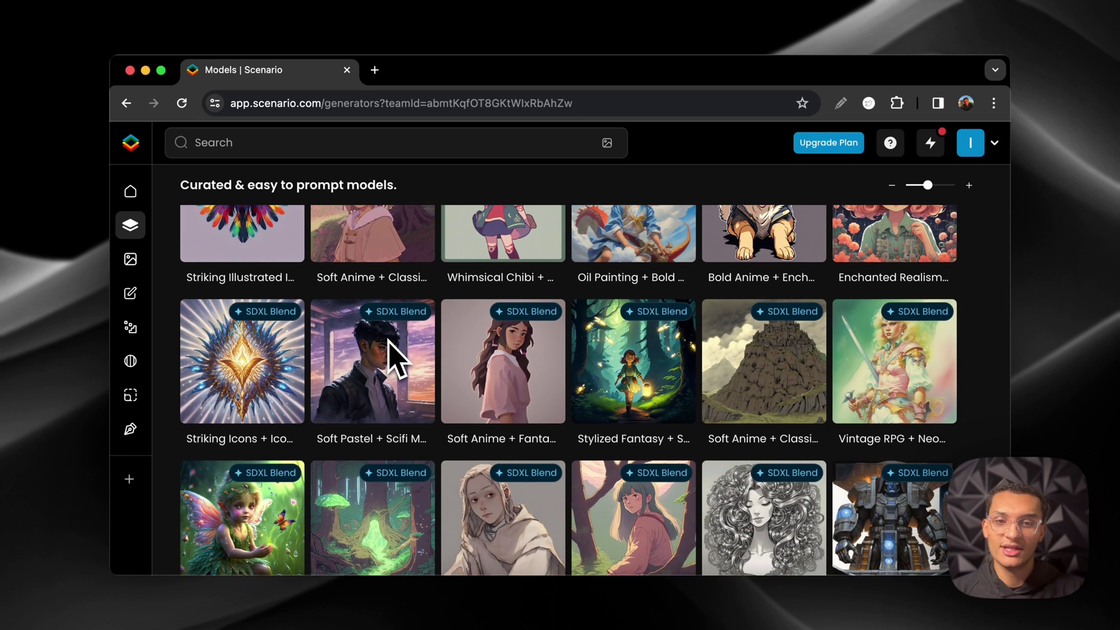
pyautogui.scroll(-1, 389, 344)
# Open Generate Images and select the SDXL foundation model
pyautogui.click(392, 350)
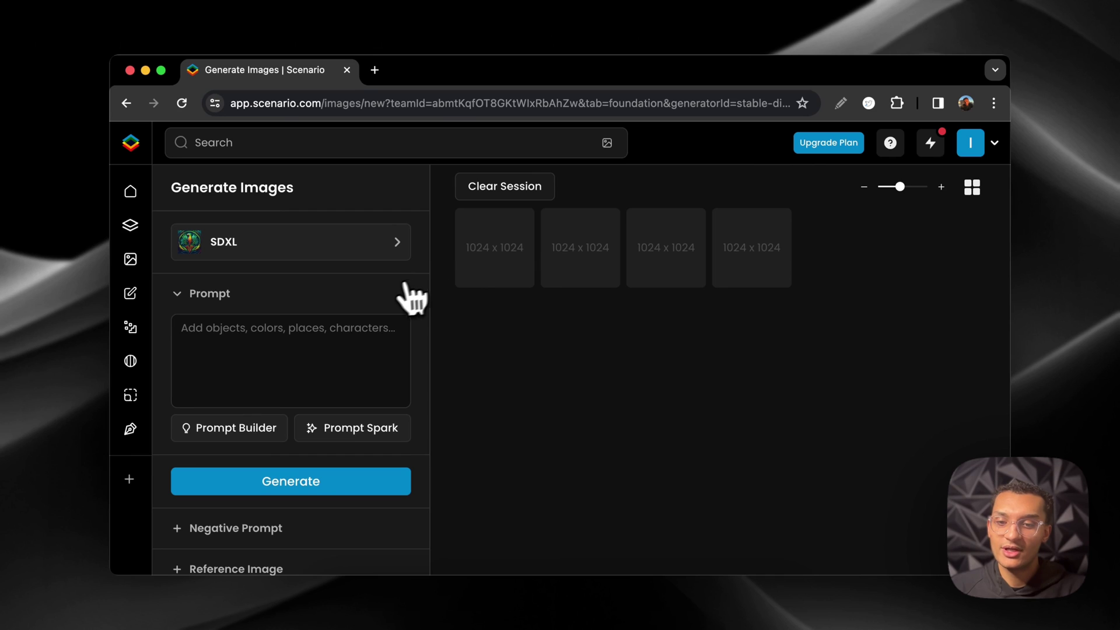
pyautogui.click(365, 248)
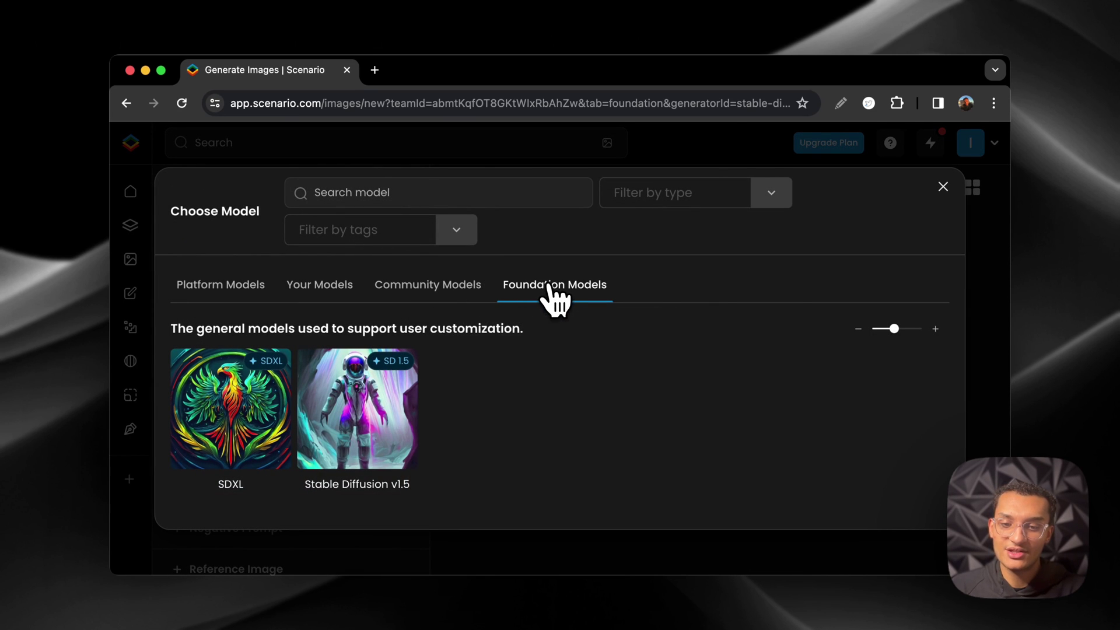
pyautogui.click(256, 411)
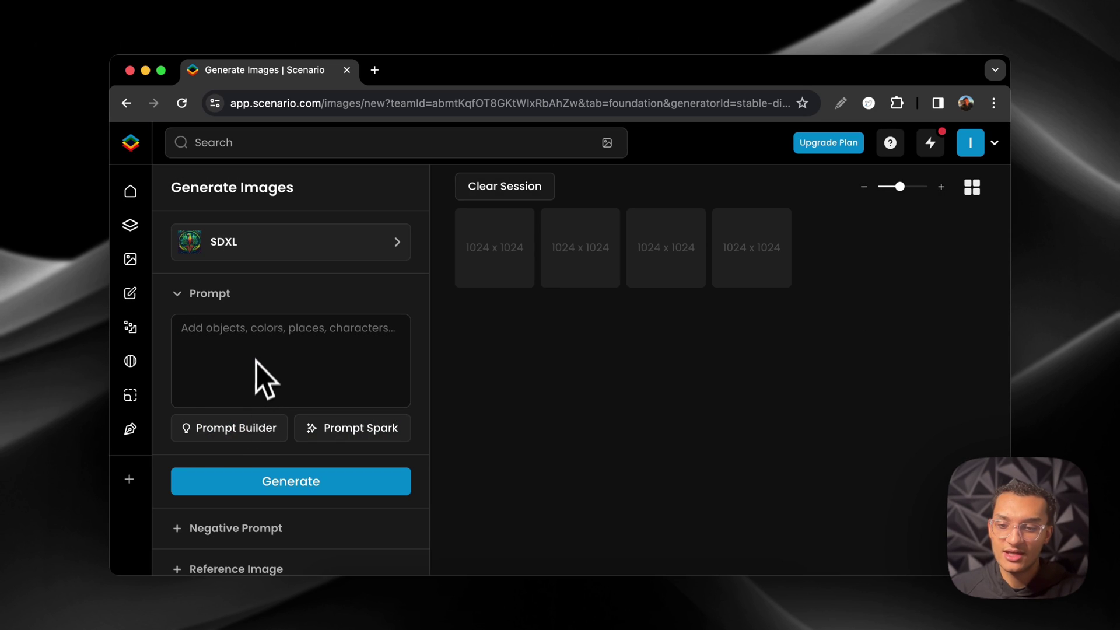
pyautogui.scroll(-2, 256, 356)
# Enter the realistic brown-haired, light-green-eyed woman prompt and generate four SDXL images
pyautogui.click(252, 302)
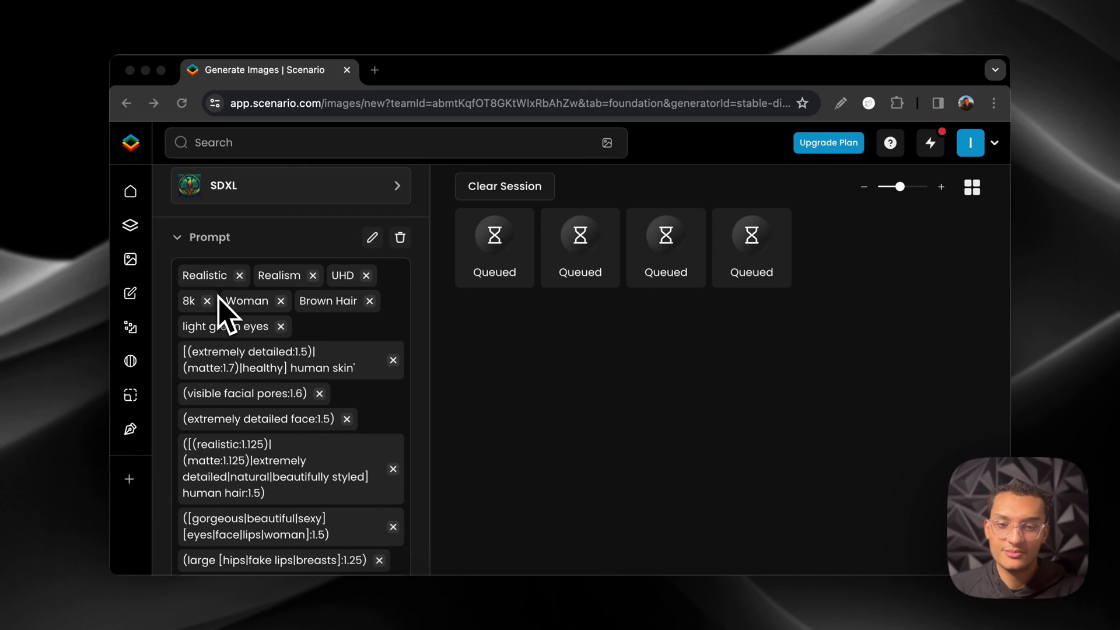
pyautogui.scroll(-3, 218, 296)
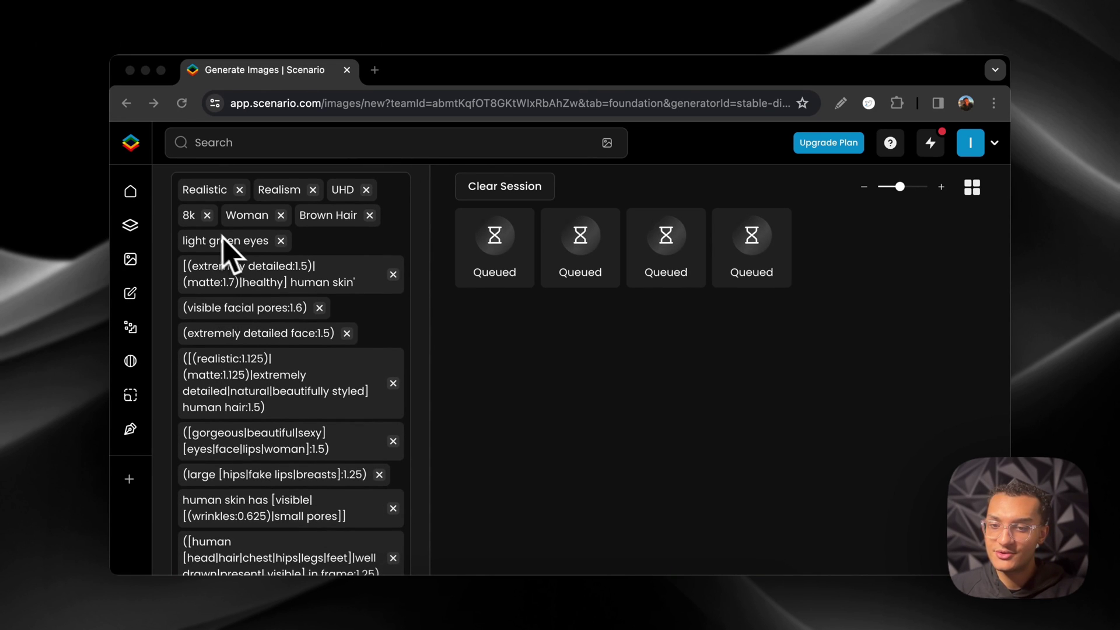
pyautogui.scroll(-10, 221, 233)
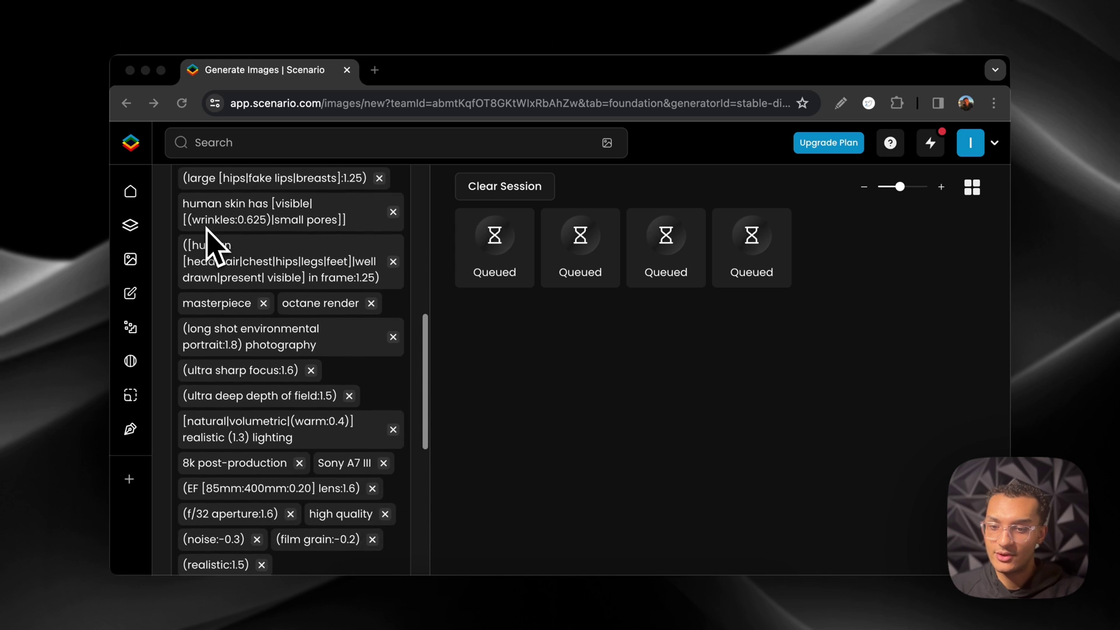
pyautogui.scroll(-10, 217, 246)
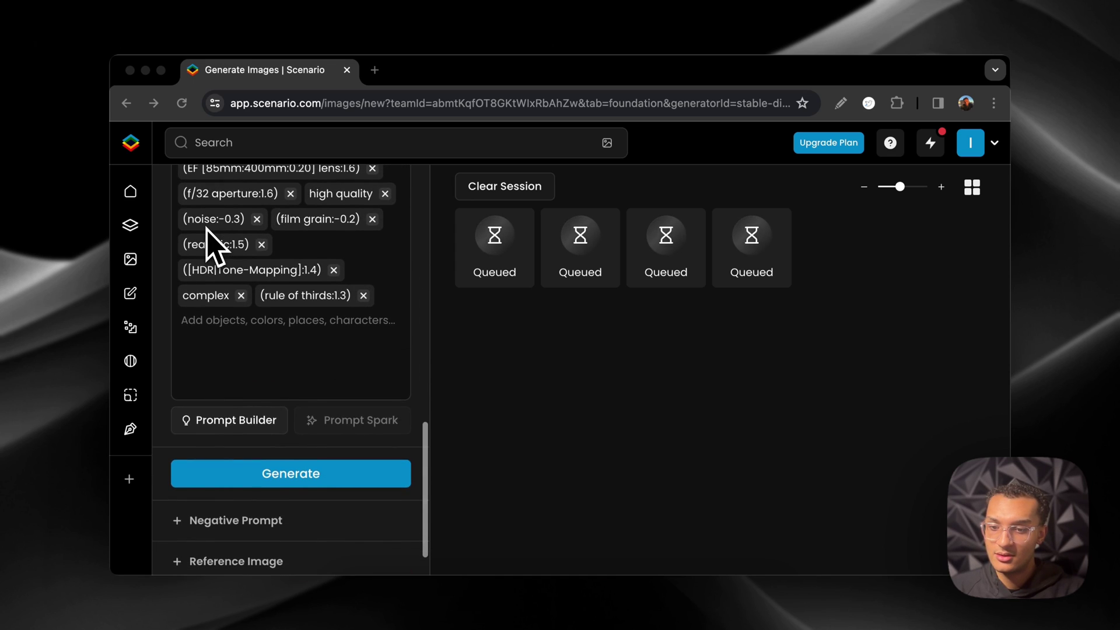
pyautogui.scroll(-2, 207, 229)
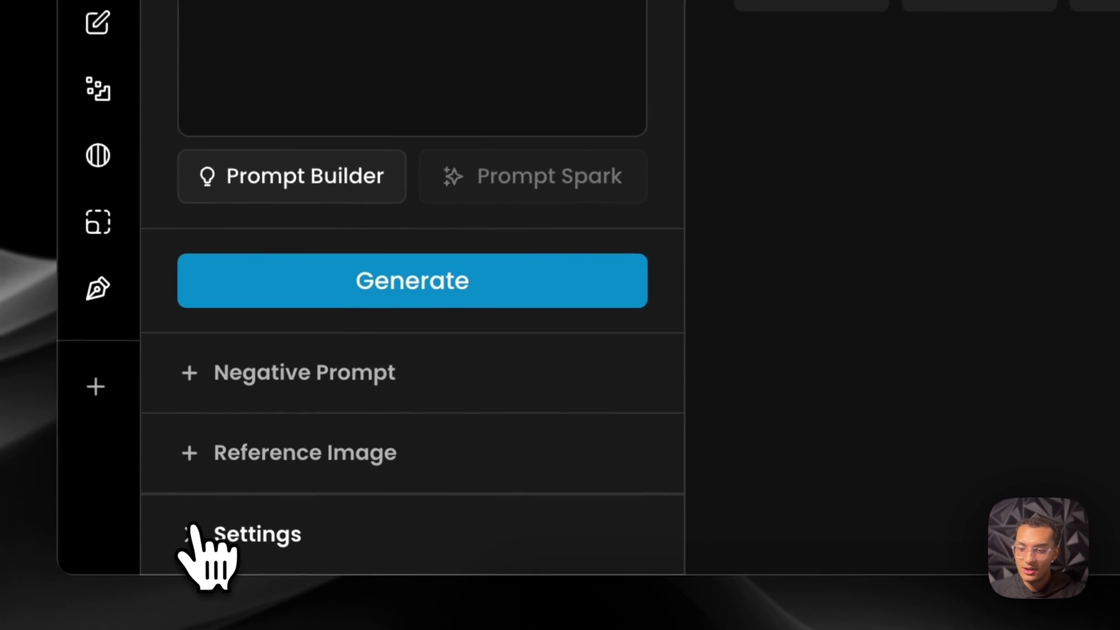
pyautogui.click(194, 530)
pyautogui.scroll(-8, 202, 549)
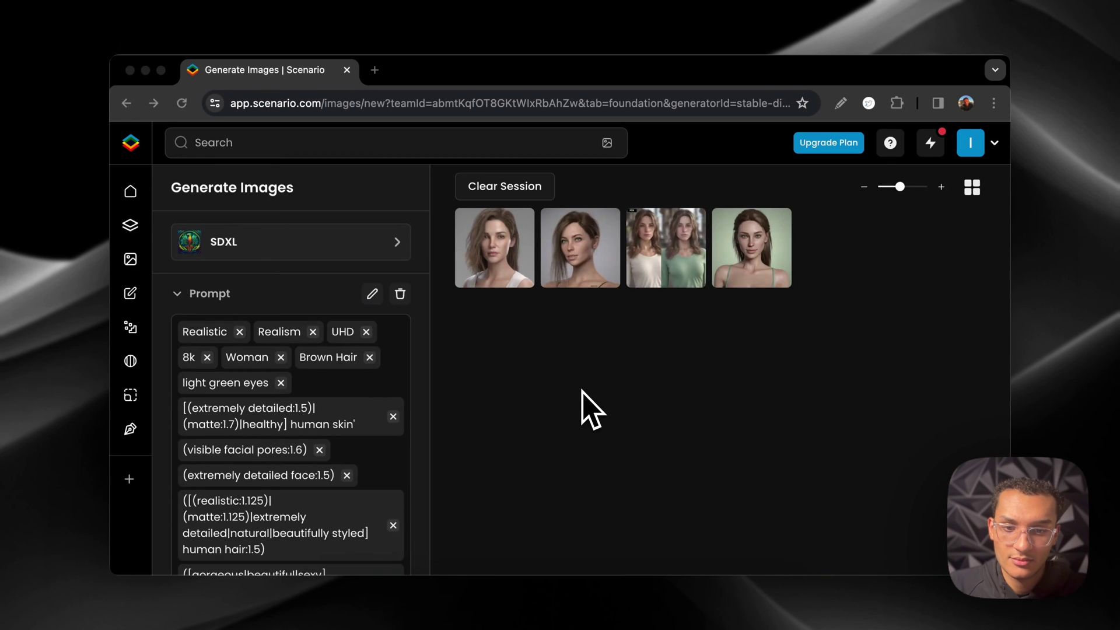
# View the four generated portraits full size one after another, then close the viewer
pyautogui.click(515, 272)
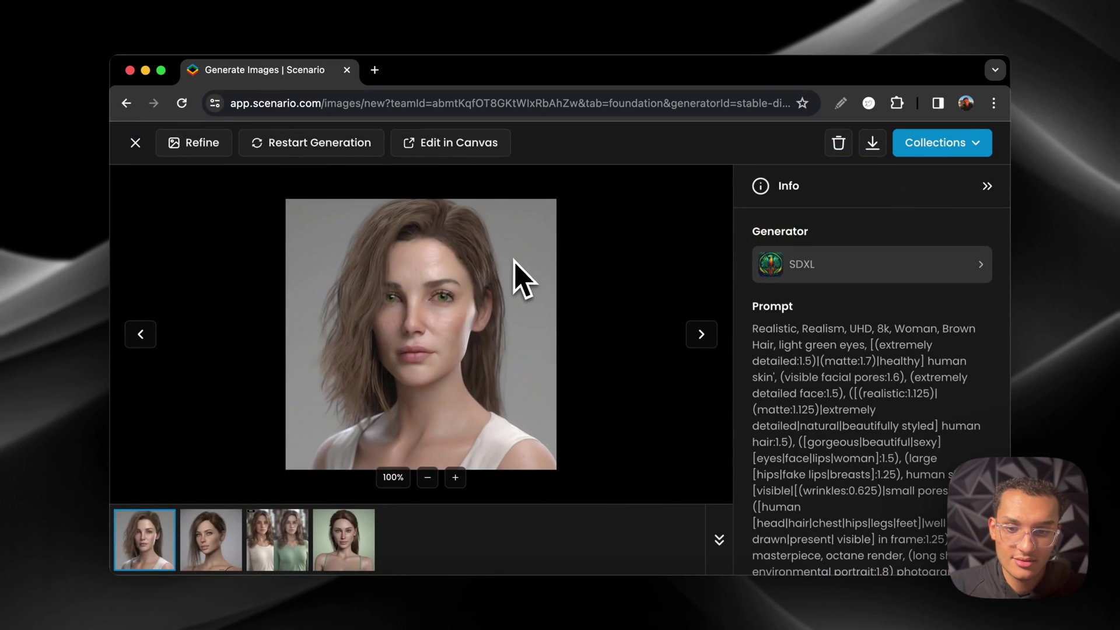
pyautogui.click(701, 335)
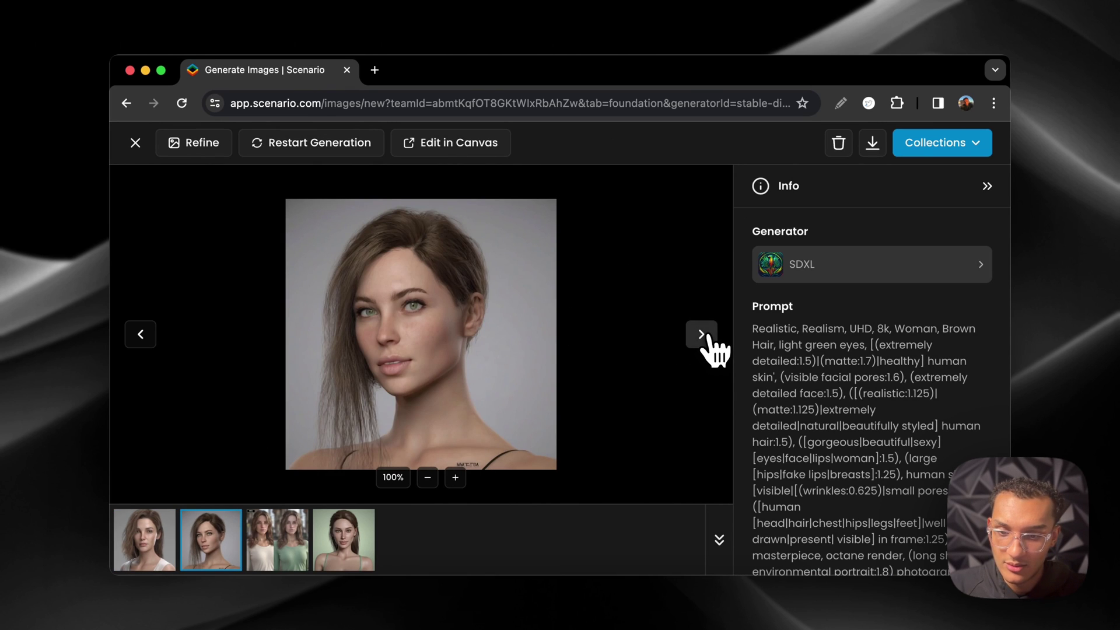
pyautogui.click(702, 334)
pyautogui.click(702, 335)
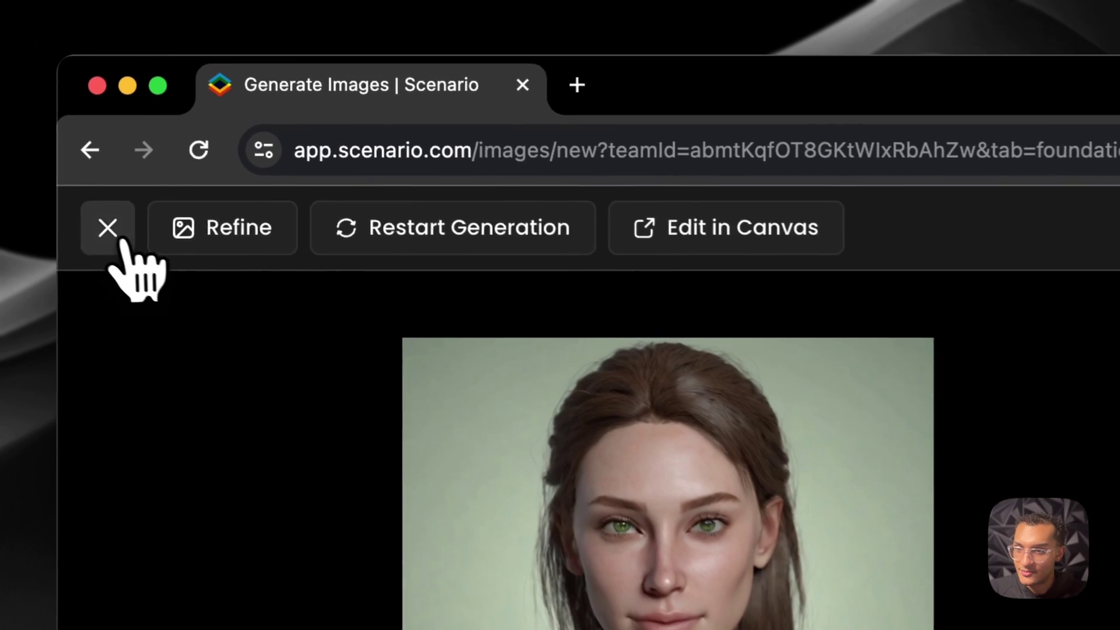
pyautogui.click(135, 143)
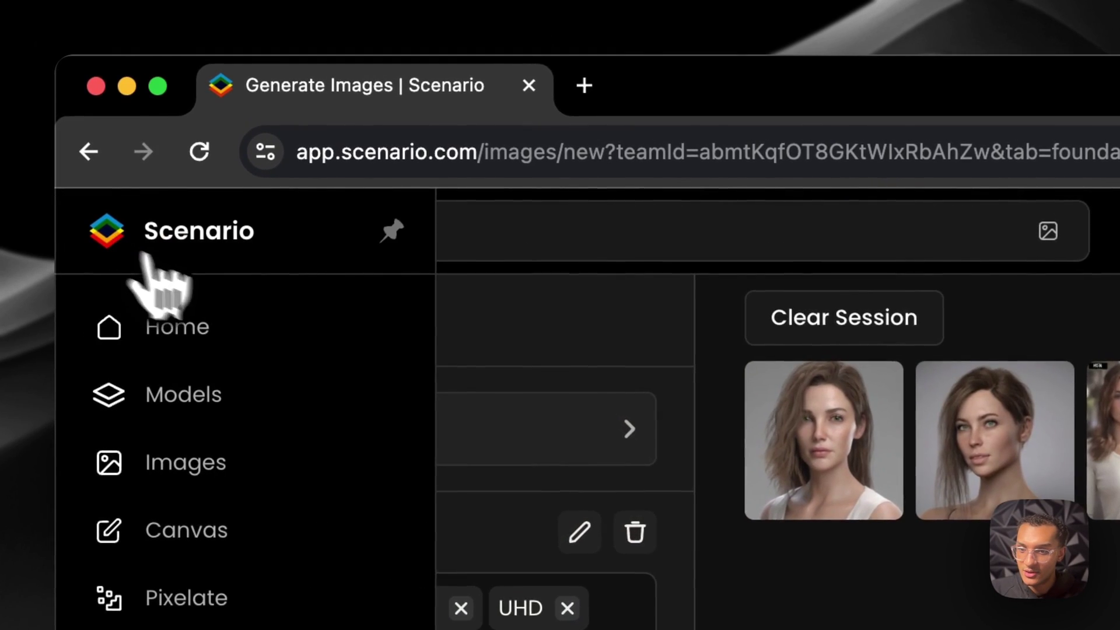
# Keep the scheduler at Default and generate a new batch of images
pyautogui.scroll(-10, 582, 239)
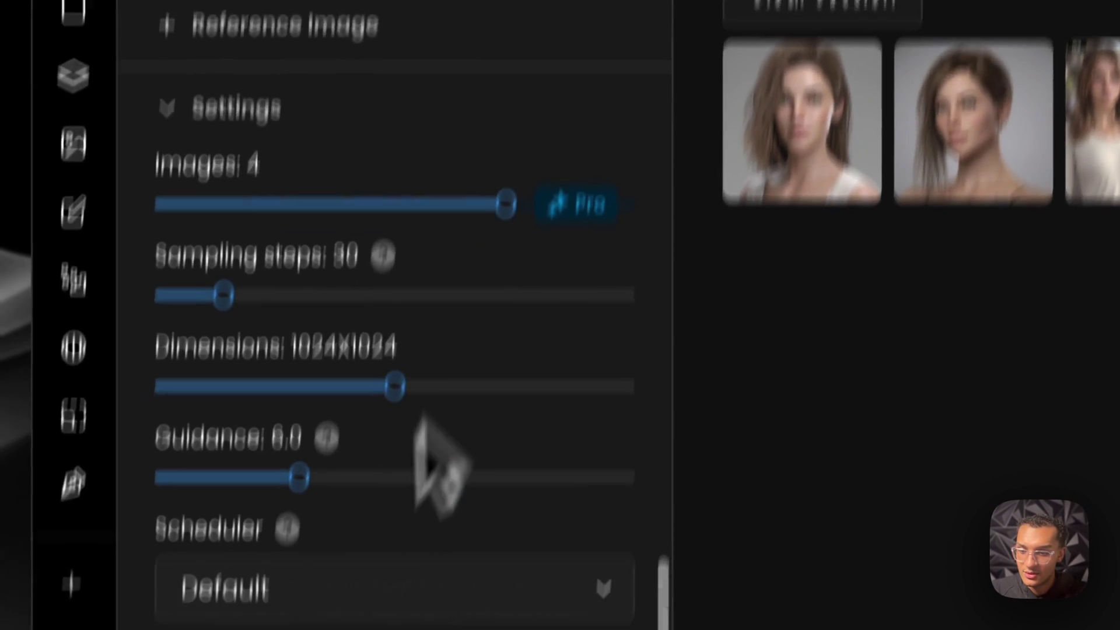
pyautogui.click(358, 418)
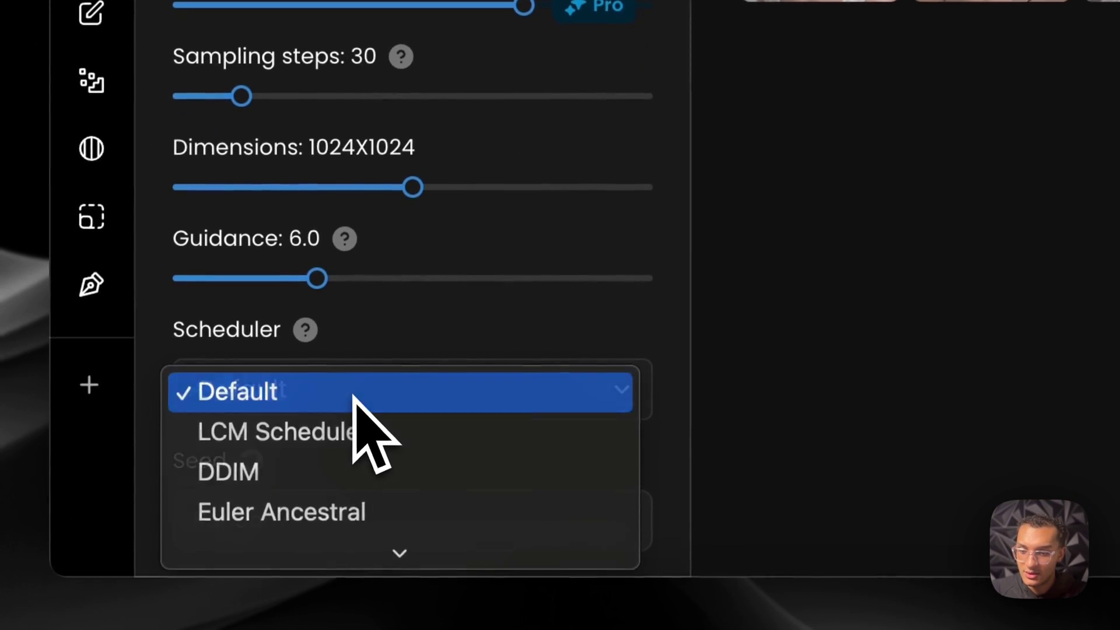
pyautogui.click(357, 396)
pyautogui.scroll(5, 442, 298)
pyautogui.scroll(-1, 443, 300)
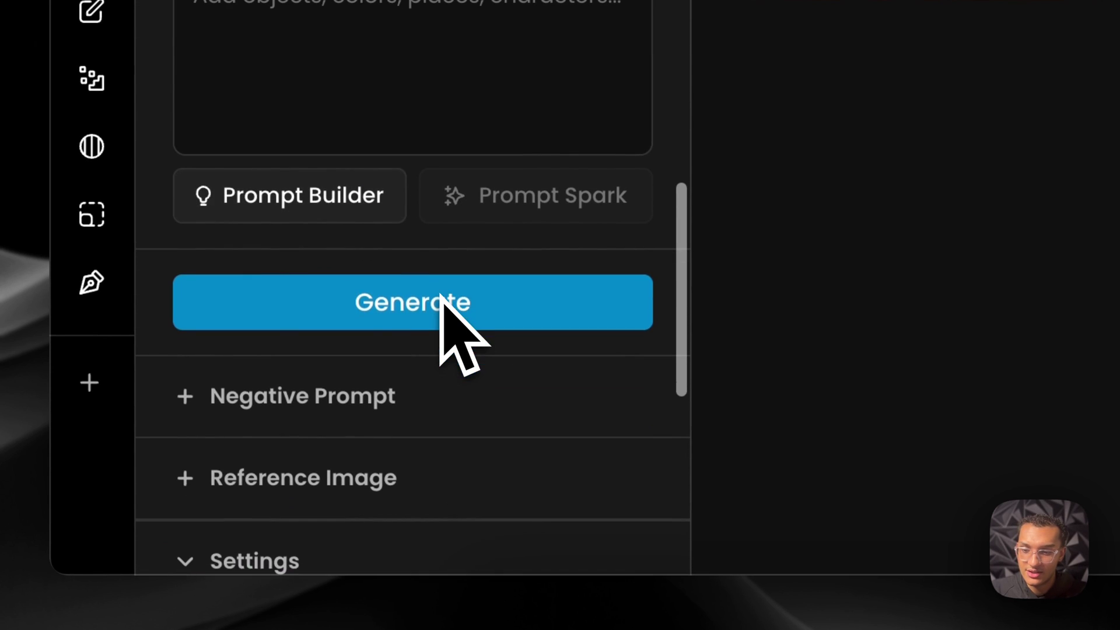
pyautogui.click(408, 310)
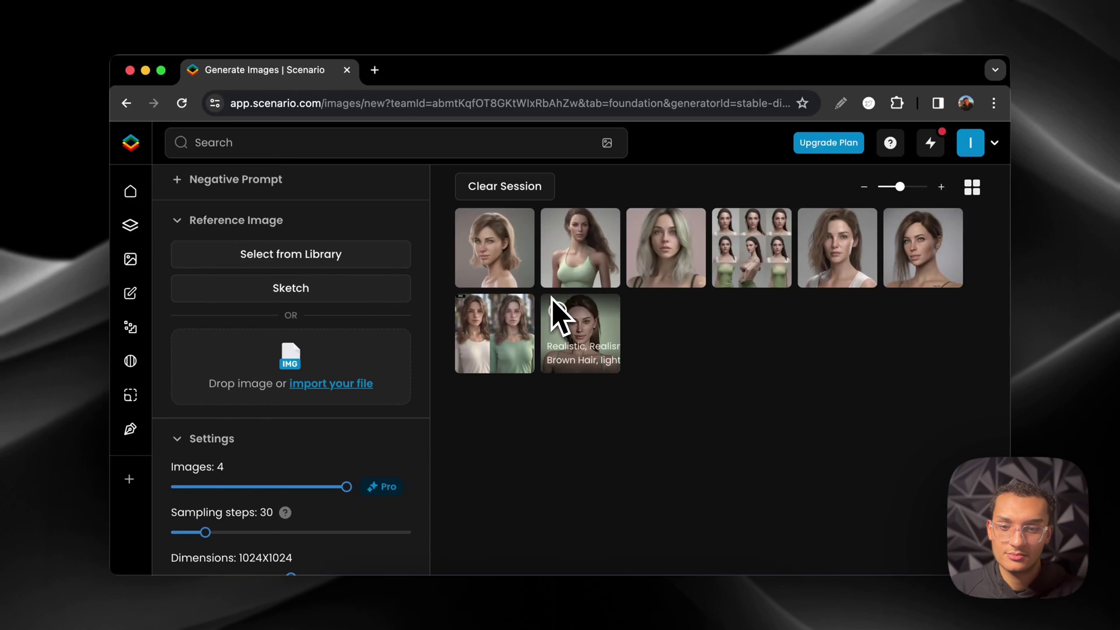
# Step through the new batch of portraits at full size, then close the viewer
pyautogui.click(508, 264)
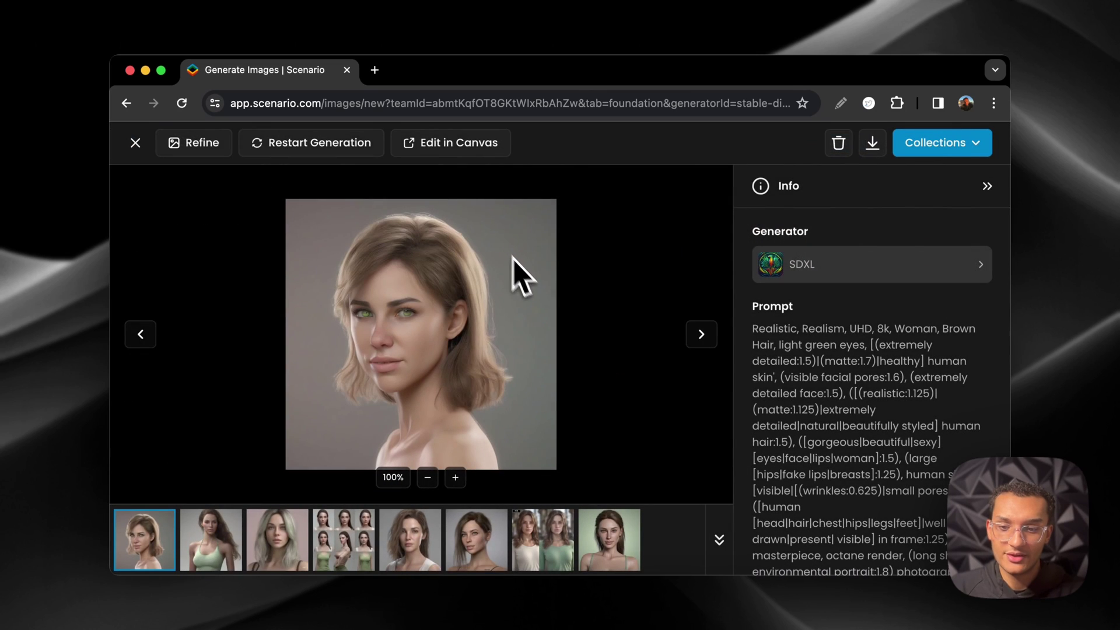
pyautogui.click(703, 340)
pyautogui.click(703, 340)
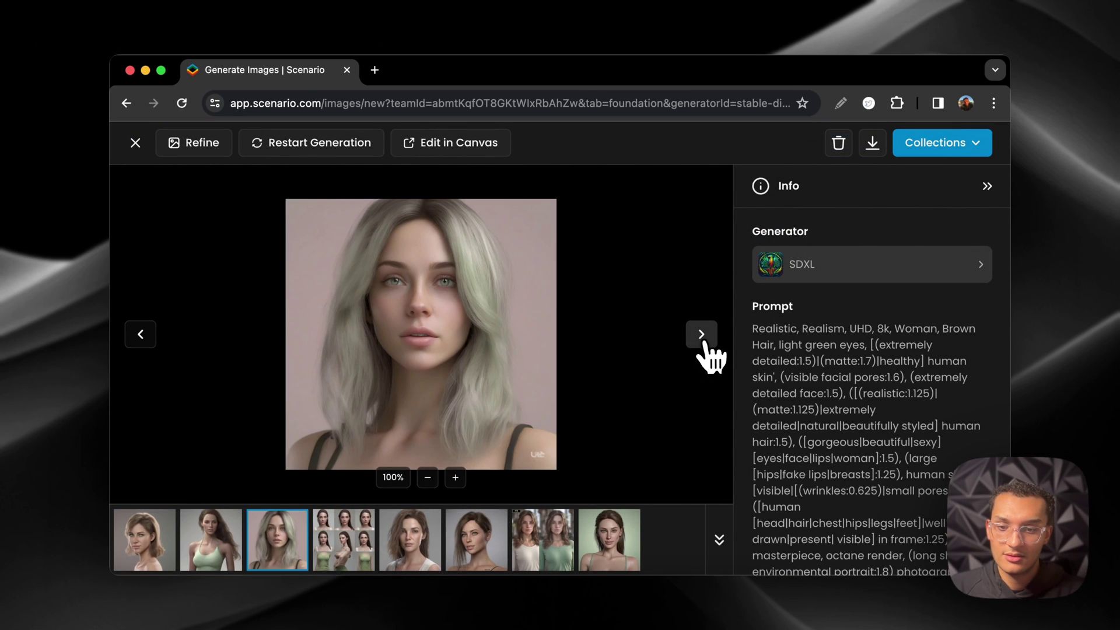
pyautogui.click(702, 340)
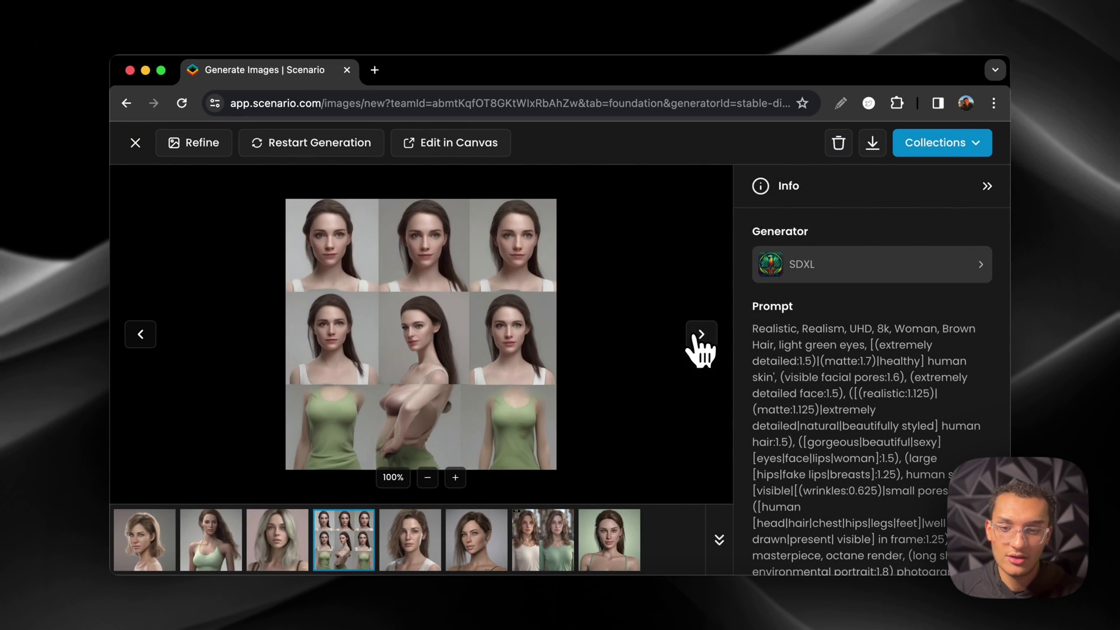
pyautogui.click(135, 143)
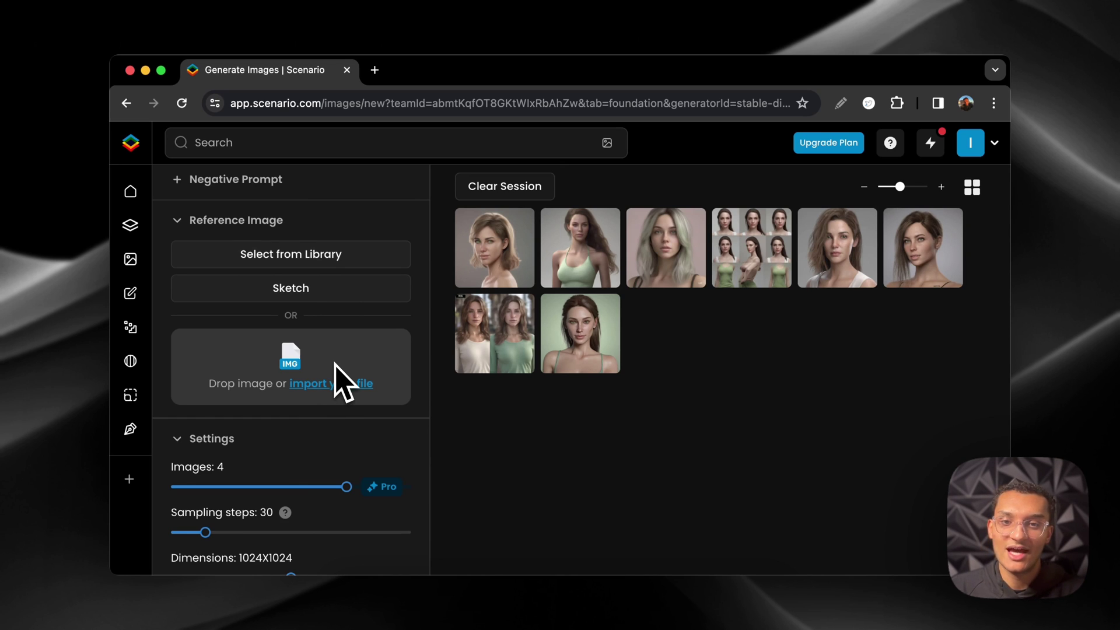
# Scroll to Reference Image and try the Image to Image + ControlNet mode
pyautogui.scroll(10, 338, 381)
pyautogui.scroll(-5, 325, 300)
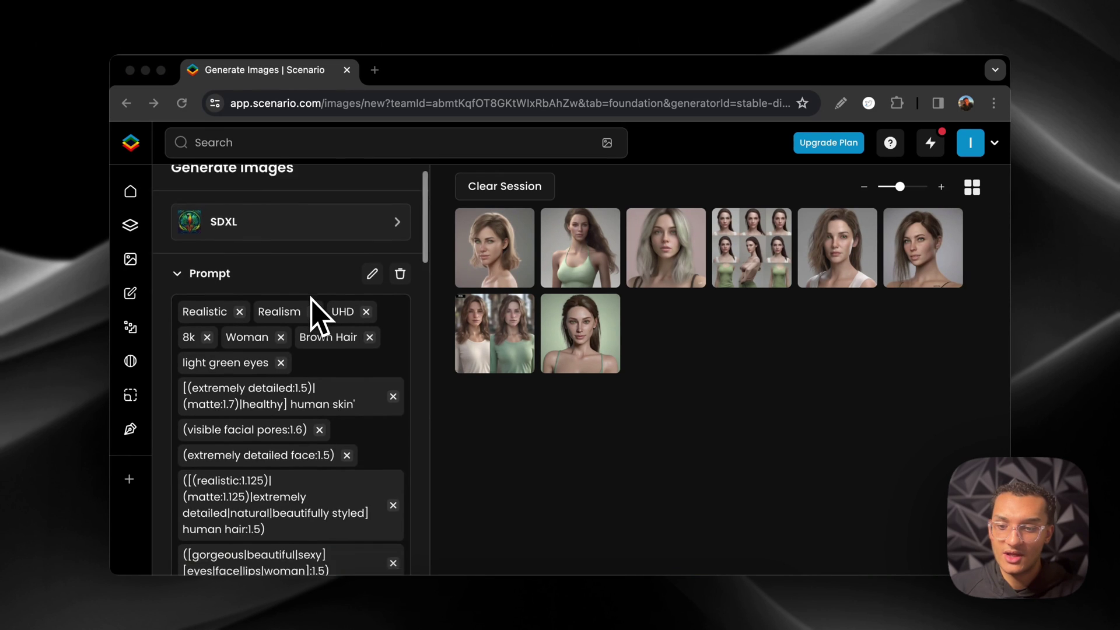
pyautogui.scroll(-12, 311, 298)
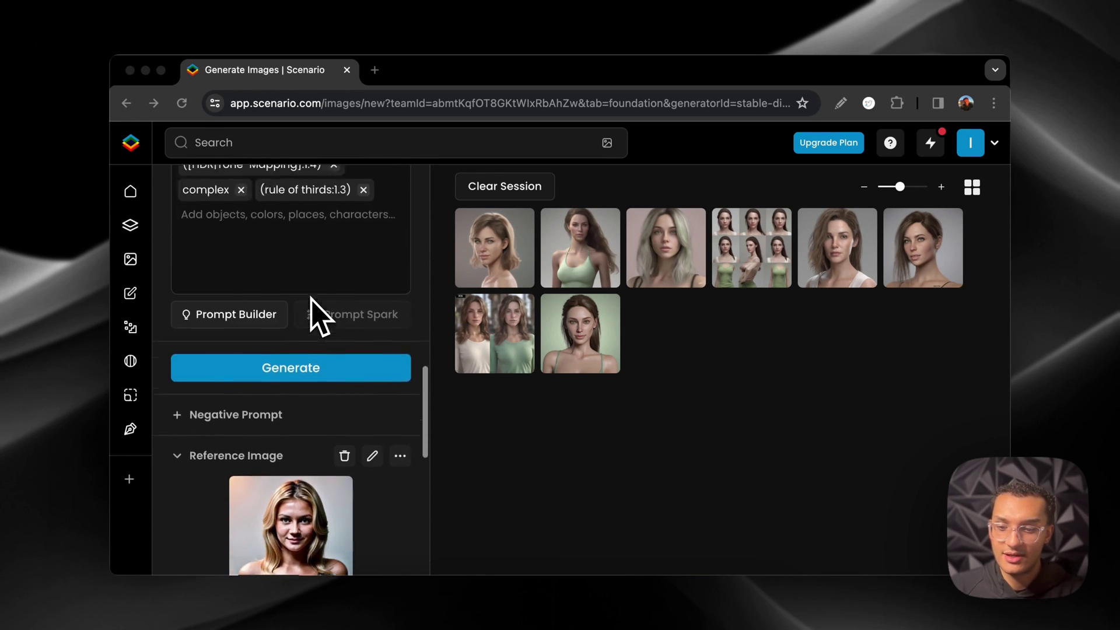
pyautogui.scroll(-3, 308, 406)
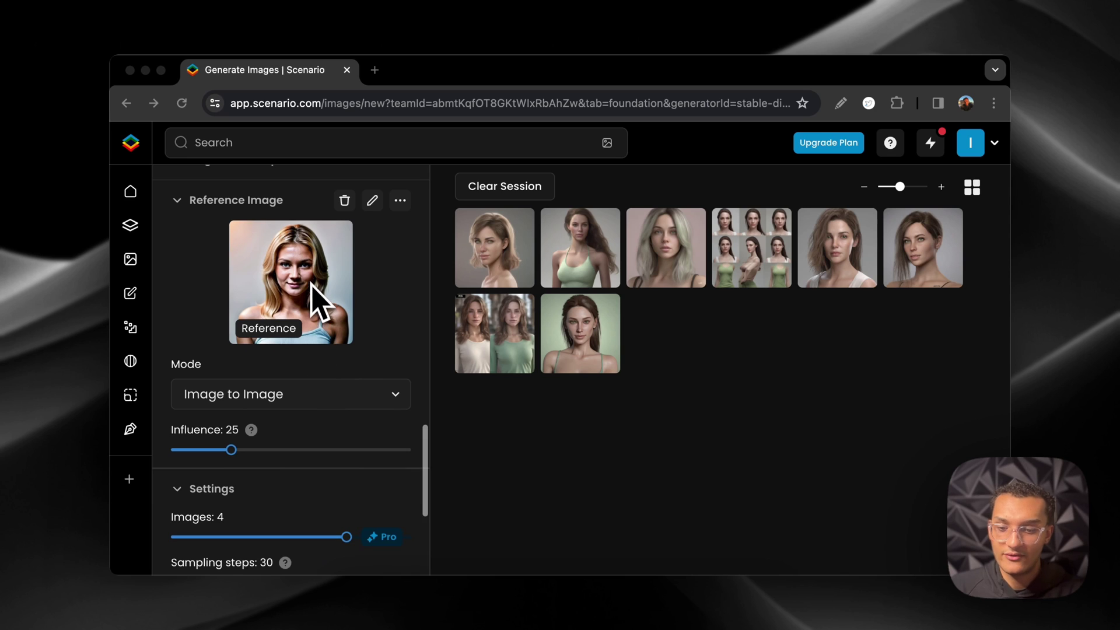
pyautogui.scroll(-2, 320, 299)
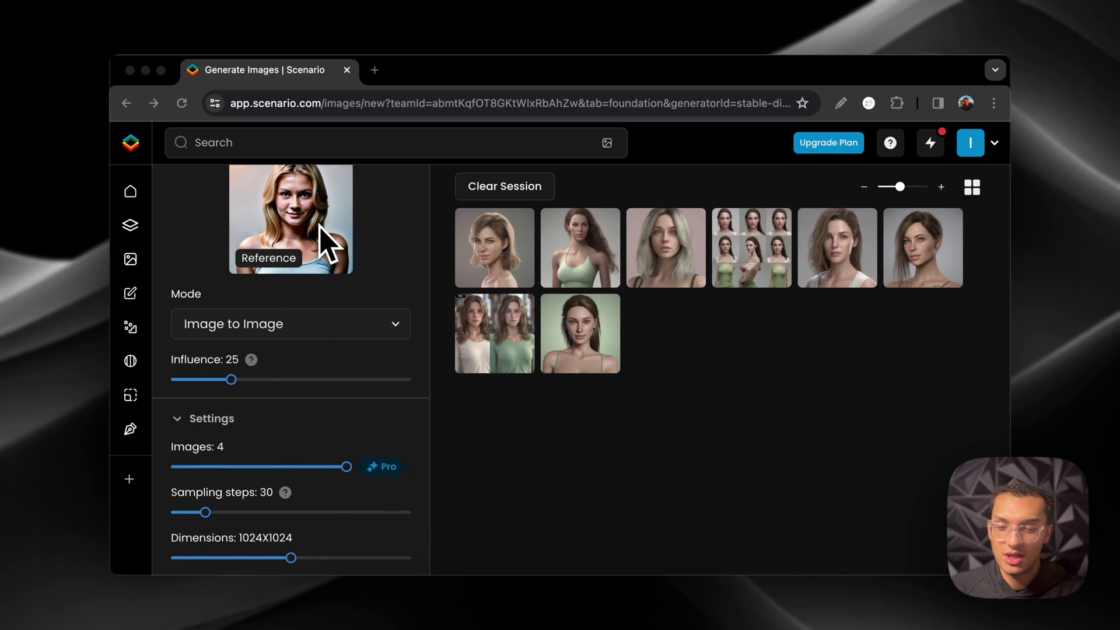
pyautogui.scroll(1, 323, 234)
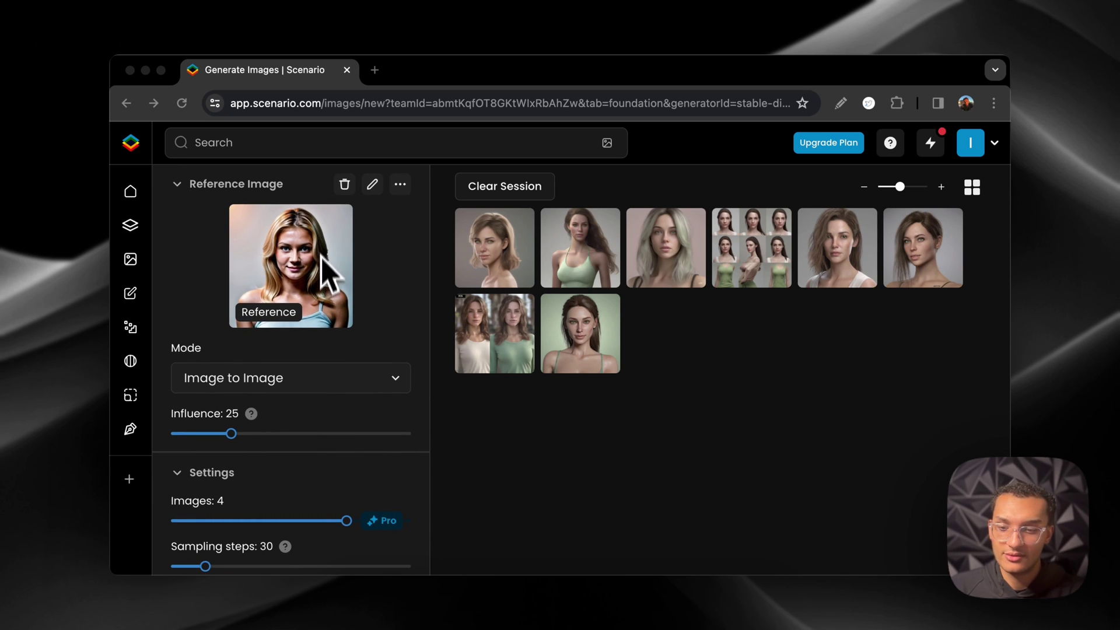
pyautogui.scroll(-1, 331, 275)
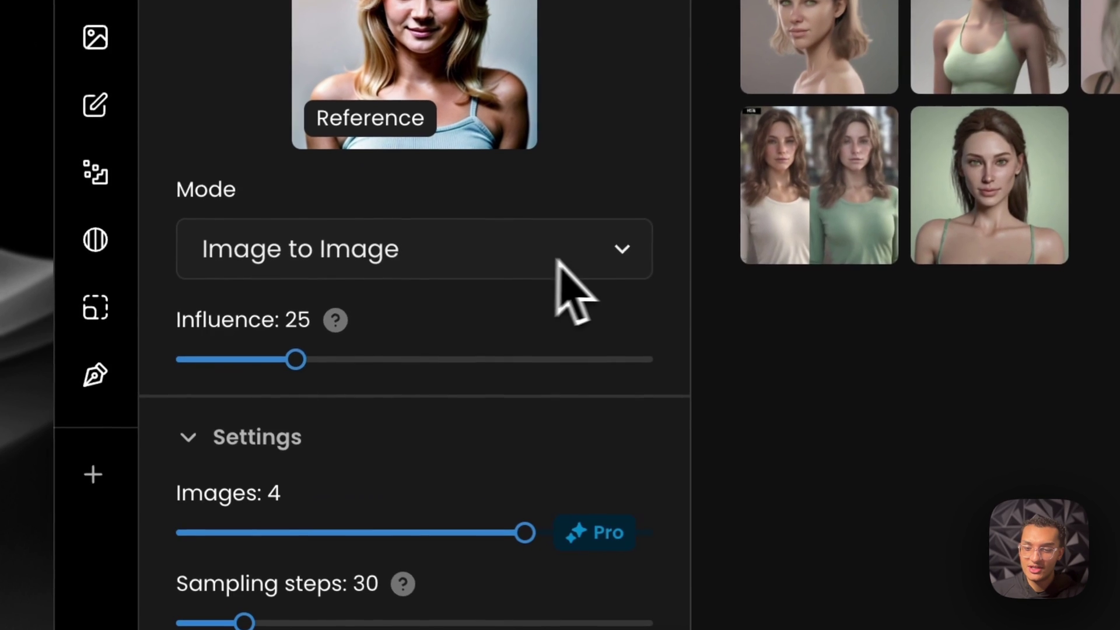
pyautogui.click(374, 371)
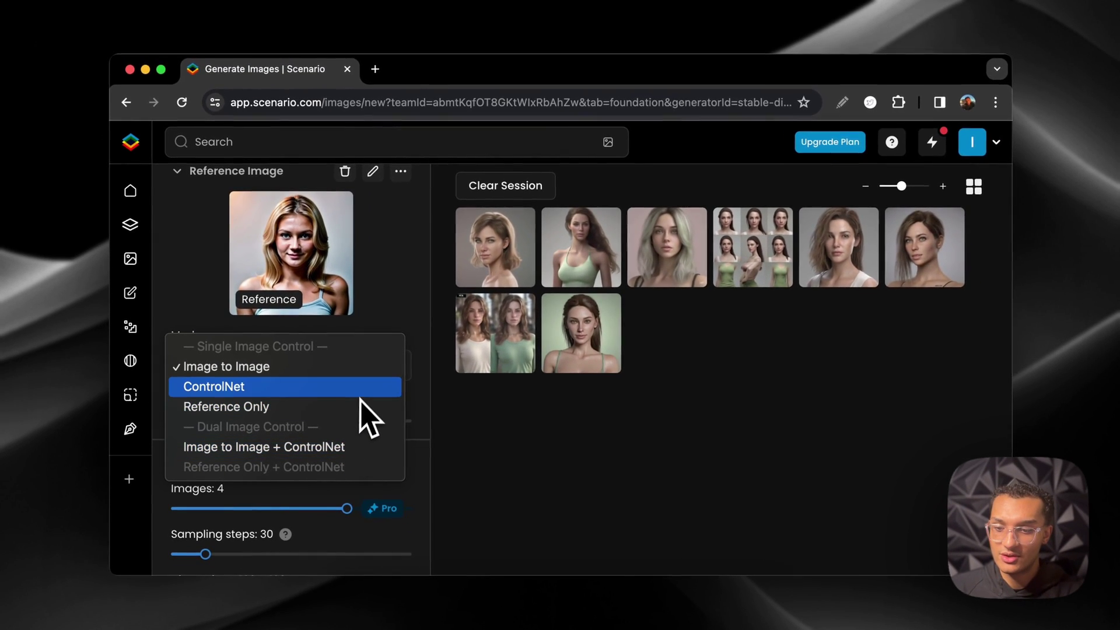
pyautogui.click(356, 446)
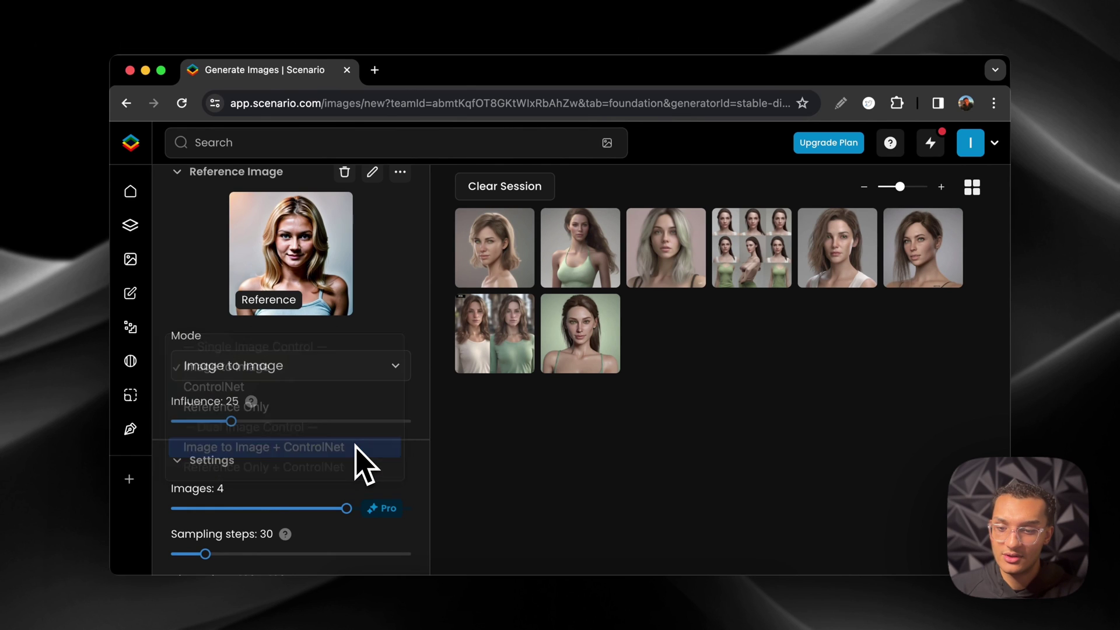
pyautogui.scroll(-5, 376, 412)
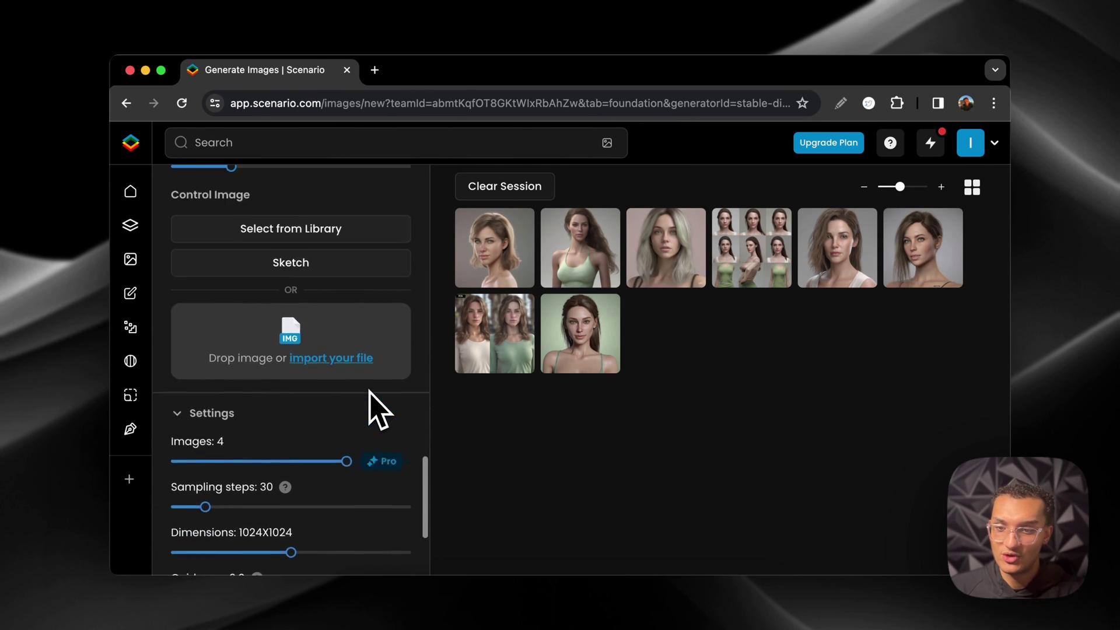
pyautogui.scroll(4, 370, 391)
# Switch the reference mode back to Image to Image and generate four portraits
pyautogui.click(376, 341)
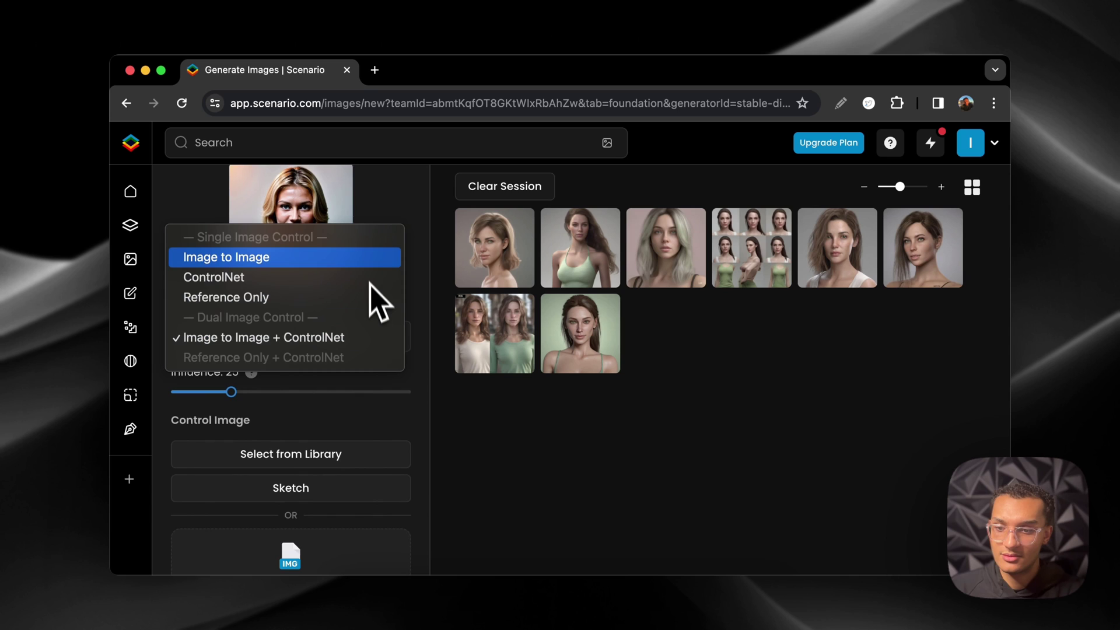
pyautogui.click(369, 263)
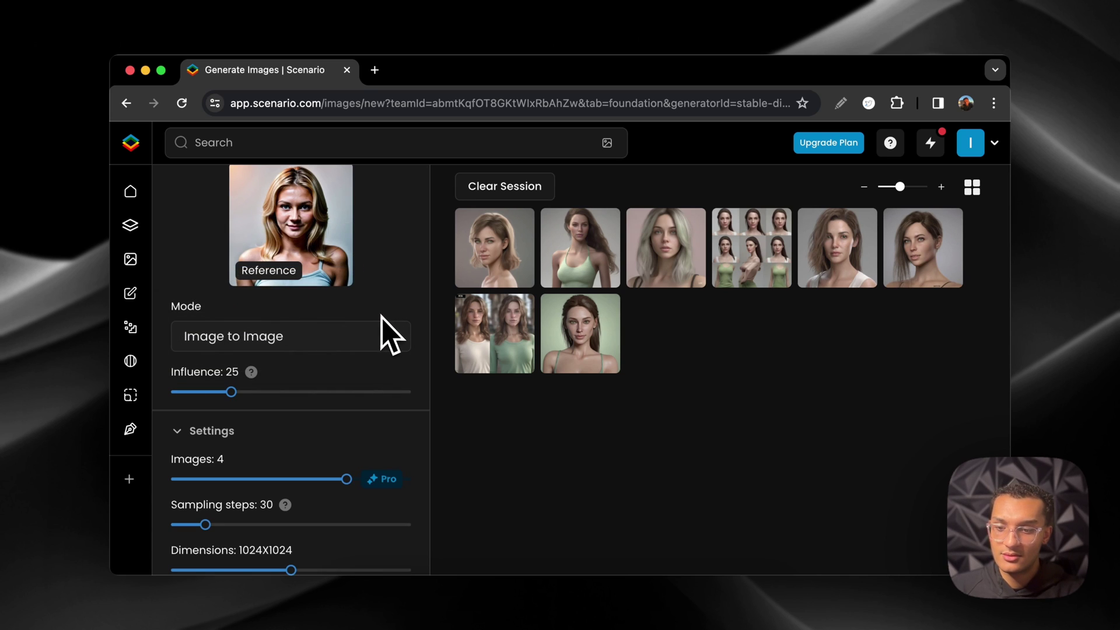
pyautogui.scroll(3, 390, 336)
pyautogui.scroll(-2, 388, 333)
pyautogui.scroll(5, 388, 333)
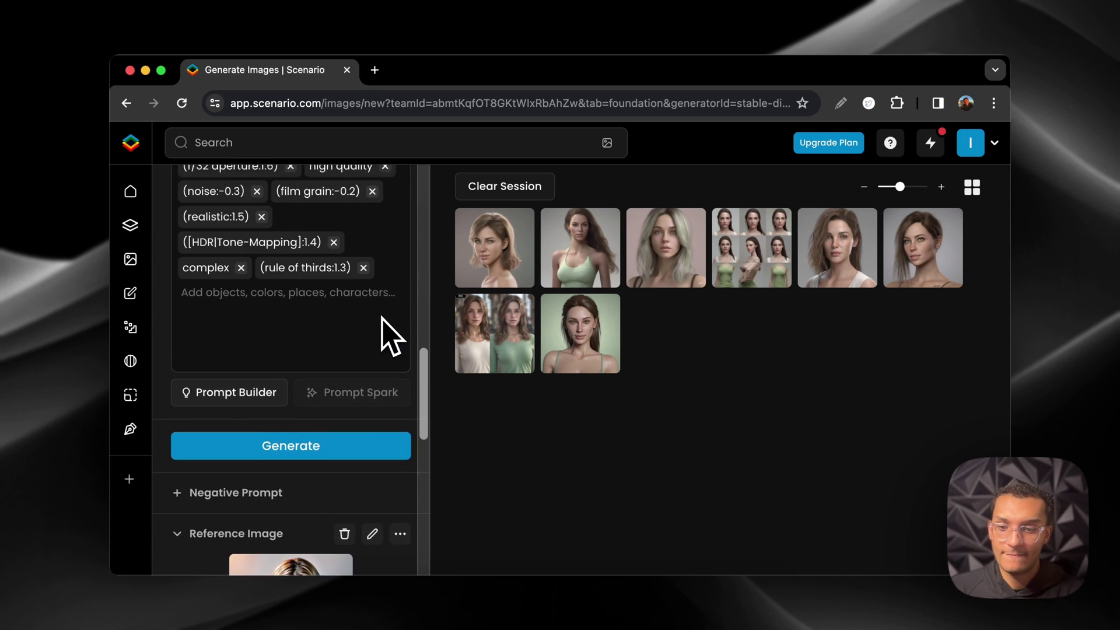
pyautogui.scroll(-1, 385, 335)
pyautogui.click(338, 413)
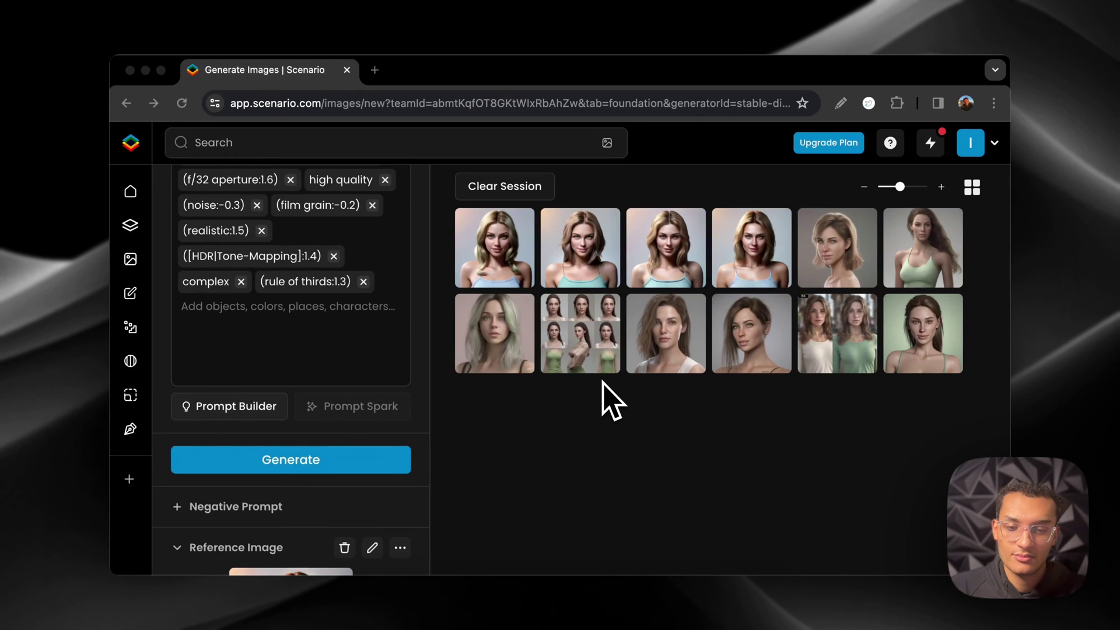
# Flip forward and back through the four reference-guided blonde portraits in the full-size viewer
pyautogui.click(506, 257)
pyautogui.click(507, 257)
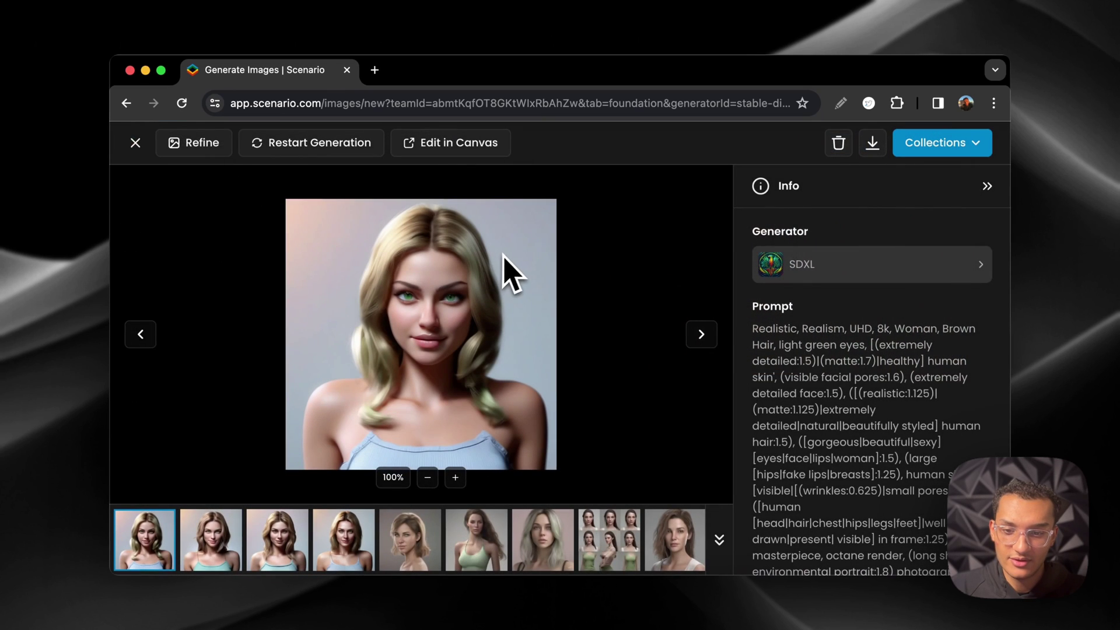
pyautogui.click(702, 335)
pyautogui.click(703, 335)
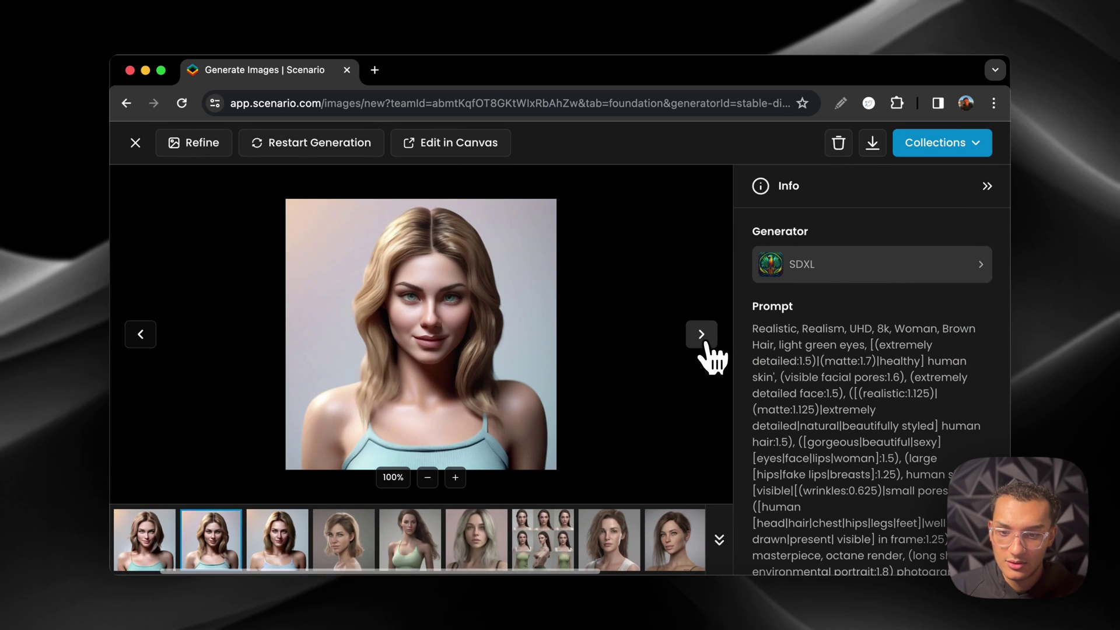
pyautogui.click(702, 335)
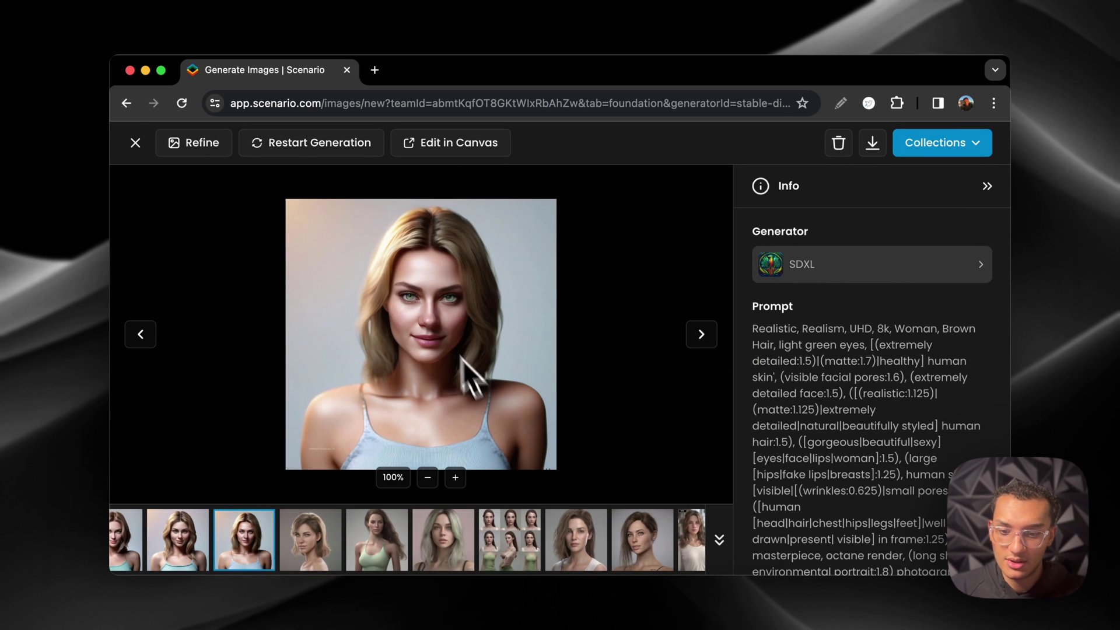
pyautogui.click(140, 335)
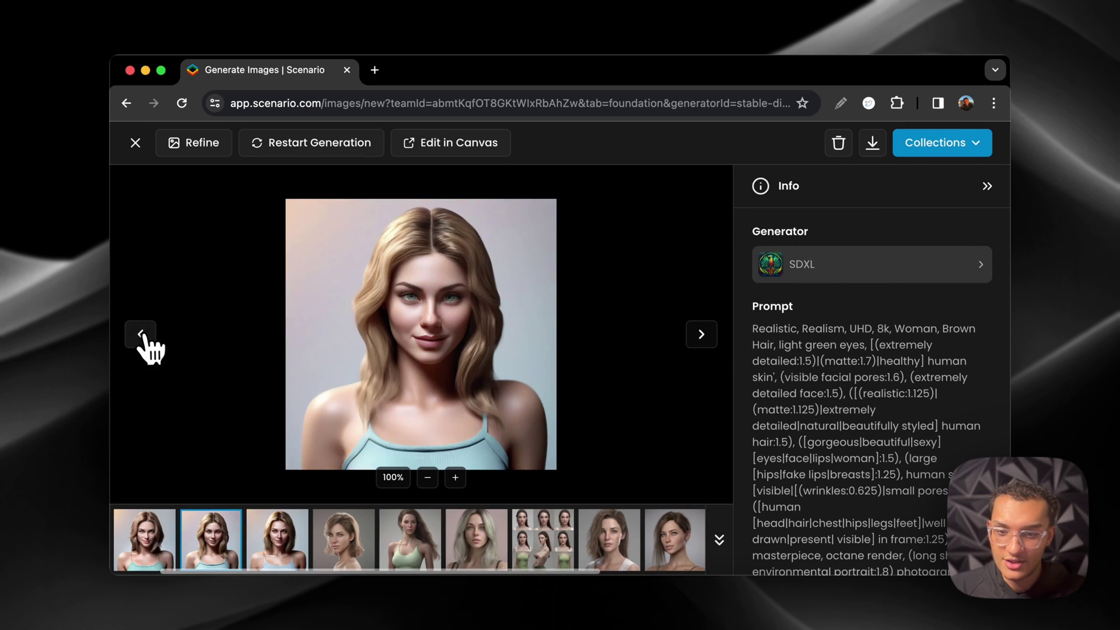
pyautogui.click(141, 335)
pyautogui.click(140, 335)
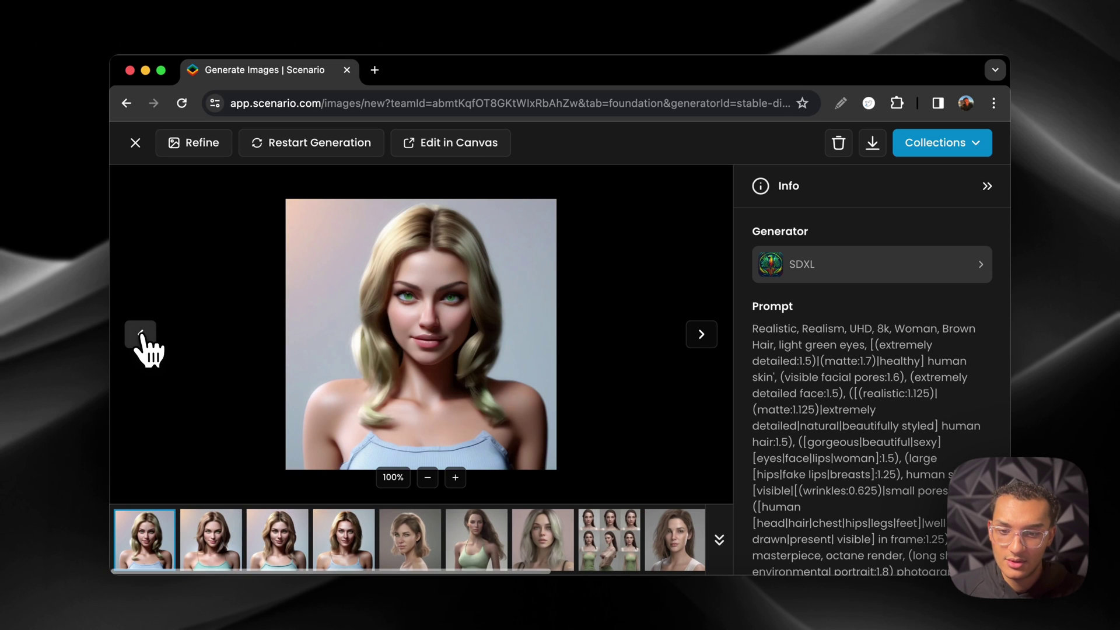
pyautogui.click(701, 338)
pyautogui.click(701, 337)
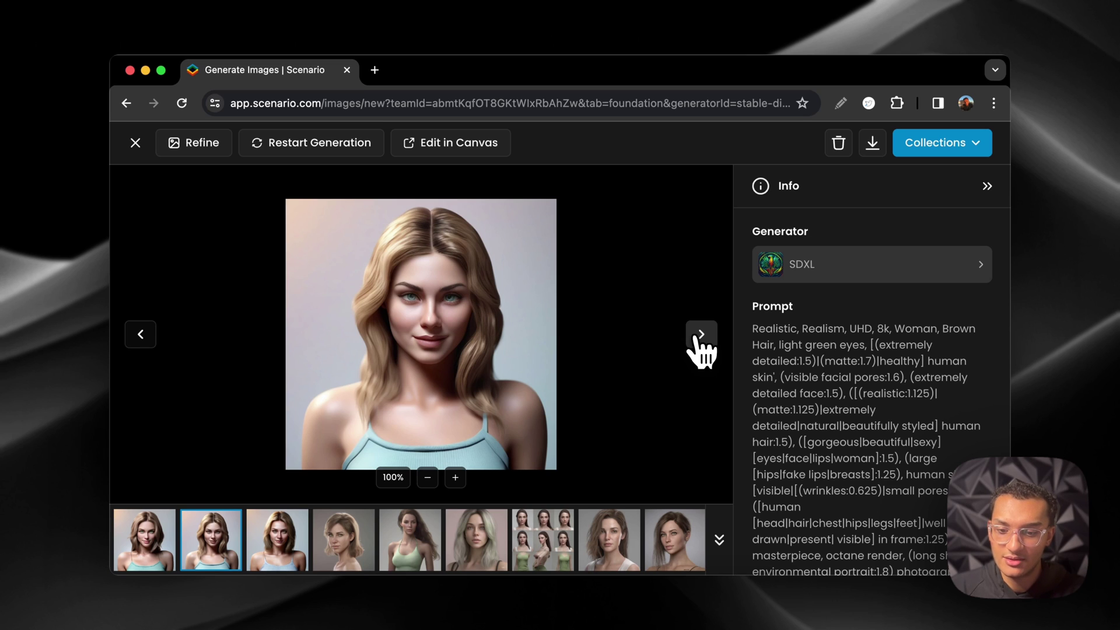
pyautogui.click(141, 335)
pyautogui.click(140, 335)
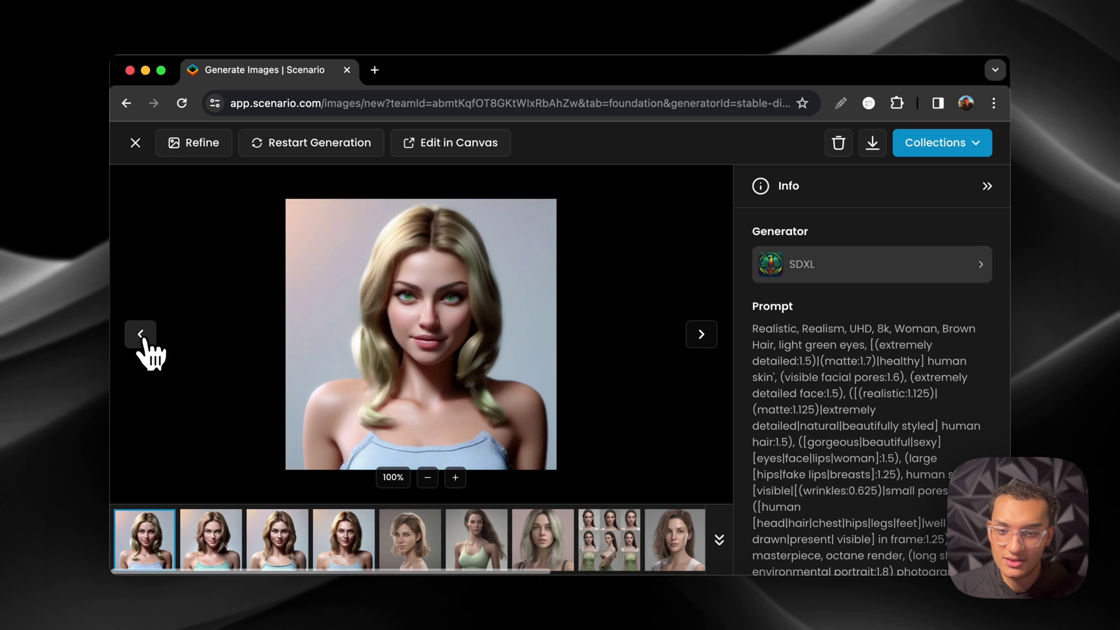
# Close the image viewer and scroll back to the prompt tags
pyautogui.click(136, 143)
pyautogui.scroll(-5, 368, 315)
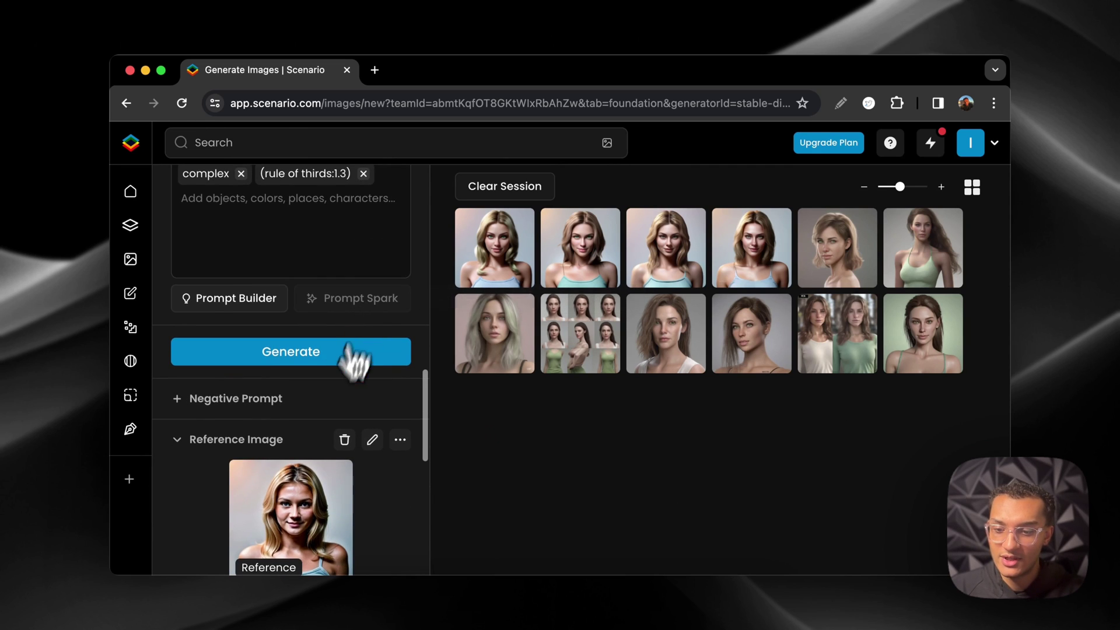
pyautogui.scroll(-1, 325, 432)
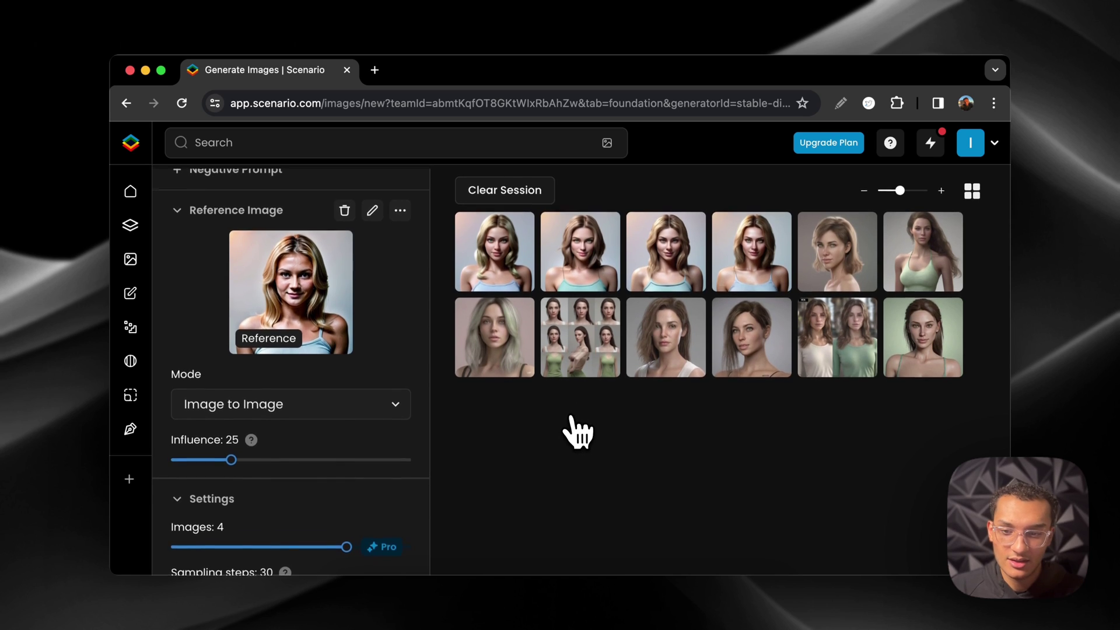
pyautogui.scroll(2, 382, 400)
pyautogui.scroll(6, 382, 400)
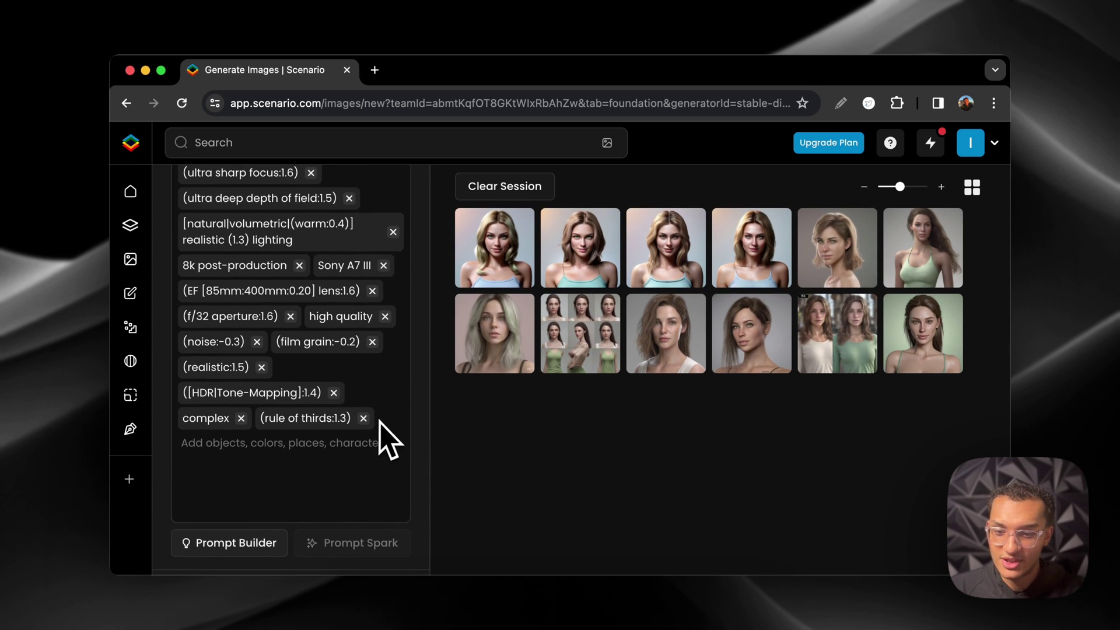
pyautogui.scroll(10, 394, 441)
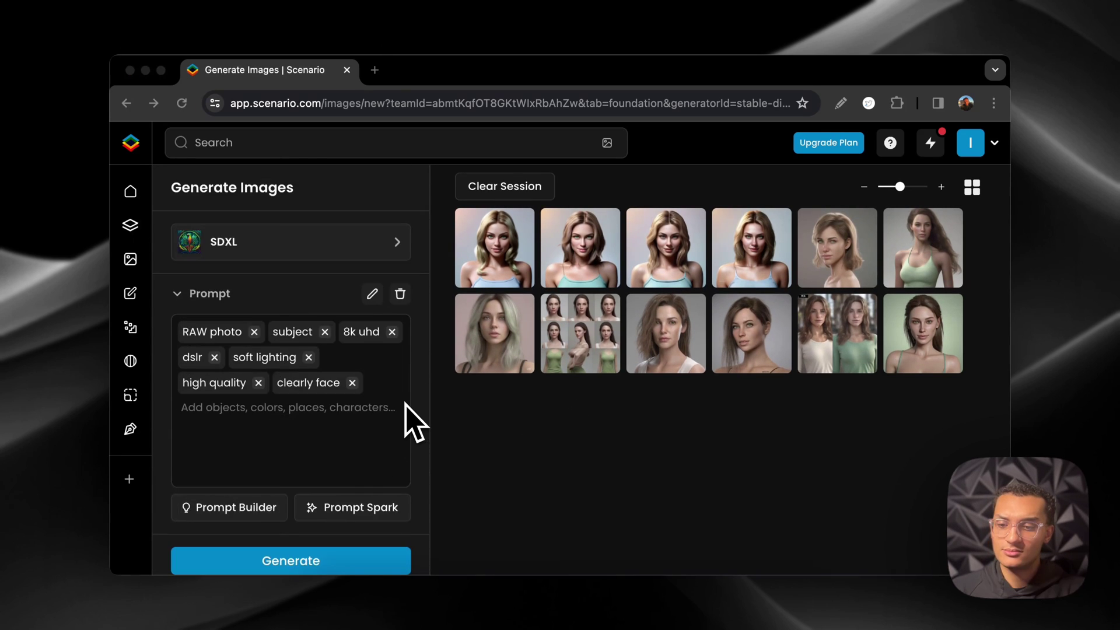
pyautogui.scroll(-2, 325, 425)
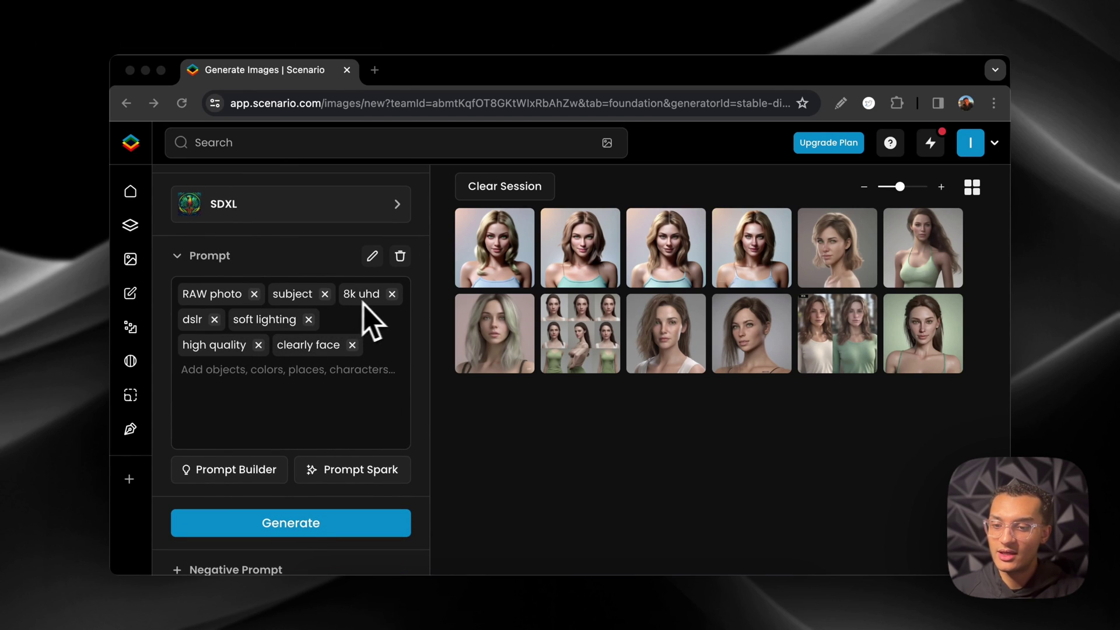
pyautogui.scroll(-6, 268, 328)
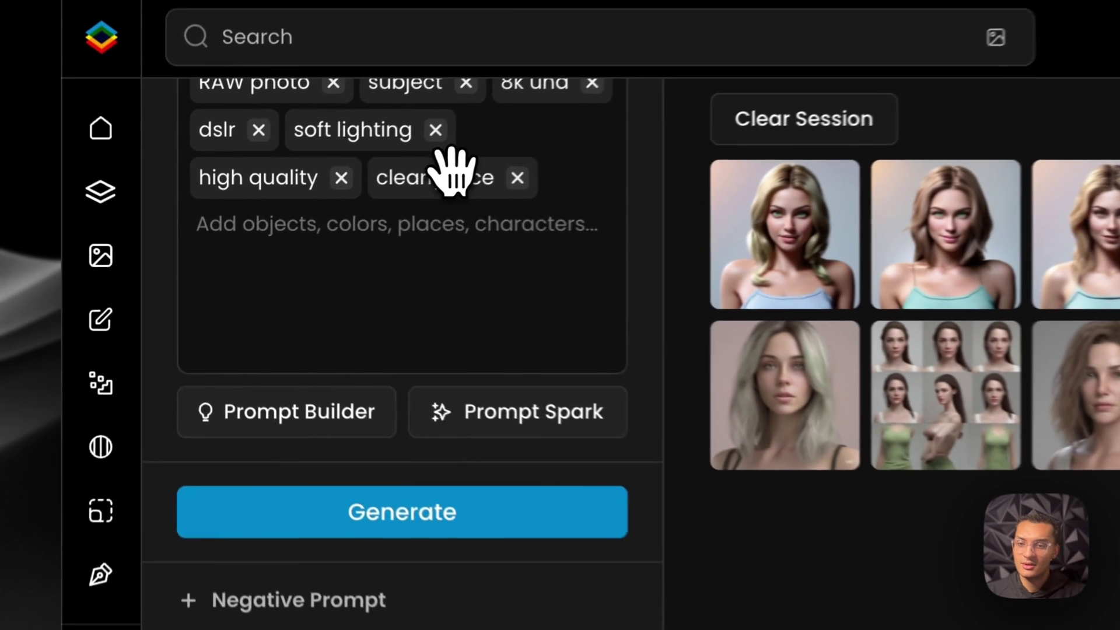
# Change the 'clearly face' tag to 'clear face' and generate new images
pyautogui.click(308, 217)
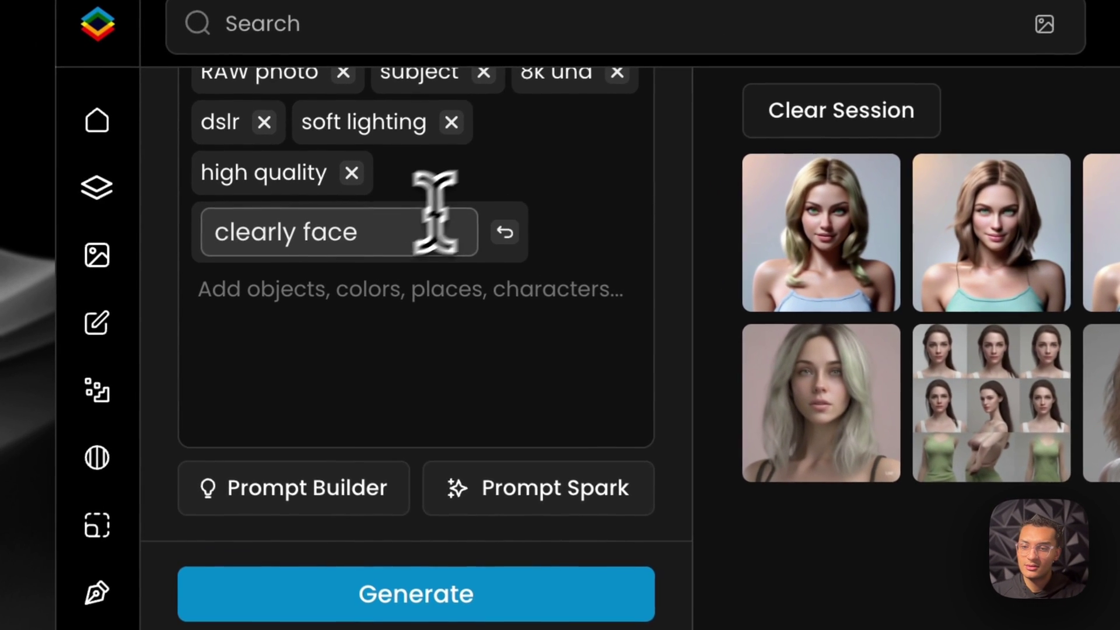
pyautogui.press('BackSpace')
pyautogui.click(332, 280)
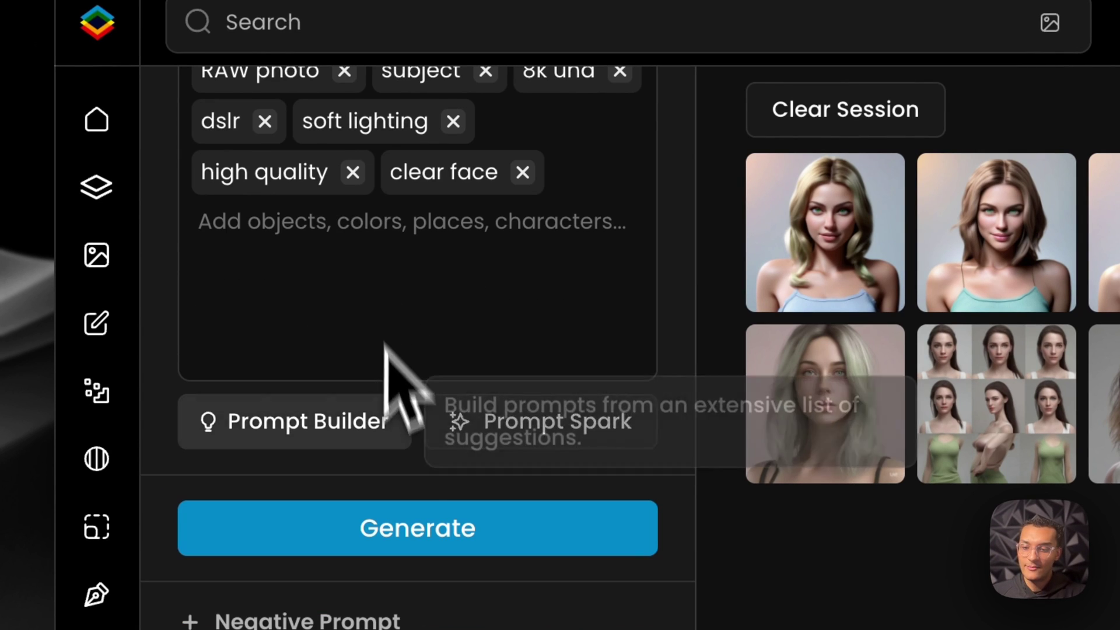
pyautogui.scroll(-2, 391, 397)
pyautogui.scroll(-1, 343, 455)
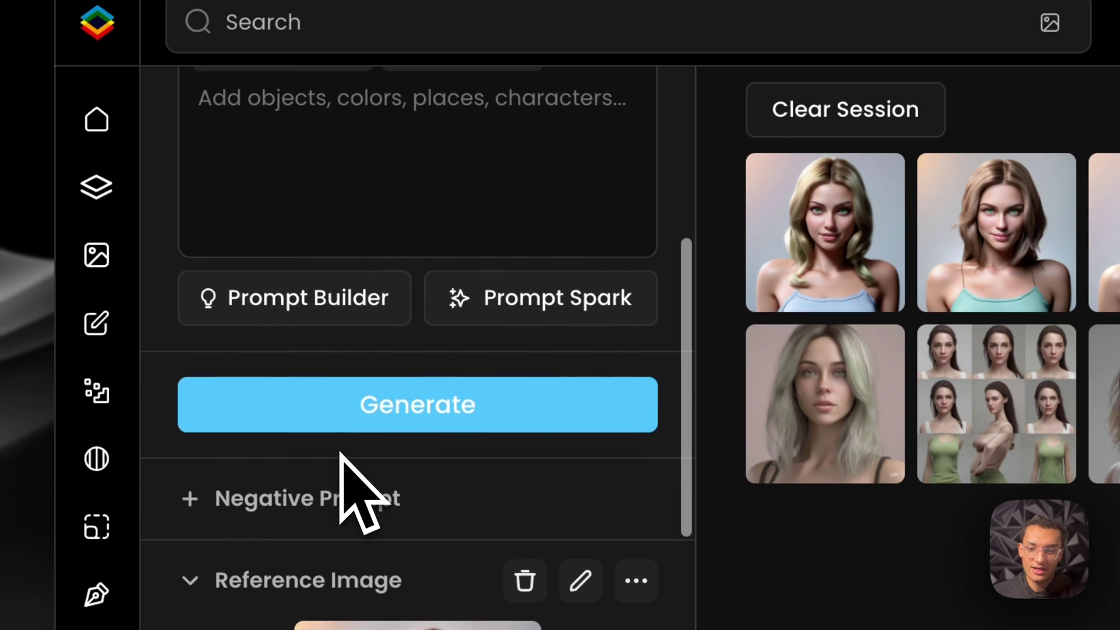
pyautogui.click(356, 415)
# Open the first clear-face portrait, zoom in three times on the face, then close it
pyautogui.scroll(-5, 388, 446)
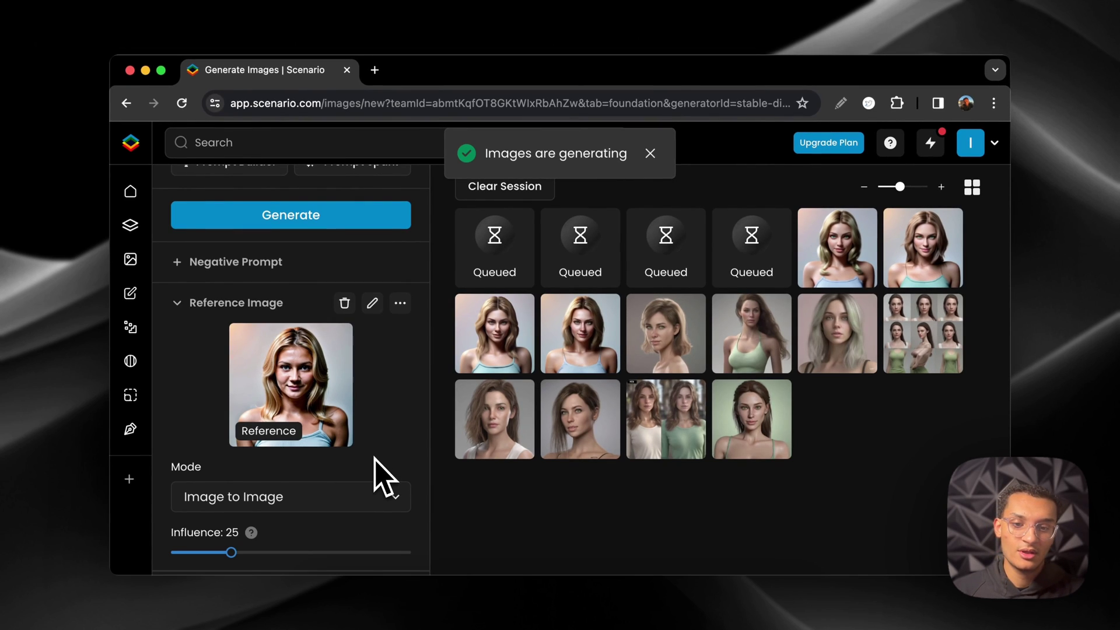
pyautogui.scroll(-1, 301, 354)
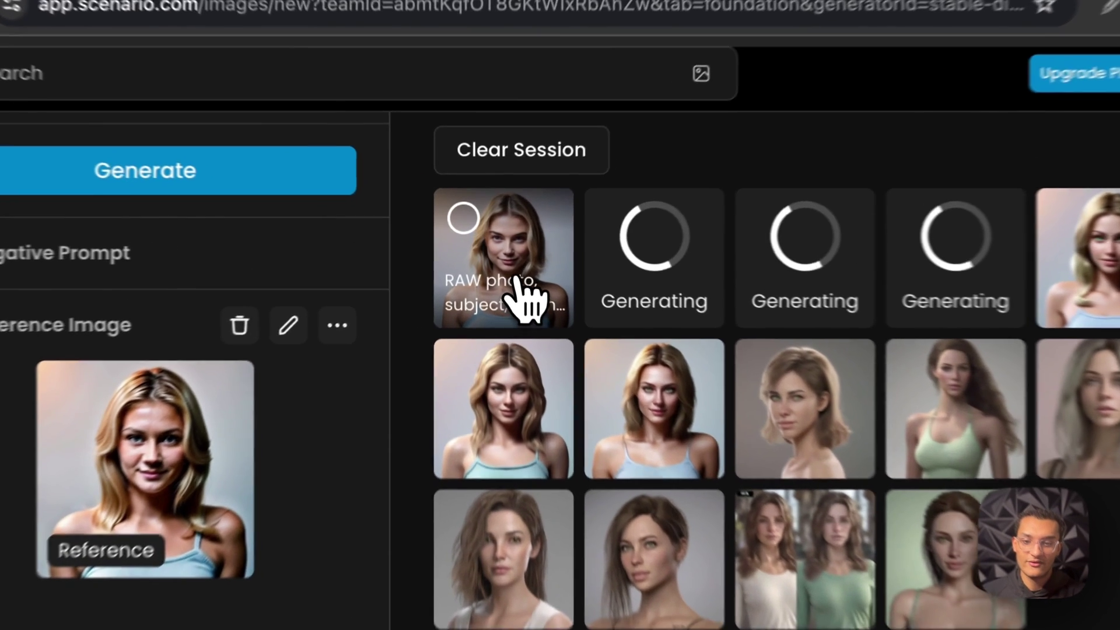
pyautogui.click(505, 269)
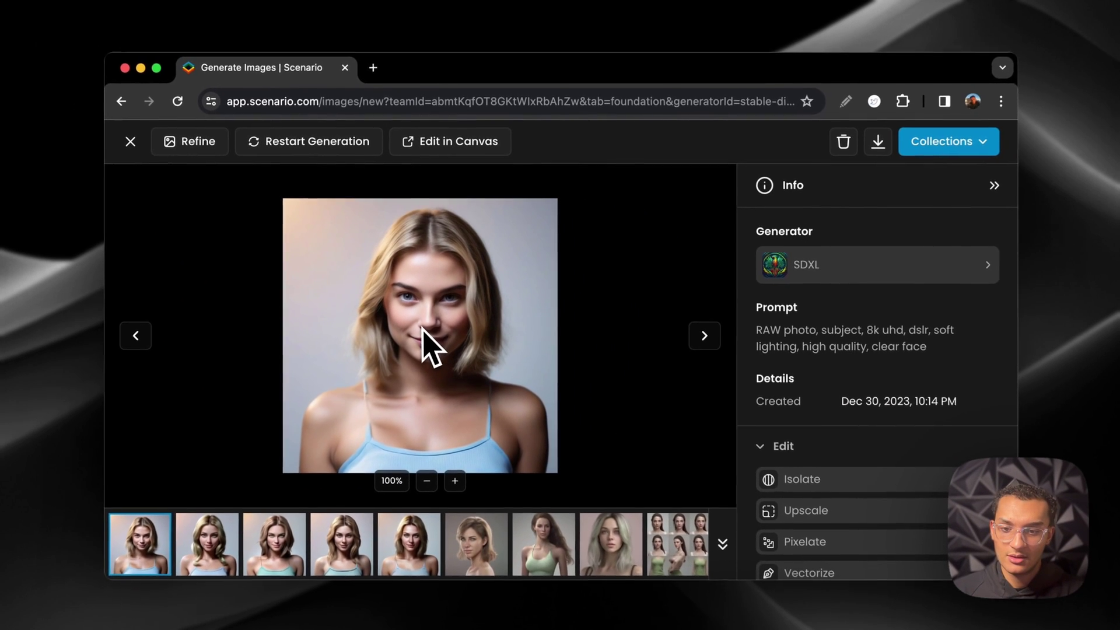
pyautogui.click(455, 477)
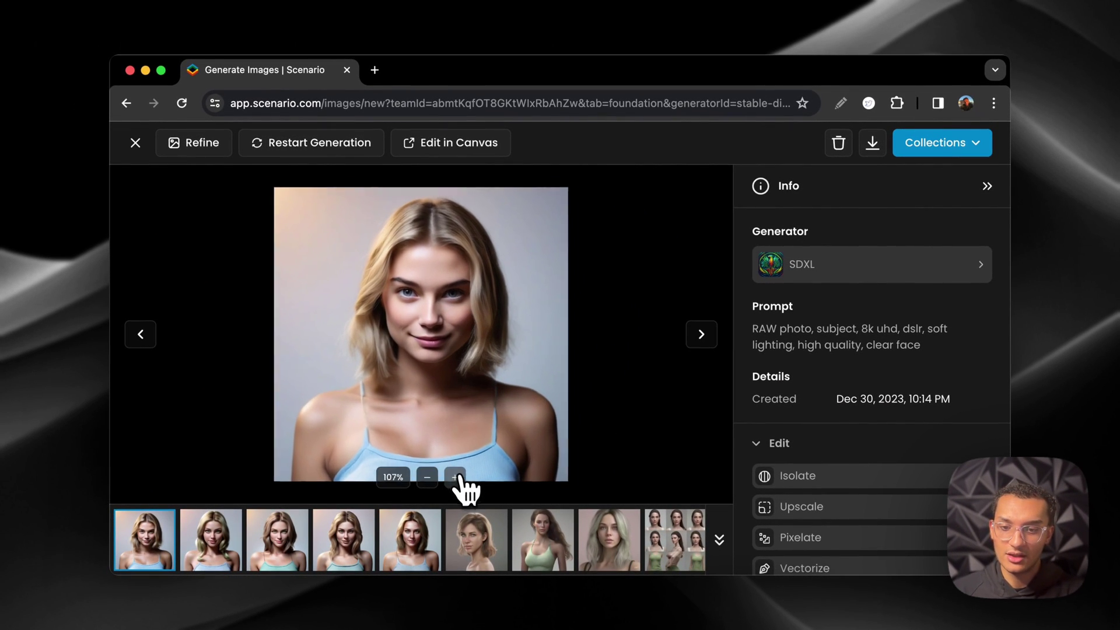
pyautogui.click(455, 477)
pyautogui.click(455, 477)
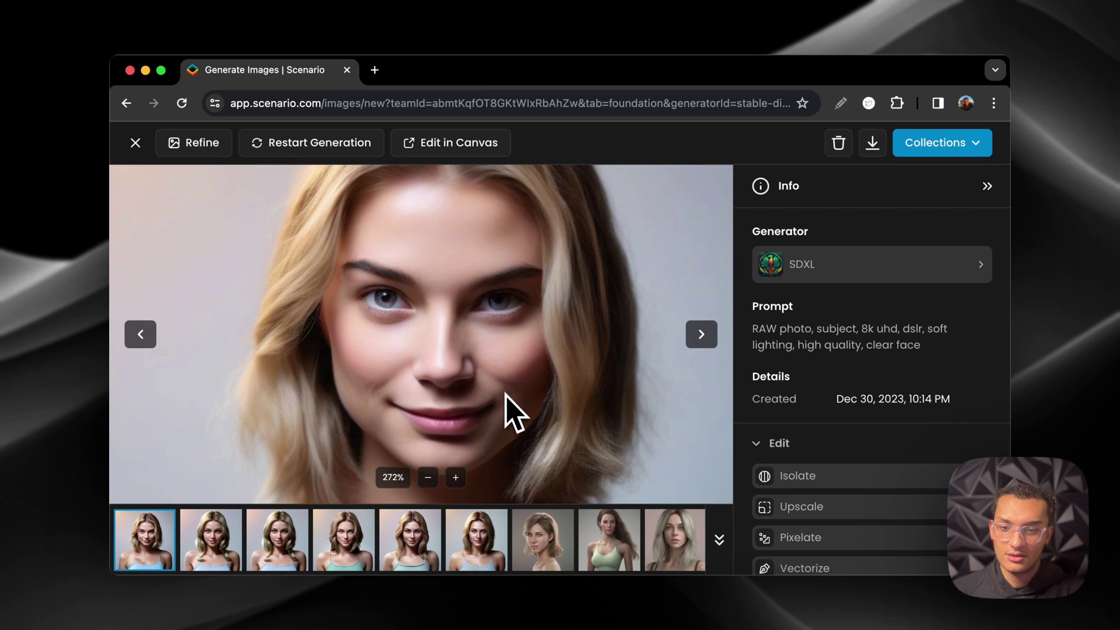
pyautogui.click(136, 144)
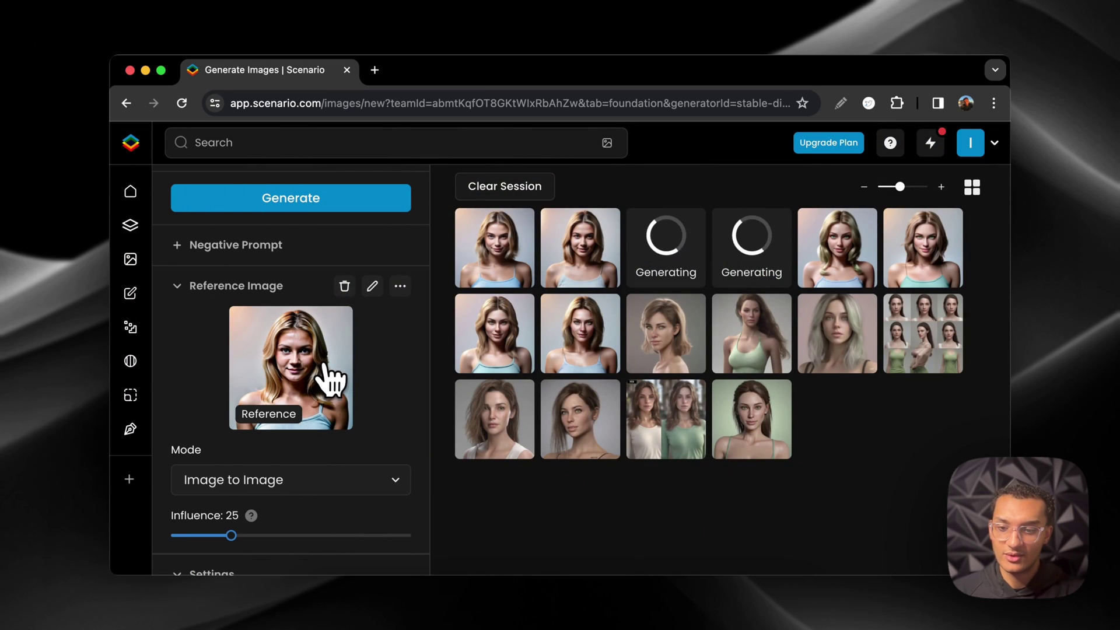
# Browse back and forth through the new clear-face portraits, then close the viewer
pyautogui.click(595, 263)
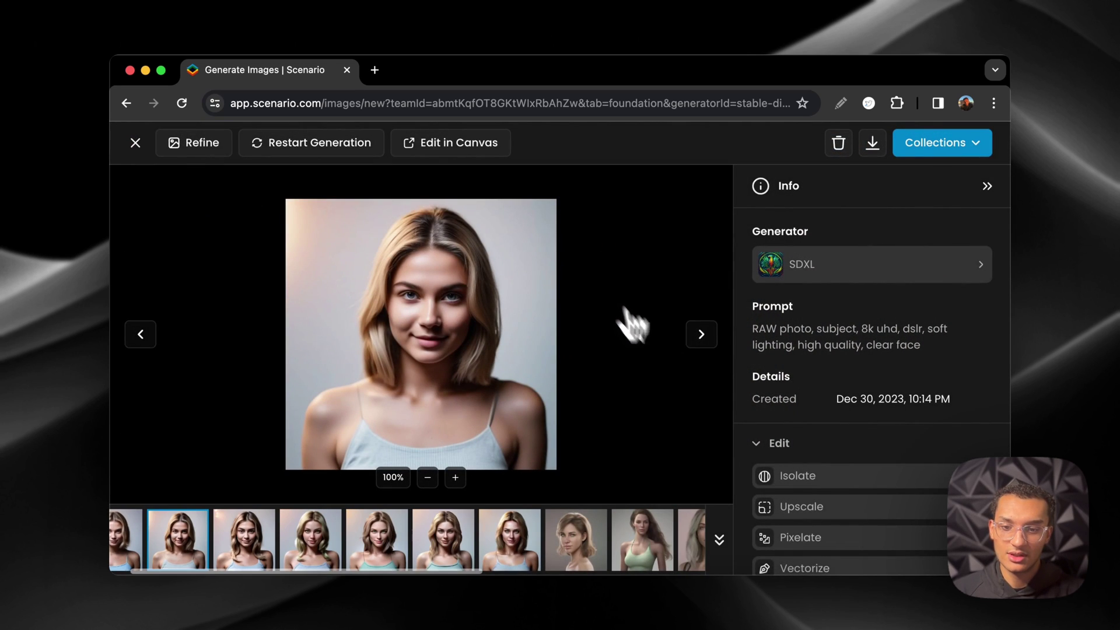
pyautogui.click(141, 334)
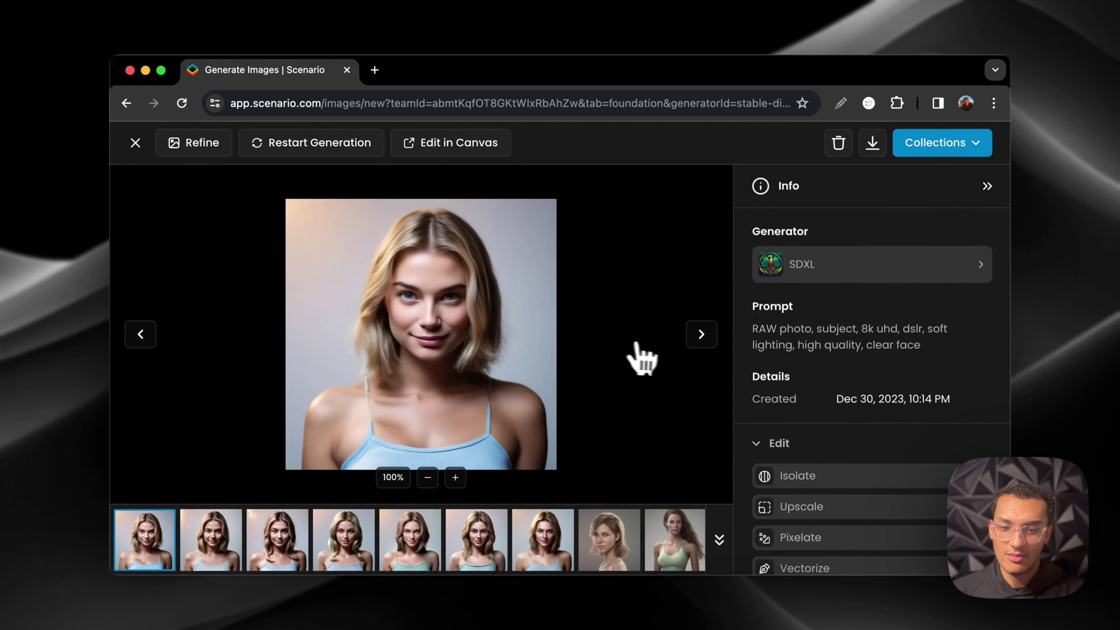
pyautogui.click(702, 337)
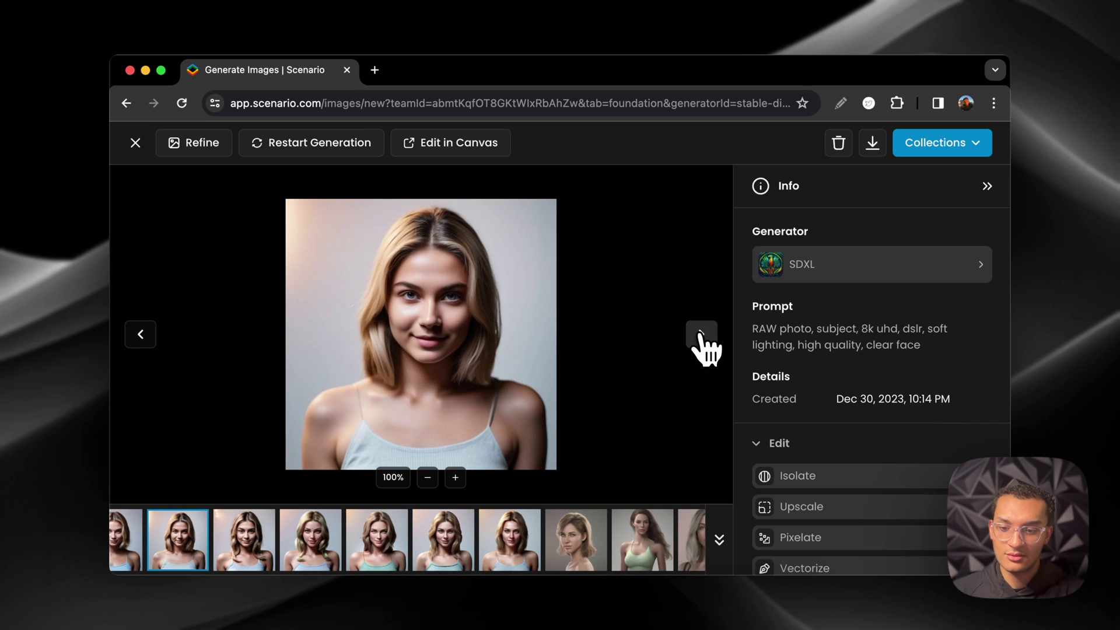
pyautogui.click(702, 338)
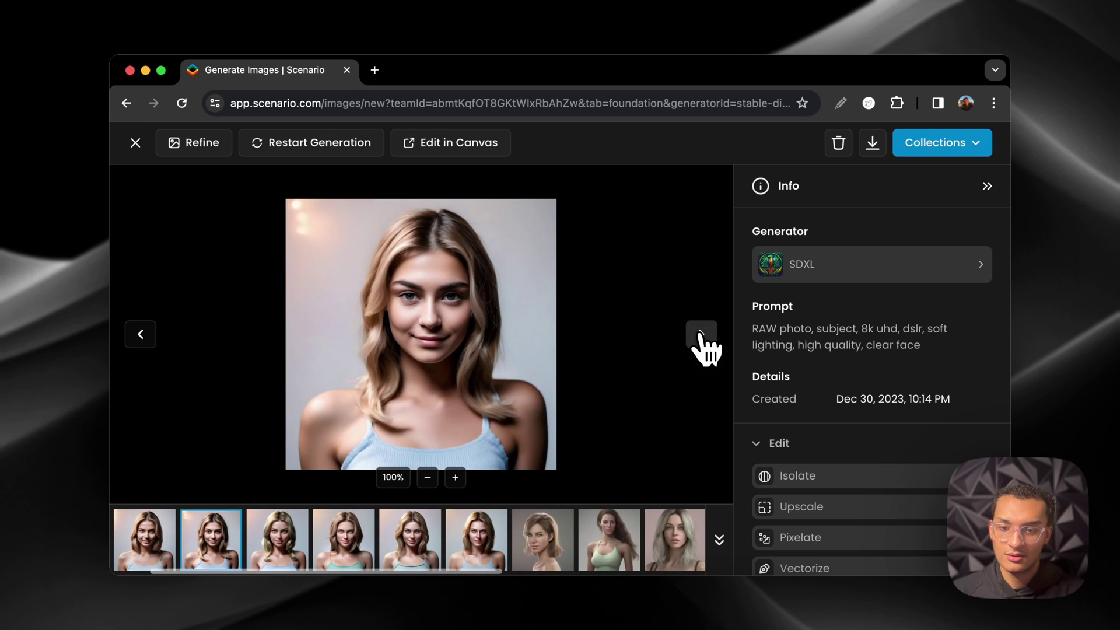
pyautogui.click(142, 336)
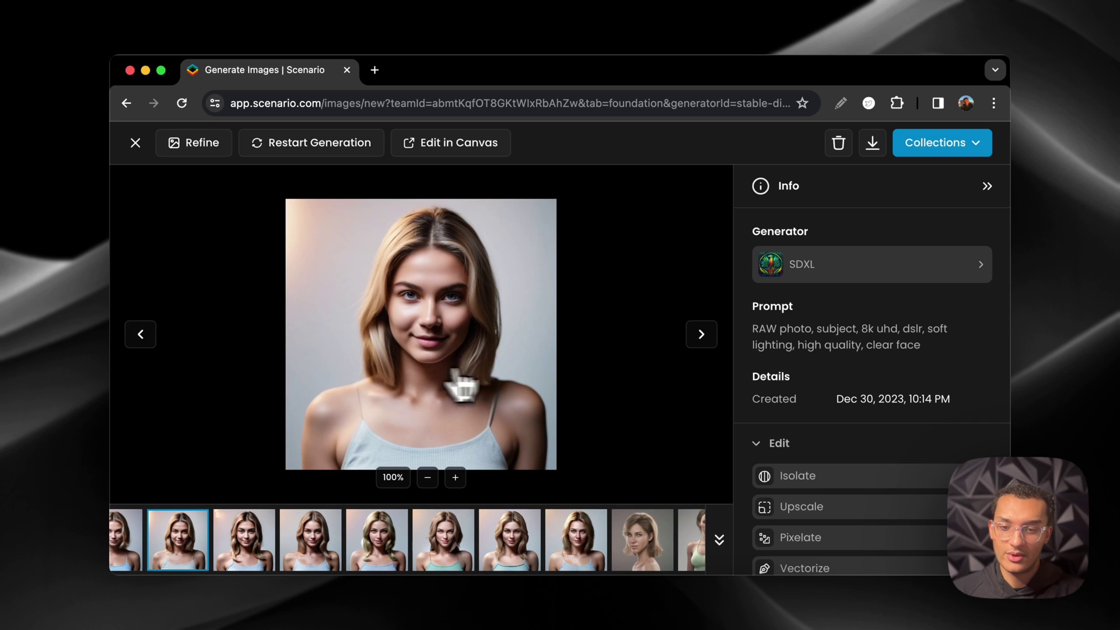
pyautogui.click(702, 335)
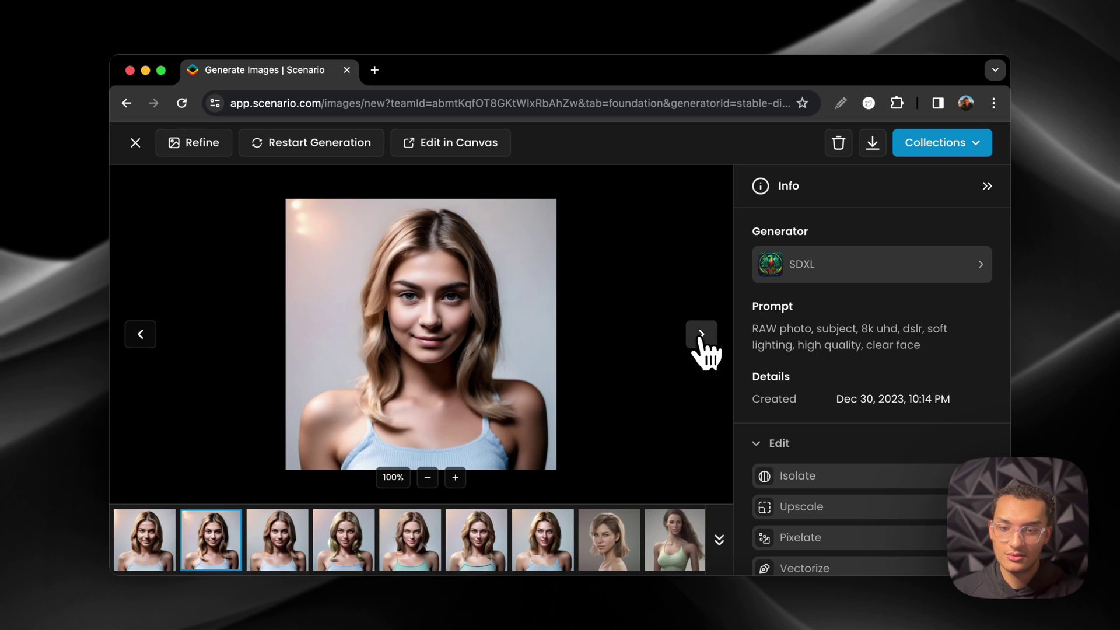
pyautogui.click(702, 335)
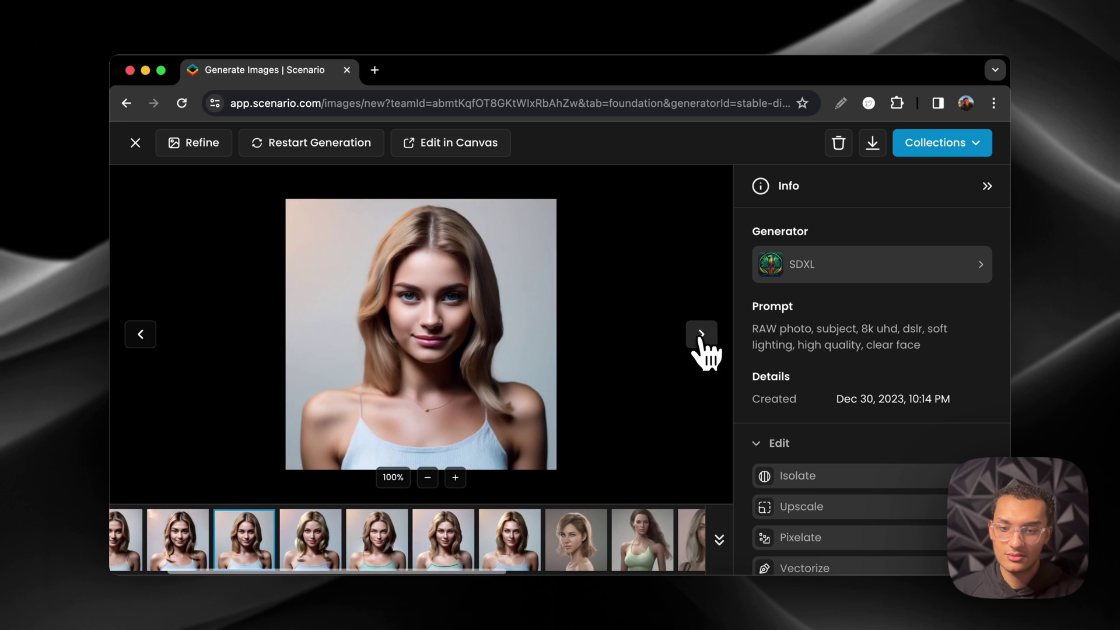
pyautogui.click(141, 336)
pyautogui.click(140, 337)
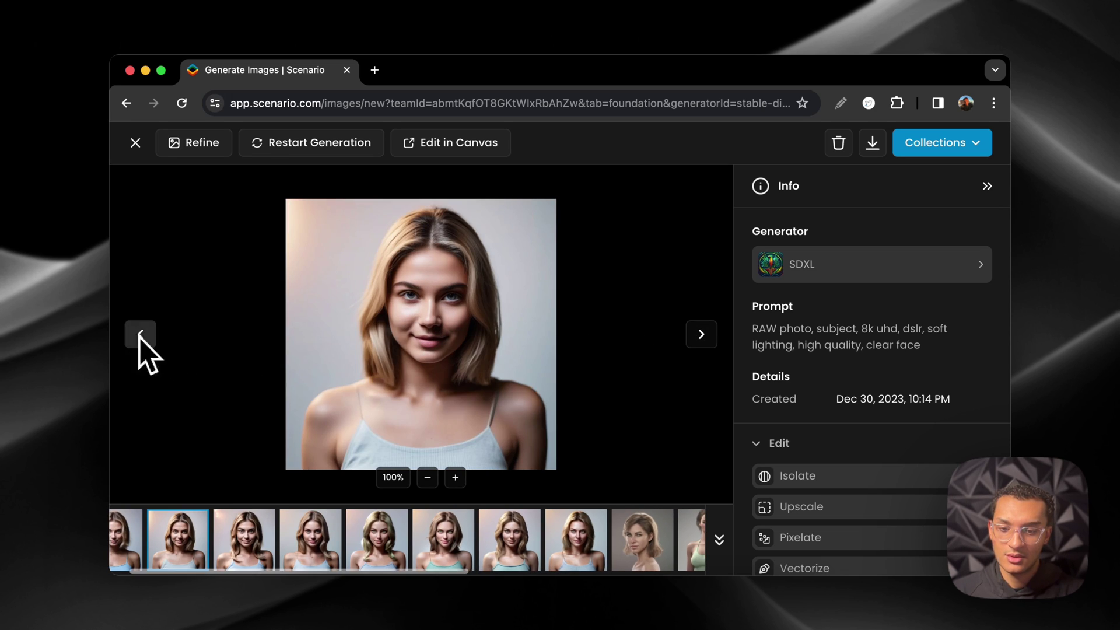
pyautogui.click(702, 345)
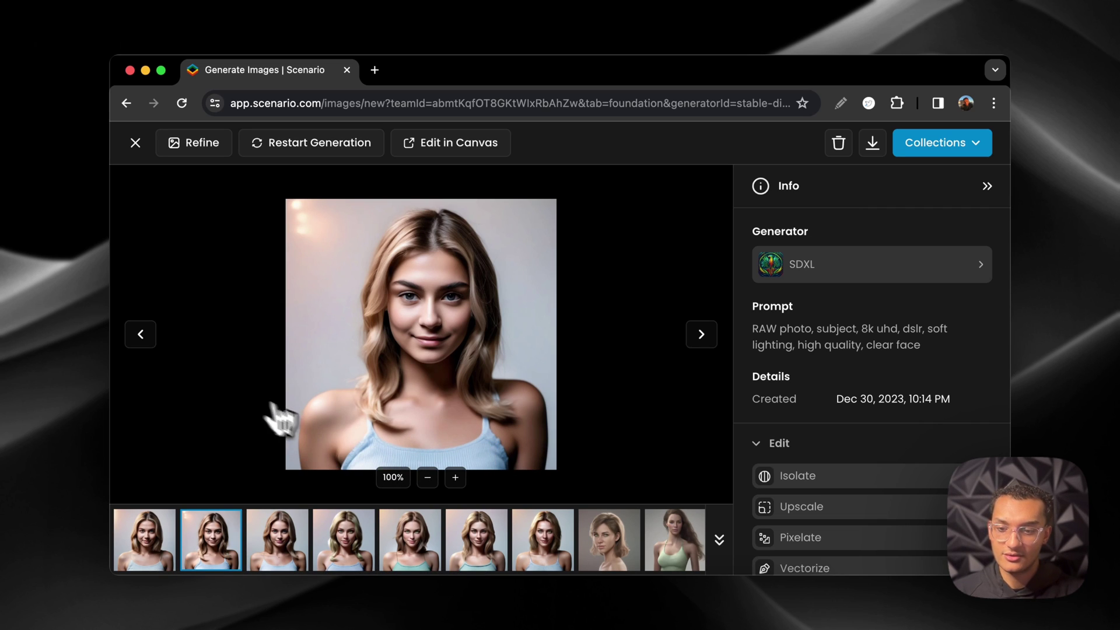
pyautogui.click(140, 336)
pyautogui.click(145, 337)
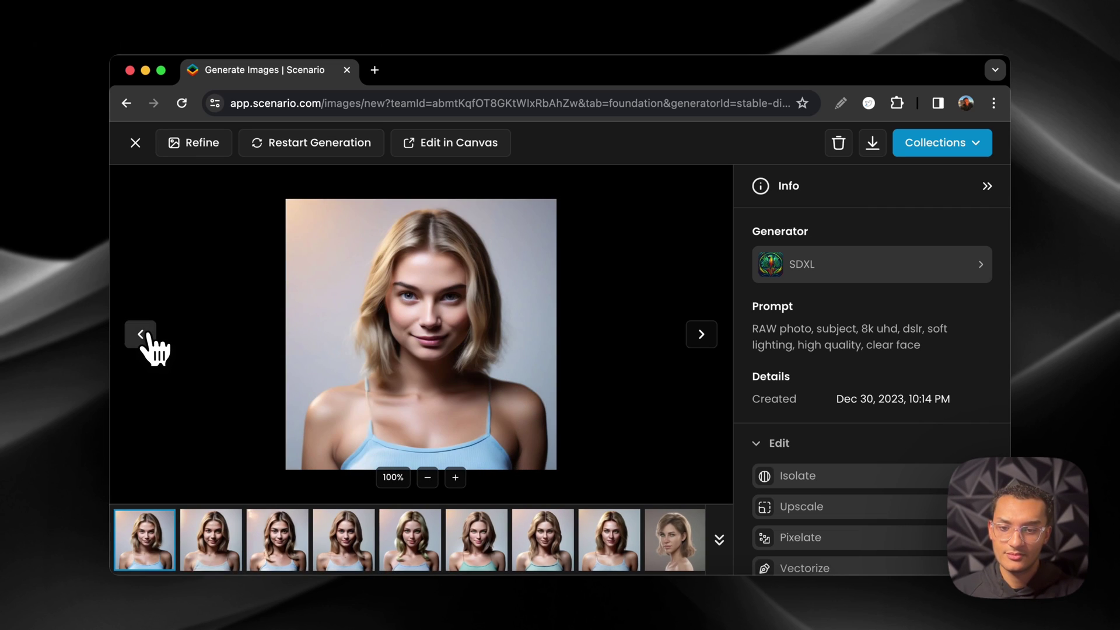
pyautogui.click(136, 143)
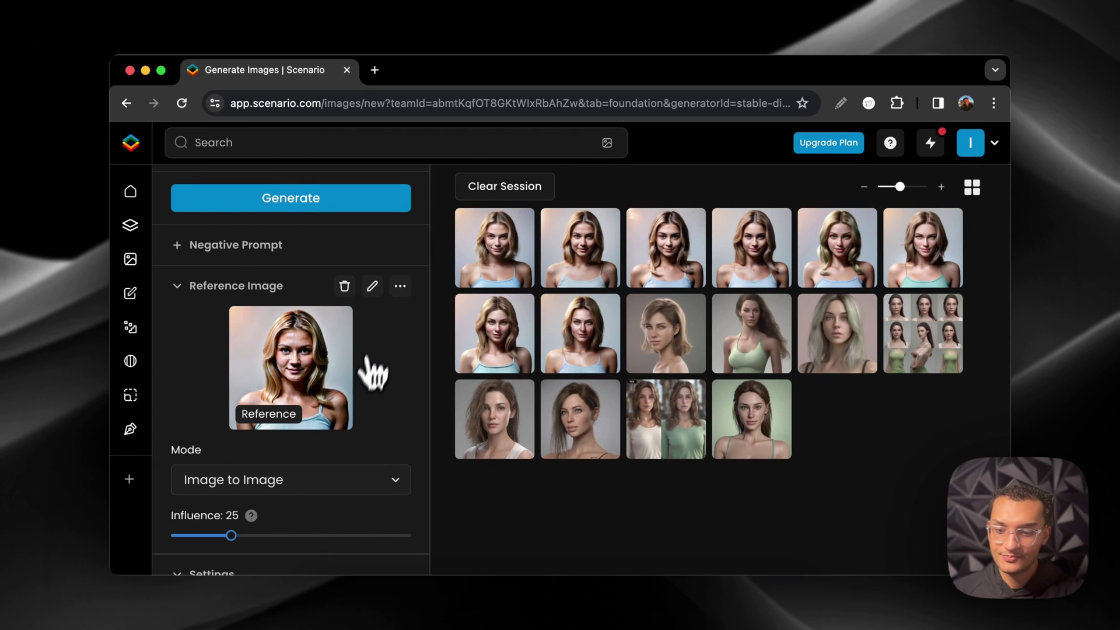
# Set the Reference Image influence to 50 and generate four more portraits
pyautogui.scroll(-1, 274, 493)
pyautogui.scroll(-1, 274, 493)
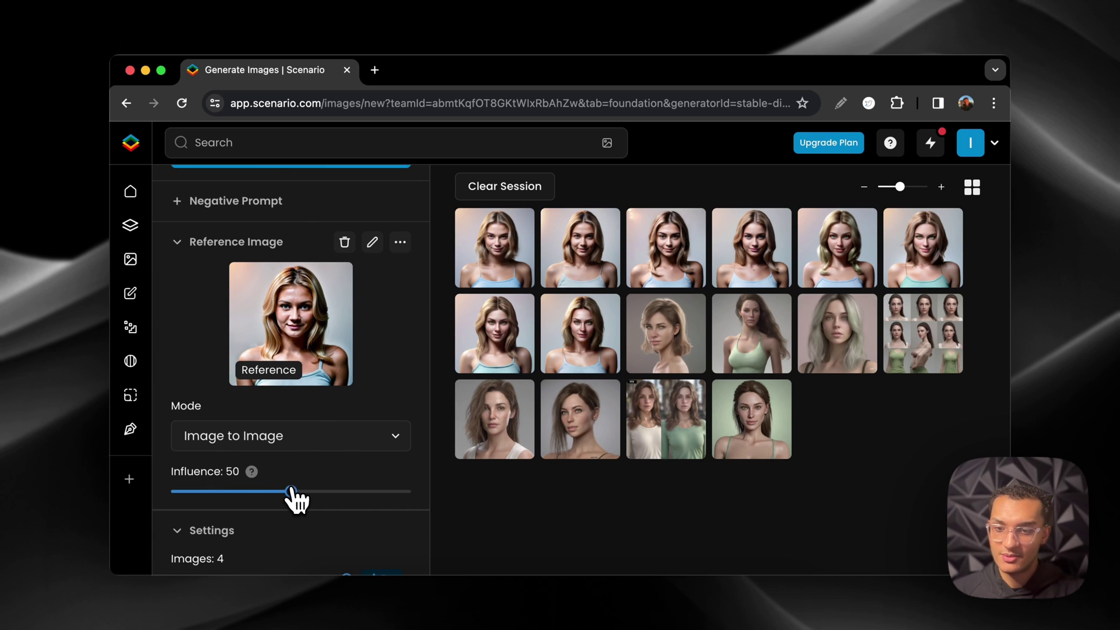
pyautogui.scroll(3, 315, 339)
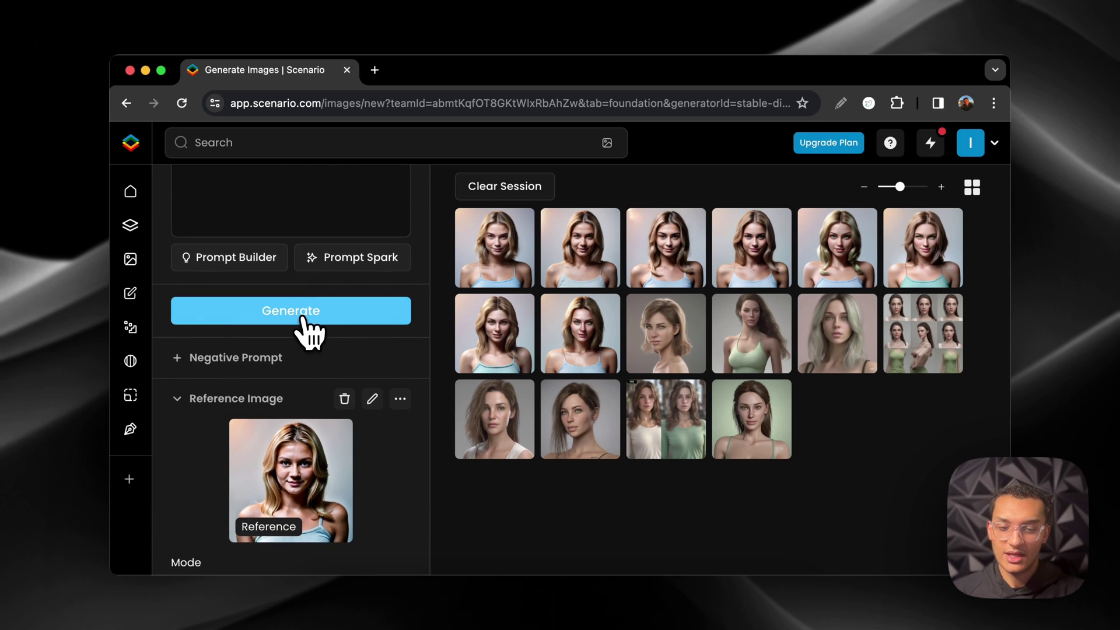
pyautogui.click(303, 318)
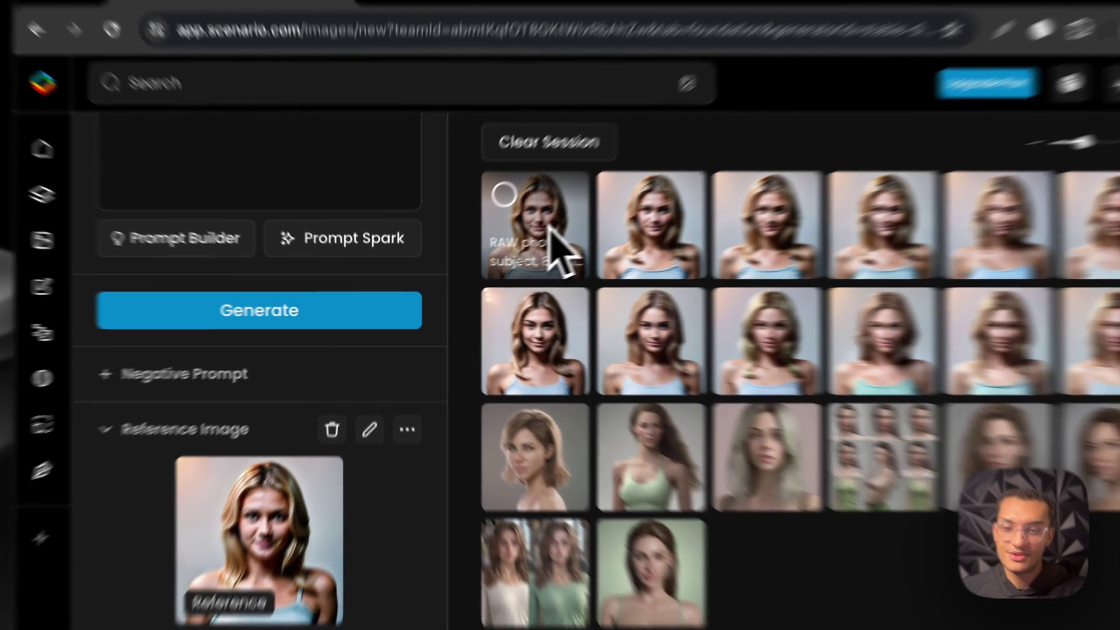
# Open the newest influence-50 portrait, step through variants forward and back, then close the viewer
pyautogui.click(507, 254)
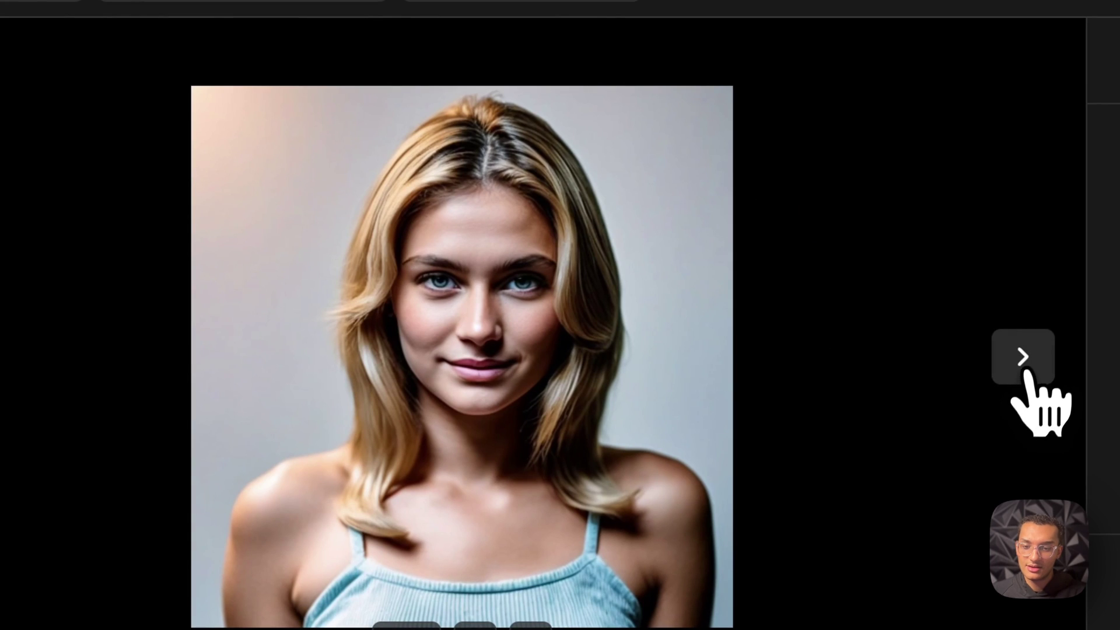
pyautogui.click(1028, 366)
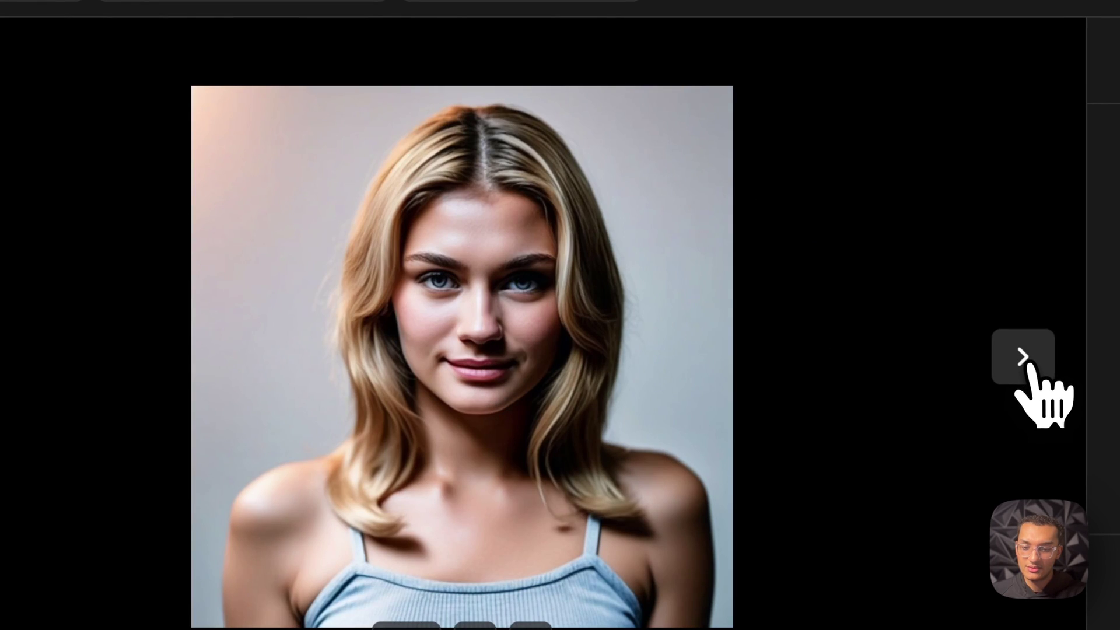
pyautogui.click(1028, 367)
pyautogui.click(1028, 367)
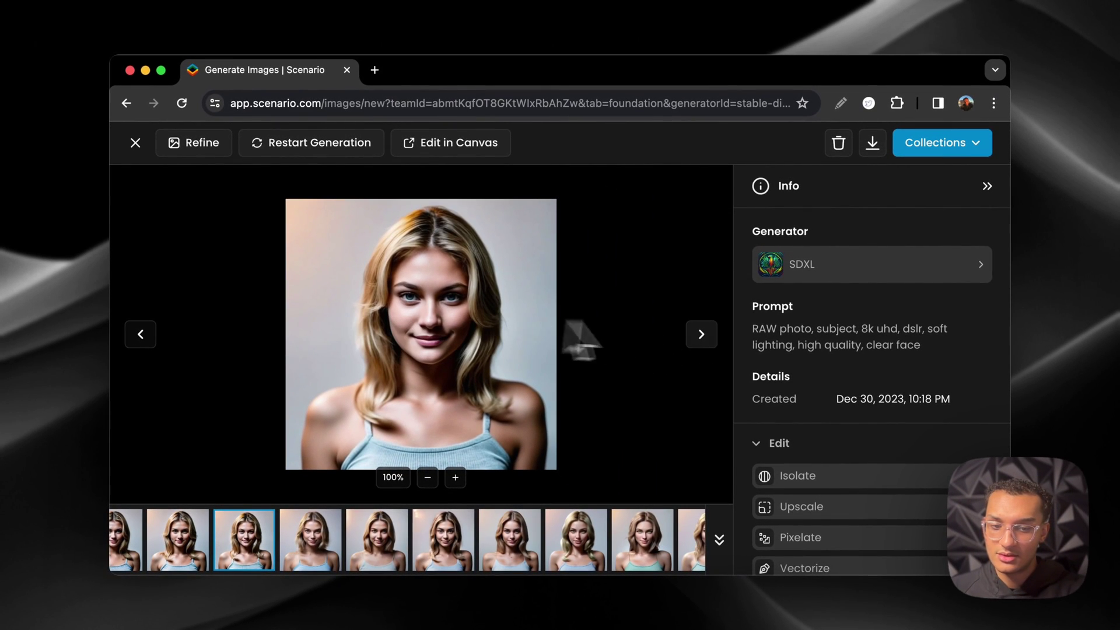
pyautogui.click(147, 331)
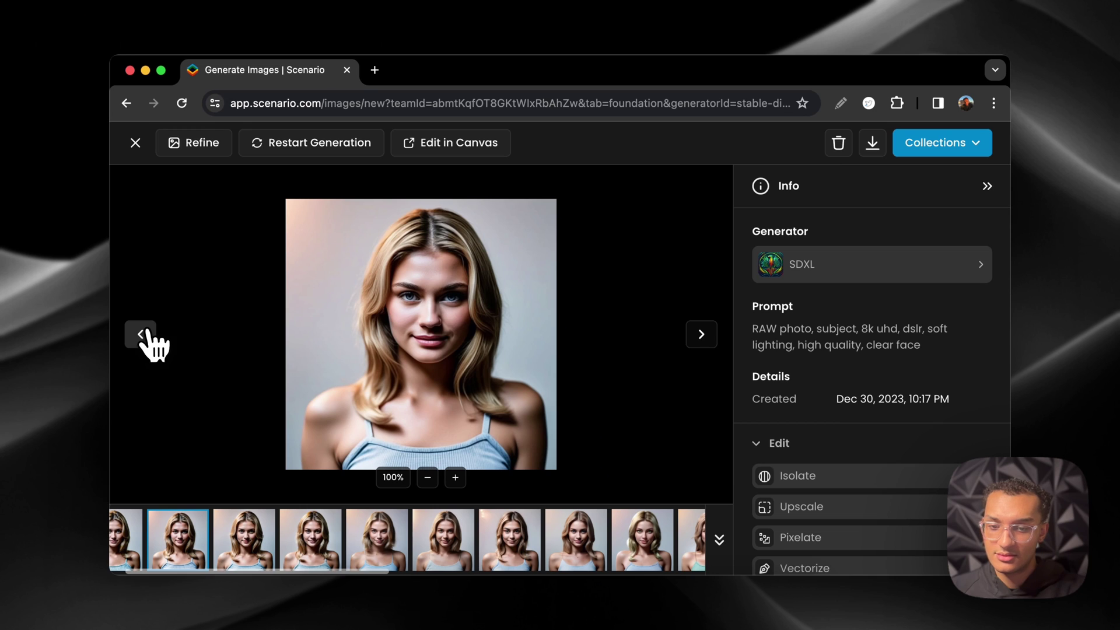
pyautogui.click(147, 331)
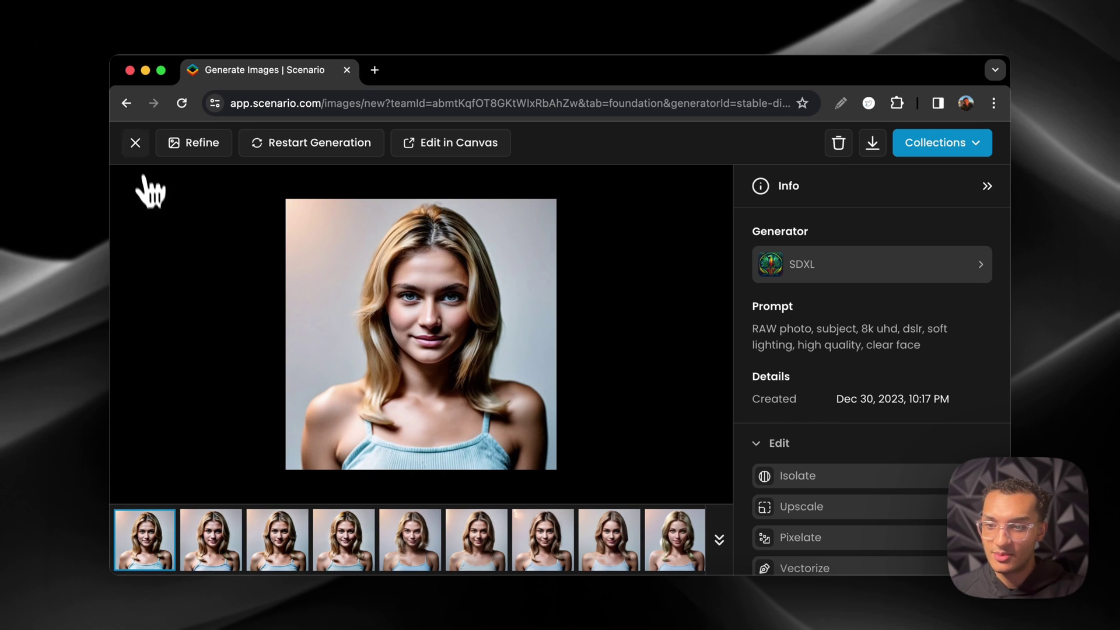
pyautogui.click(135, 143)
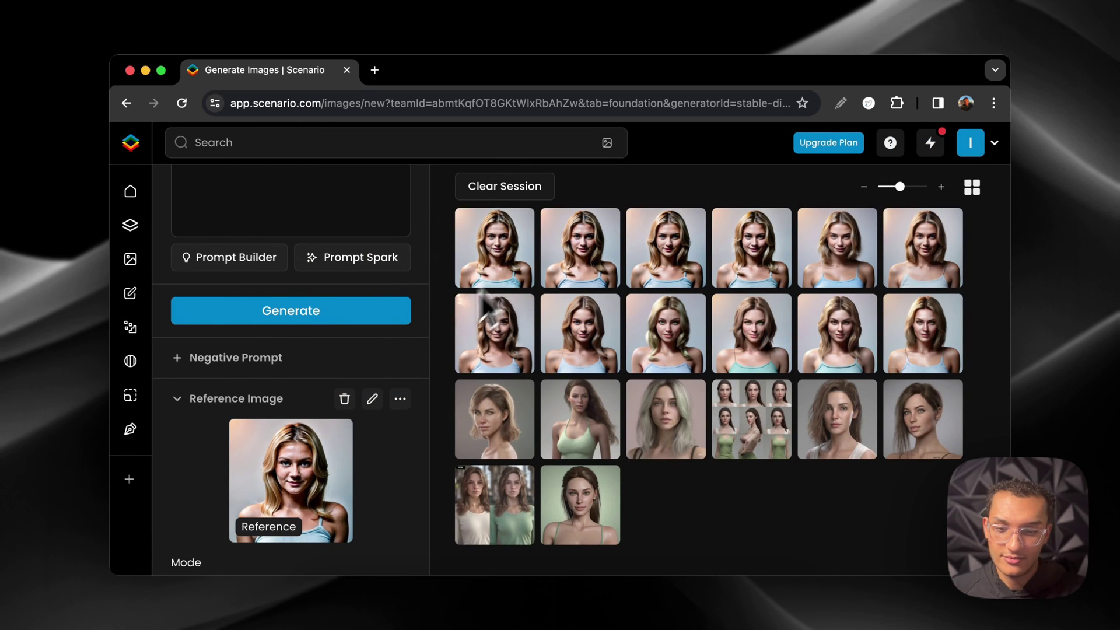
# Check the image guidance Mode list, leaving Image to Image + ControlNet unchanged
pyautogui.scroll(-1, 479, 303)
pyautogui.scroll(-5, 325, 338)
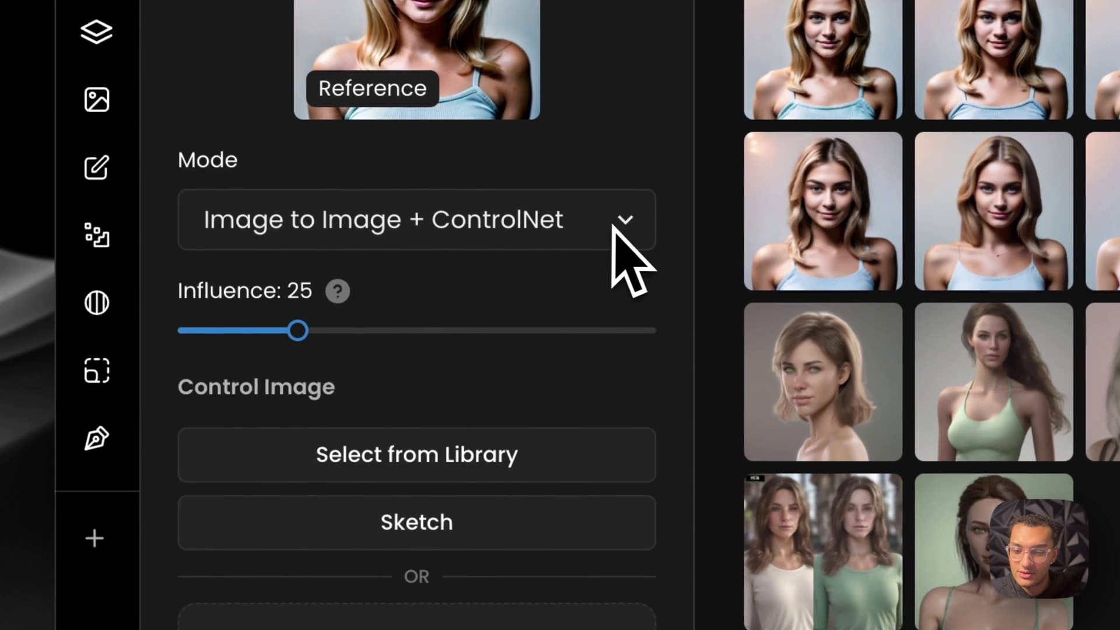
pyautogui.click(613, 227)
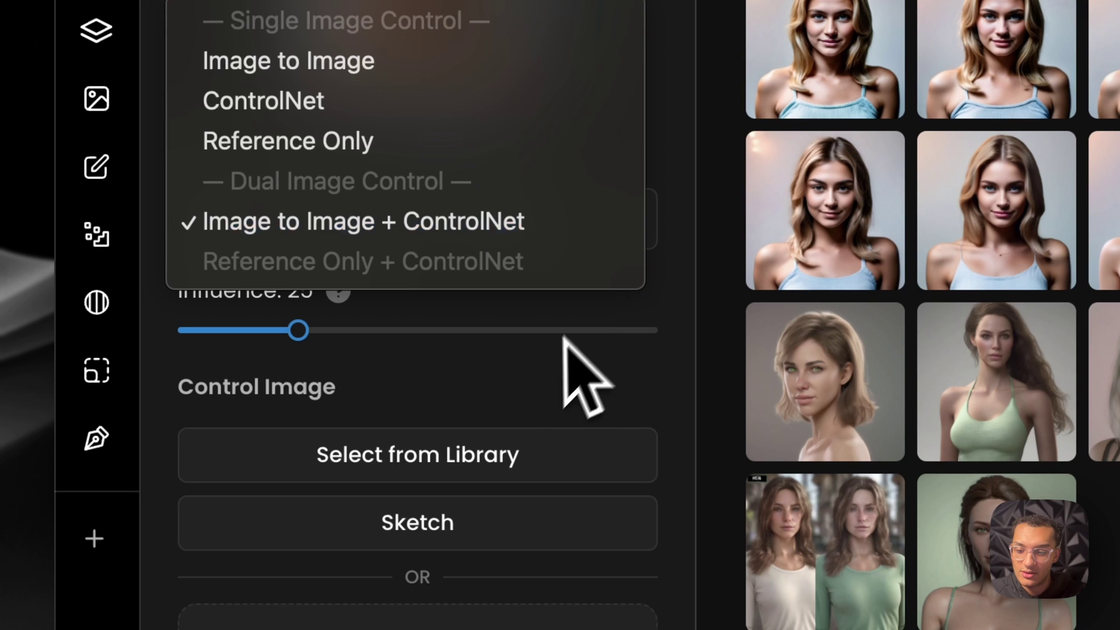
pyautogui.click(540, 380)
pyautogui.scroll(-3, 540, 380)
# Pick the short-haired woman portrait from the library as the Pose control image
pyautogui.click(528, 285)
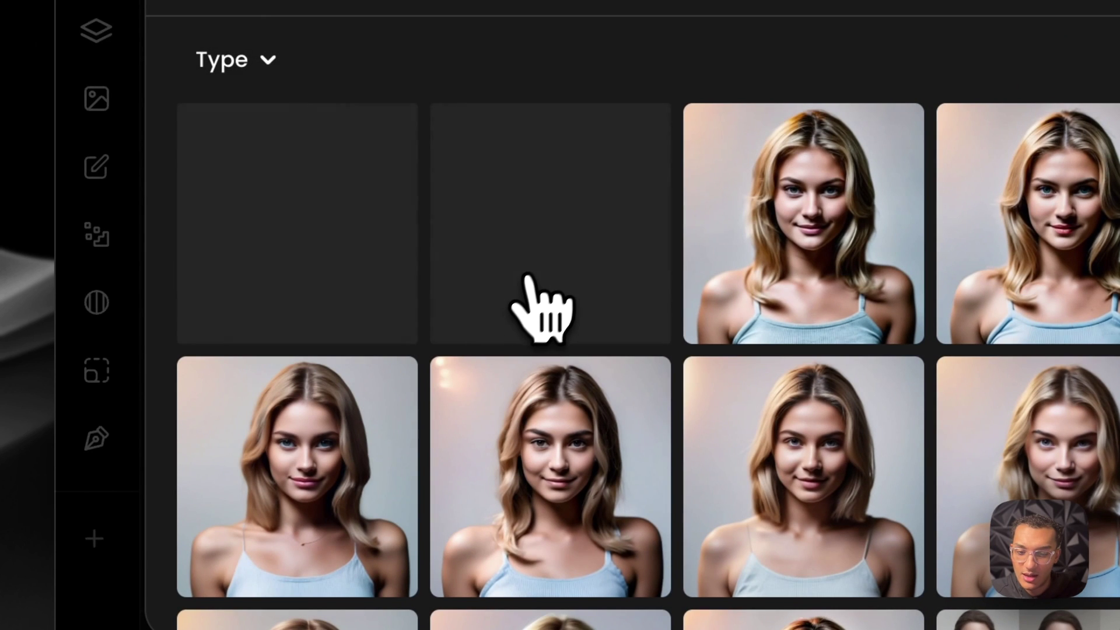
pyautogui.scroll(-5, 583, 275)
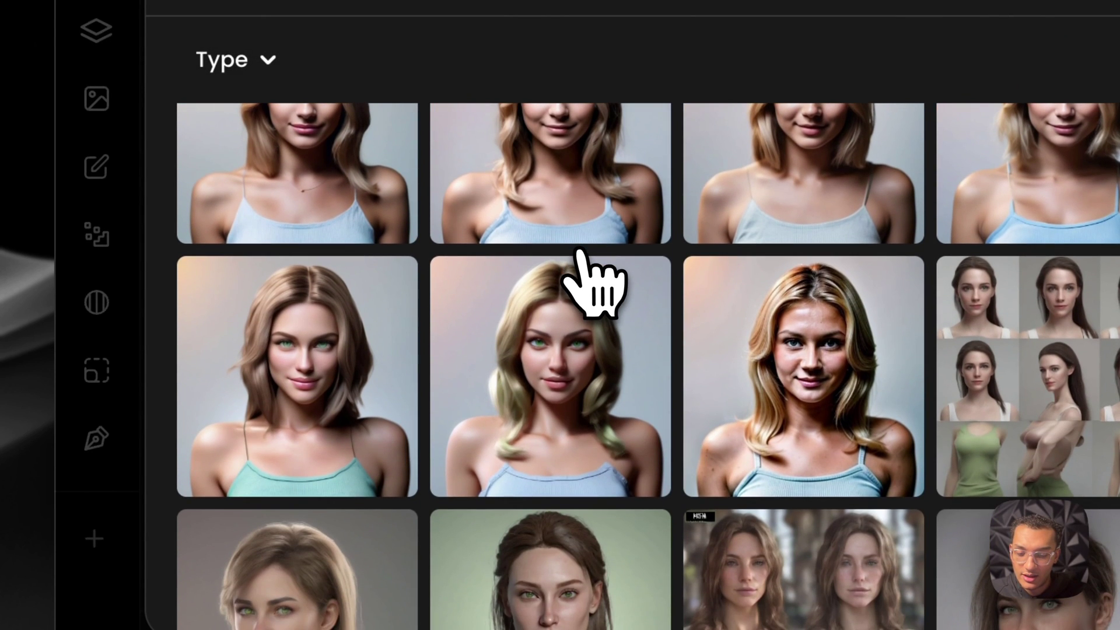
pyautogui.scroll(-3, 581, 254)
pyautogui.scroll(-2, 580, 252)
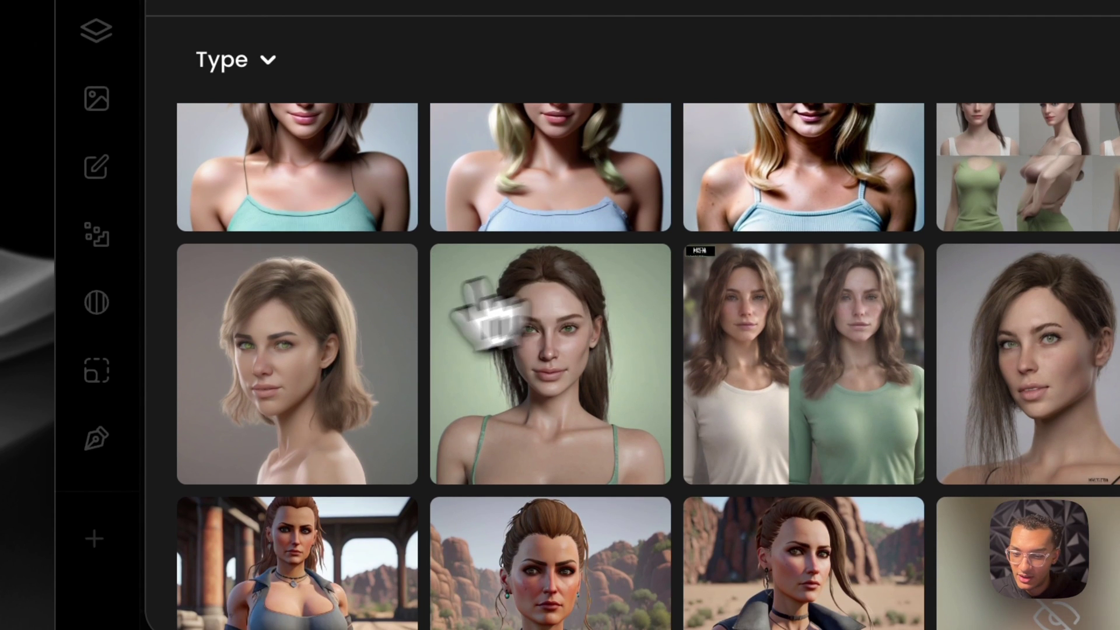
pyautogui.click(312, 362)
pyautogui.scroll(-2, 525, 386)
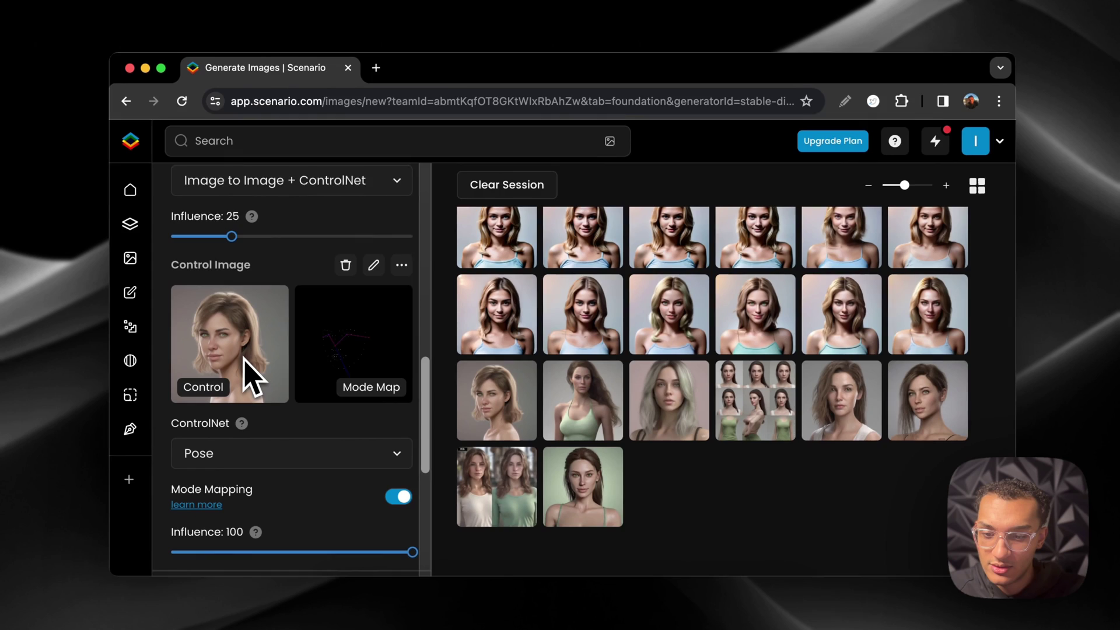
pyautogui.scroll(-1, 256, 370)
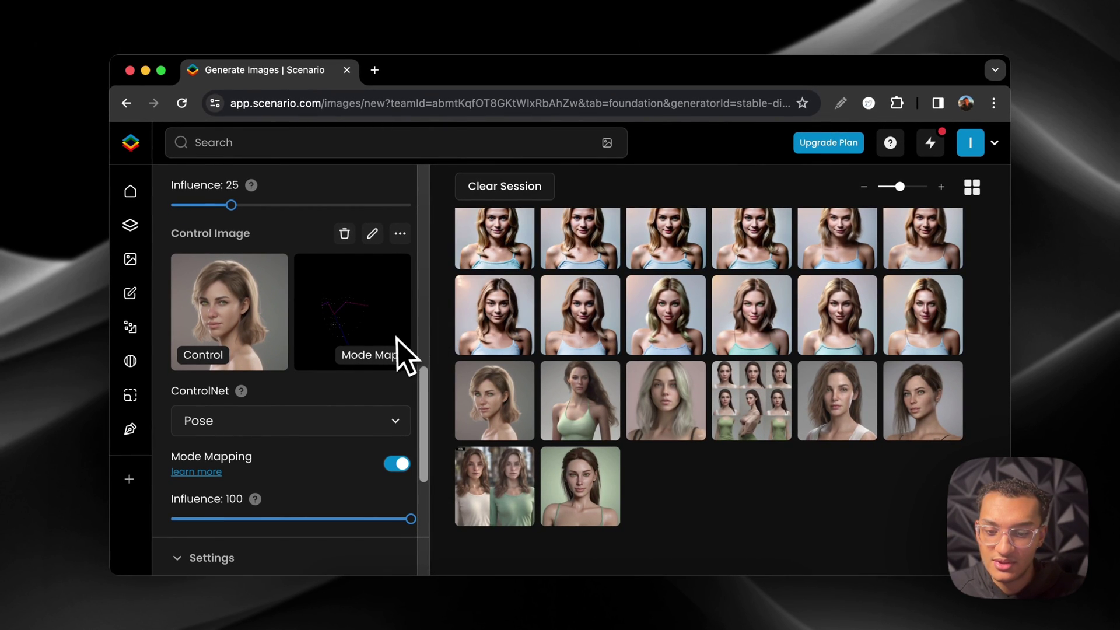
pyautogui.scroll(5, 397, 350)
pyautogui.scroll(-3, 395, 350)
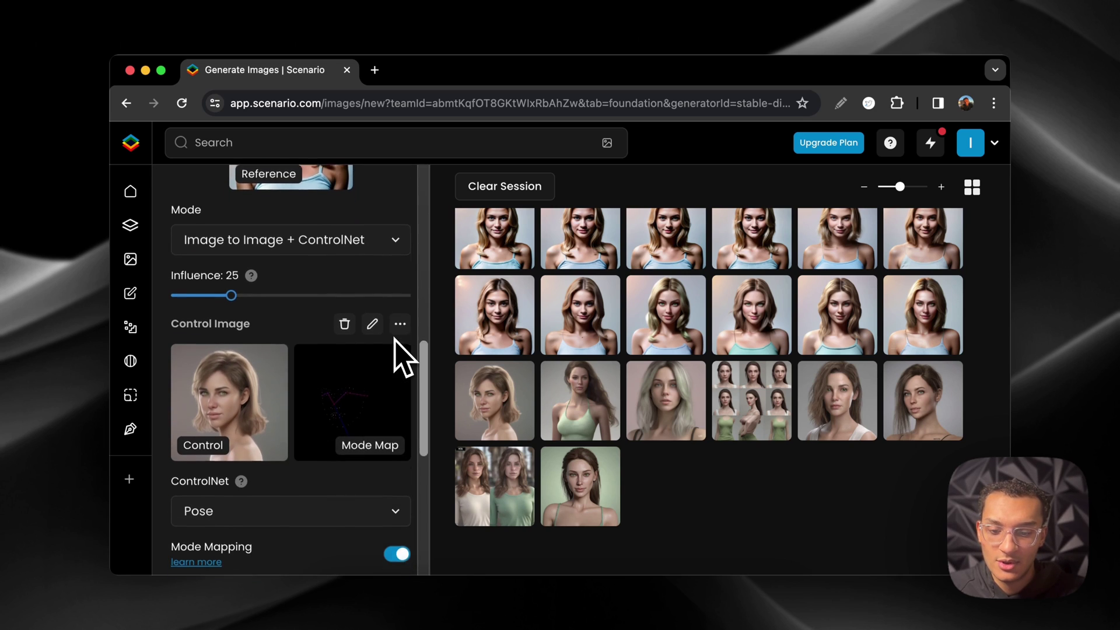
pyautogui.scroll(7, 395, 350)
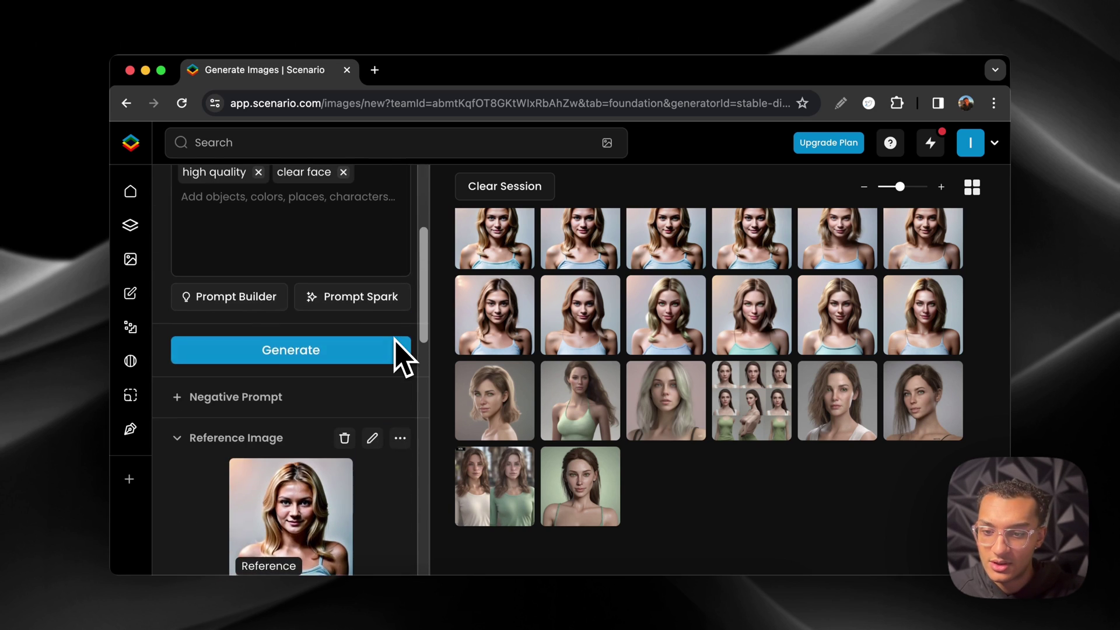
# Generate a batch using the short-haired portrait as pose control
pyautogui.click(323, 365)
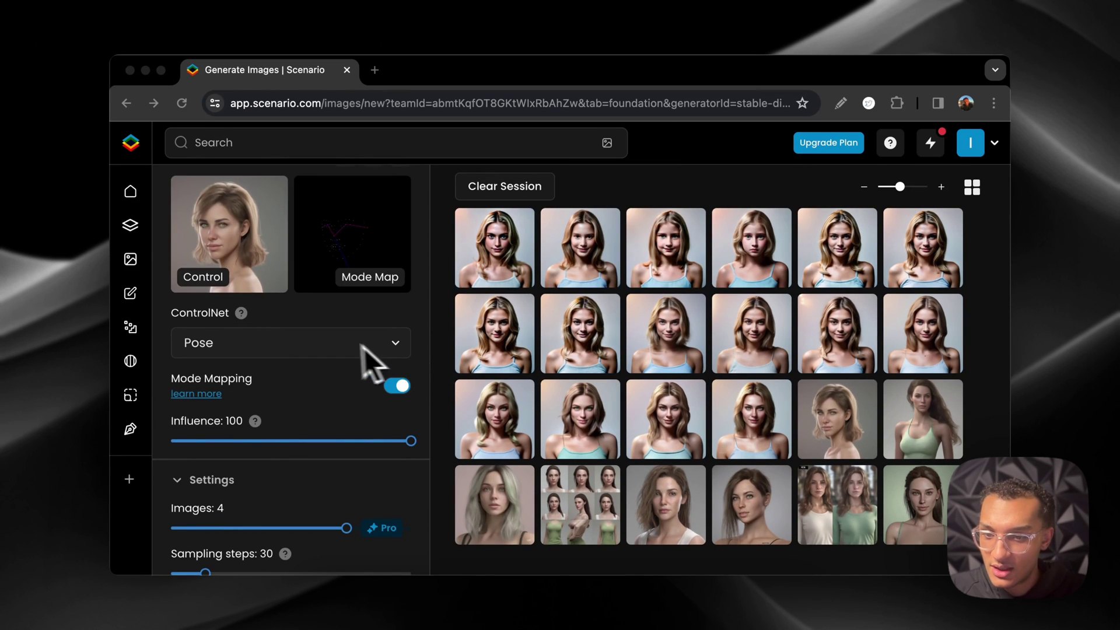
pyautogui.scroll(1, 330, 350)
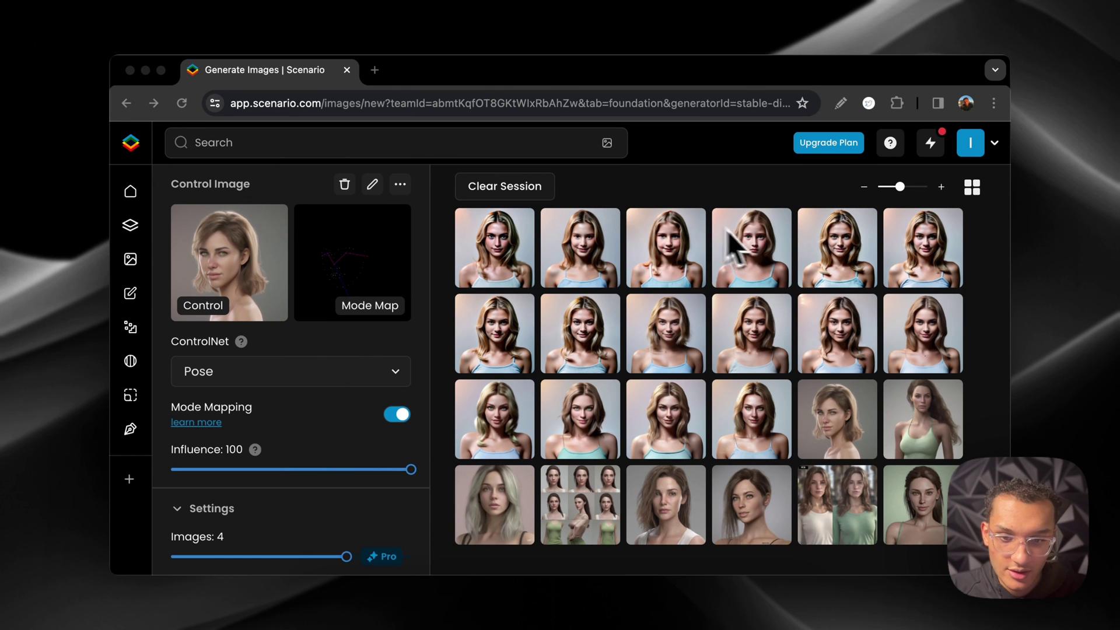
pyautogui.scroll(-1, 370, 321)
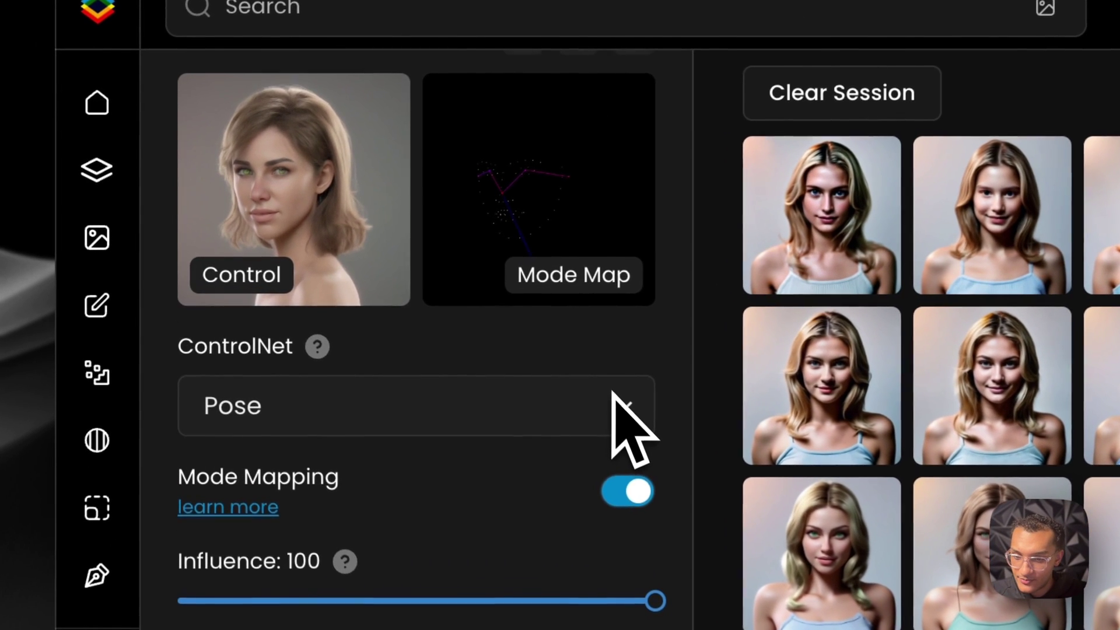
# Keep ControlNet on Pose and raise the reference image influence from 25 to 50
pyautogui.click(614, 395)
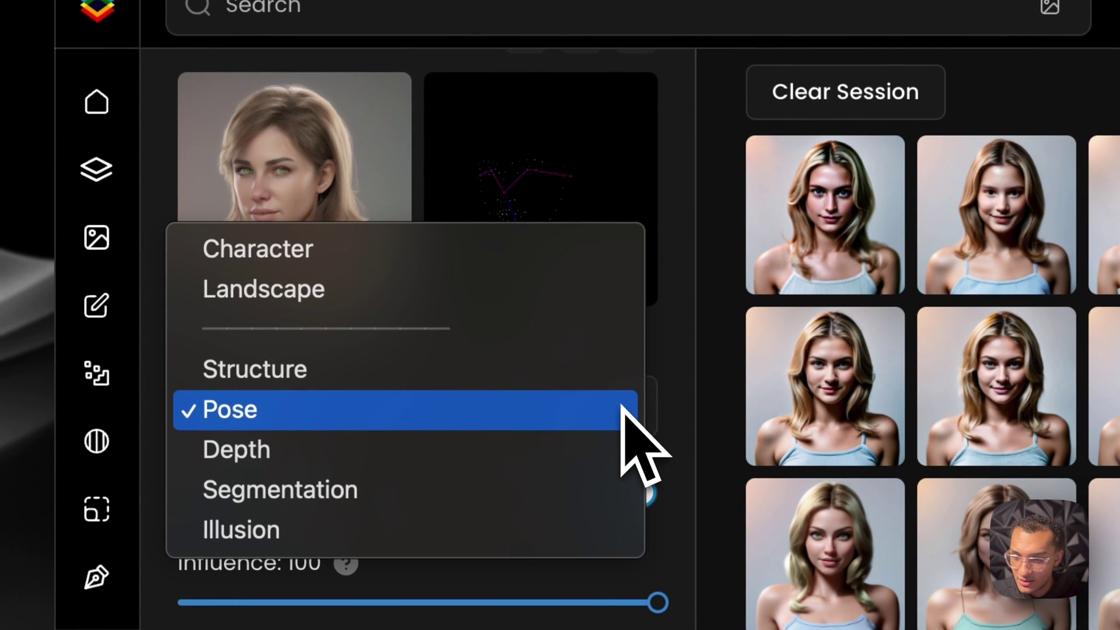
pyautogui.click(683, 426)
pyautogui.scroll(5, 700, 426)
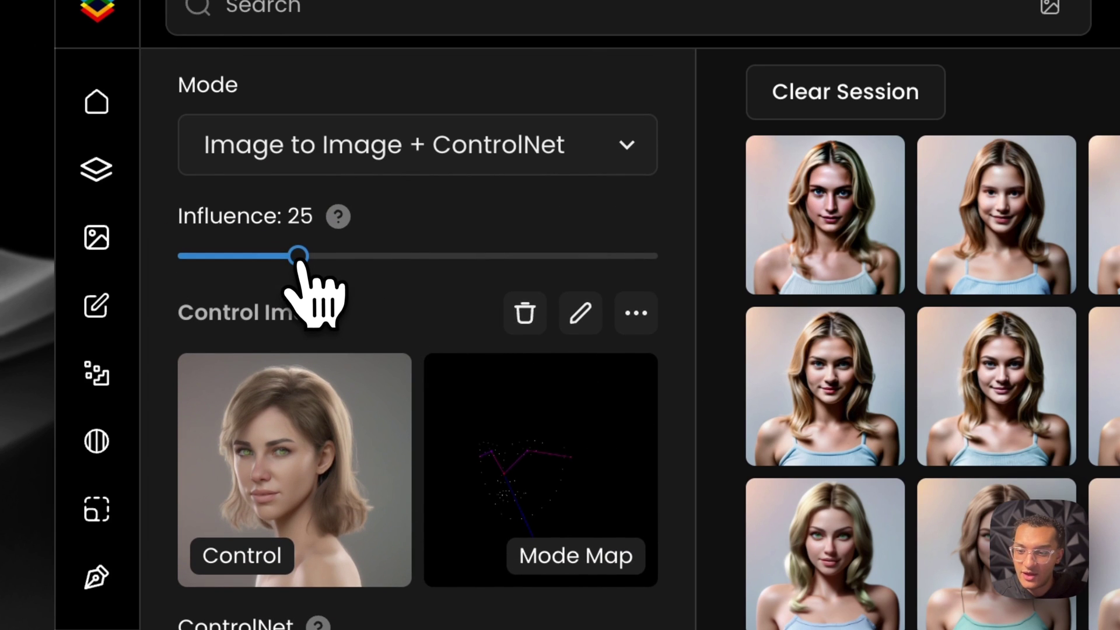
pyautogui.moveTo(300, 258); pyautogui.dragTo(394, 259)
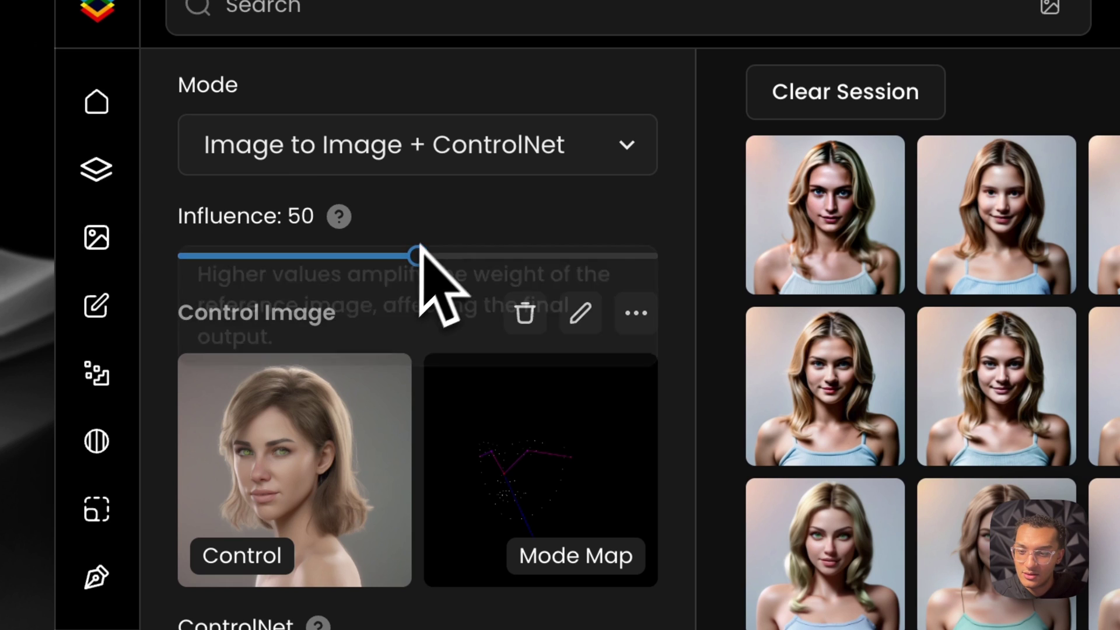
pyautogui.scroll(-4, 475, 234)
pyautogui.scroll(-4, 467, 196)
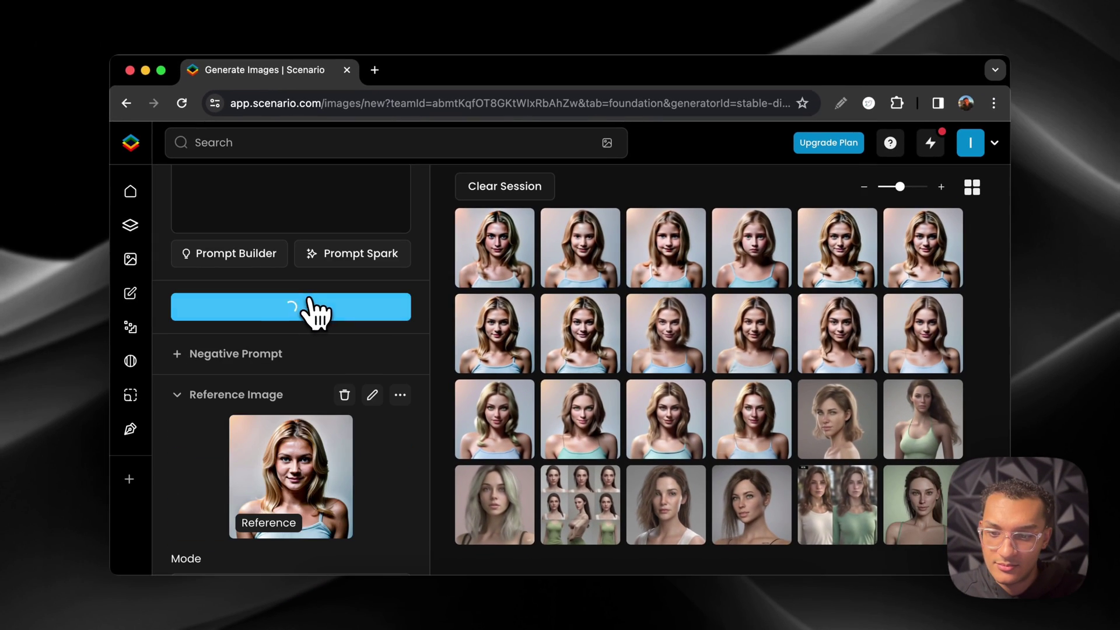
# Generate a batch at influence 50 with the long-haired green-top woman as Pose control, reviewing the settings
pyautogui.click(312, 309)
pyautogui.scroll(5, 337, 286)
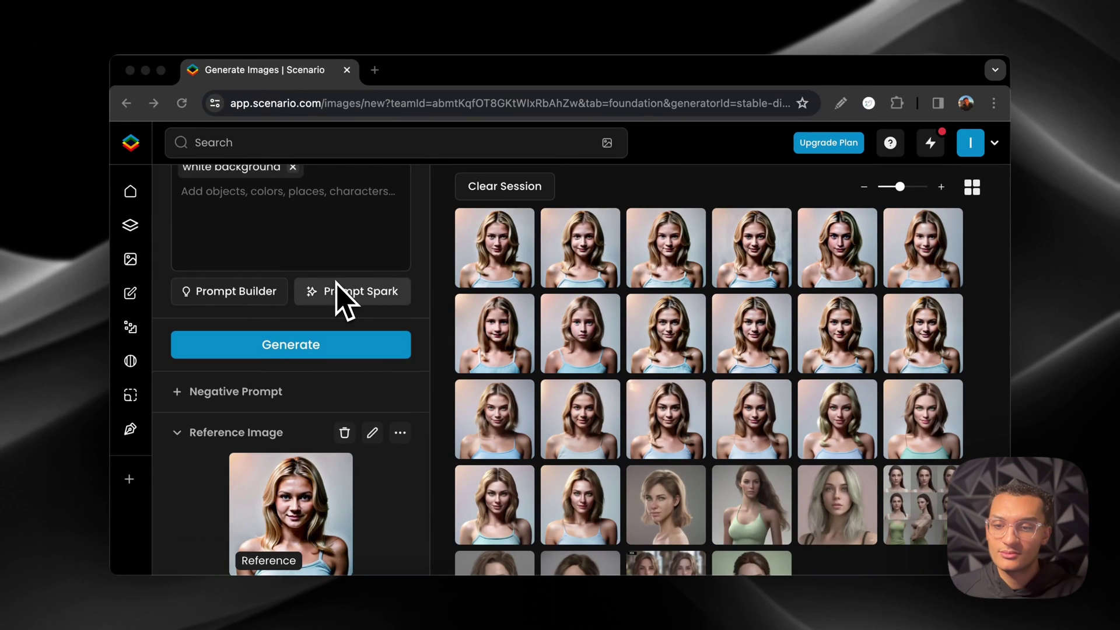
pyautogui.scroll(-1, 260, 388)
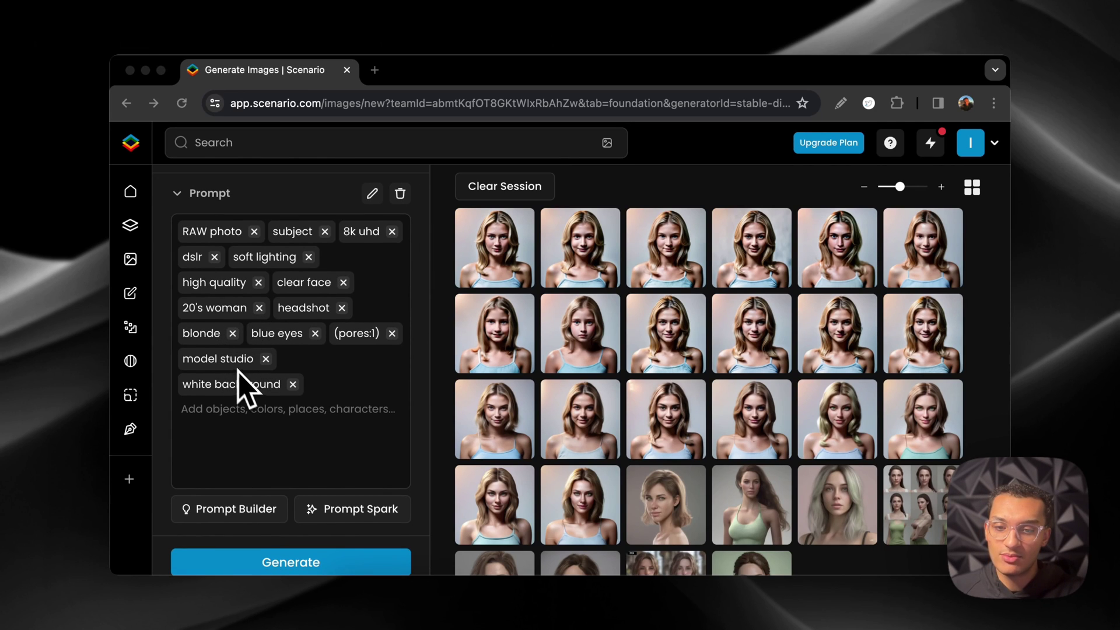
pyautogui.scroll(-1, 287, 386)
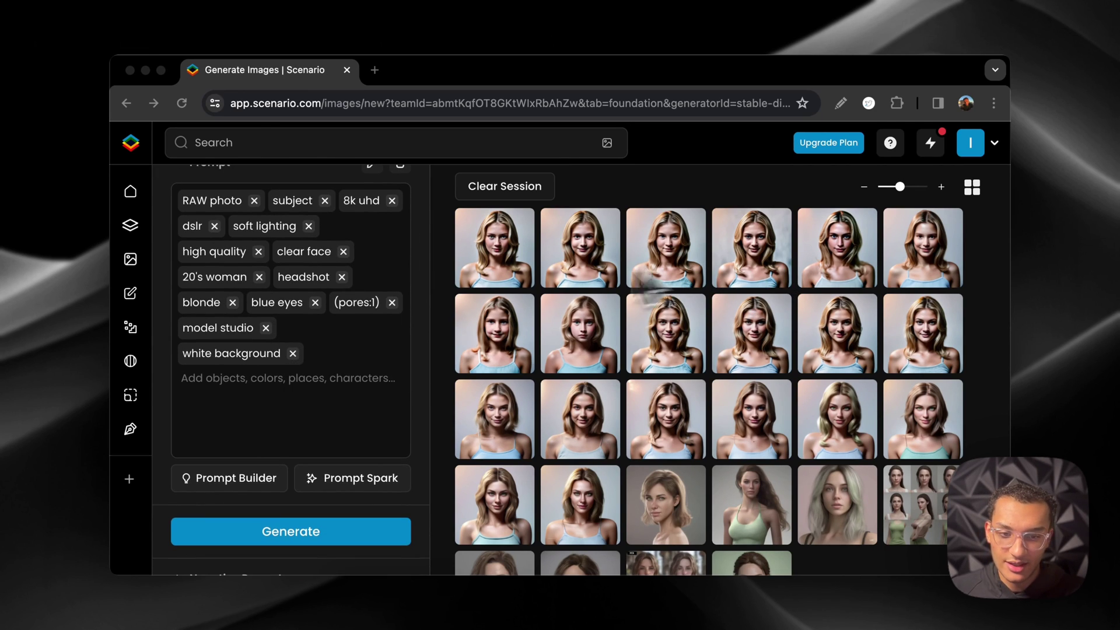
pyautogui.scroll(-10, 343, 401)
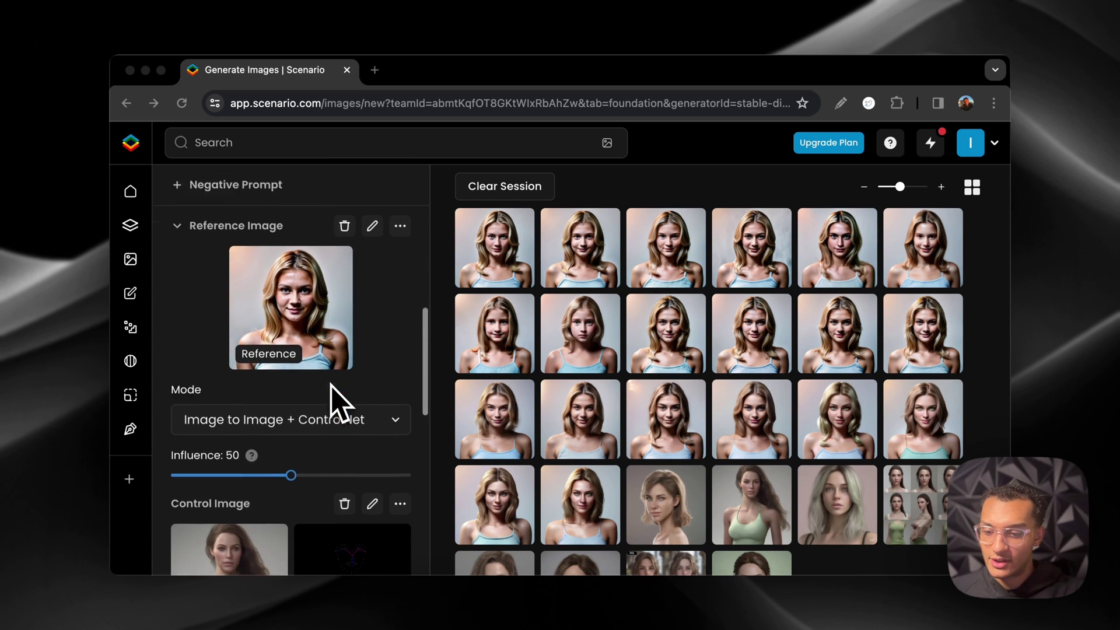
pyautogui.scroll(-5, 331, 384)
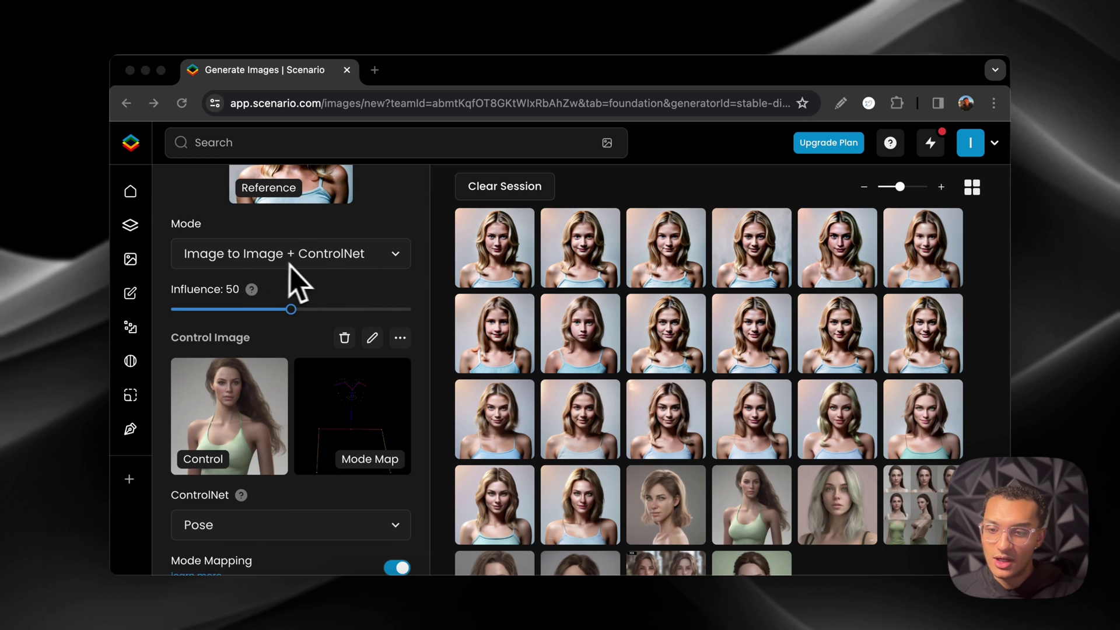
pyautogui.scroll(-2, 303, 284)
pyautogui.scroll(-5, 269, 360)
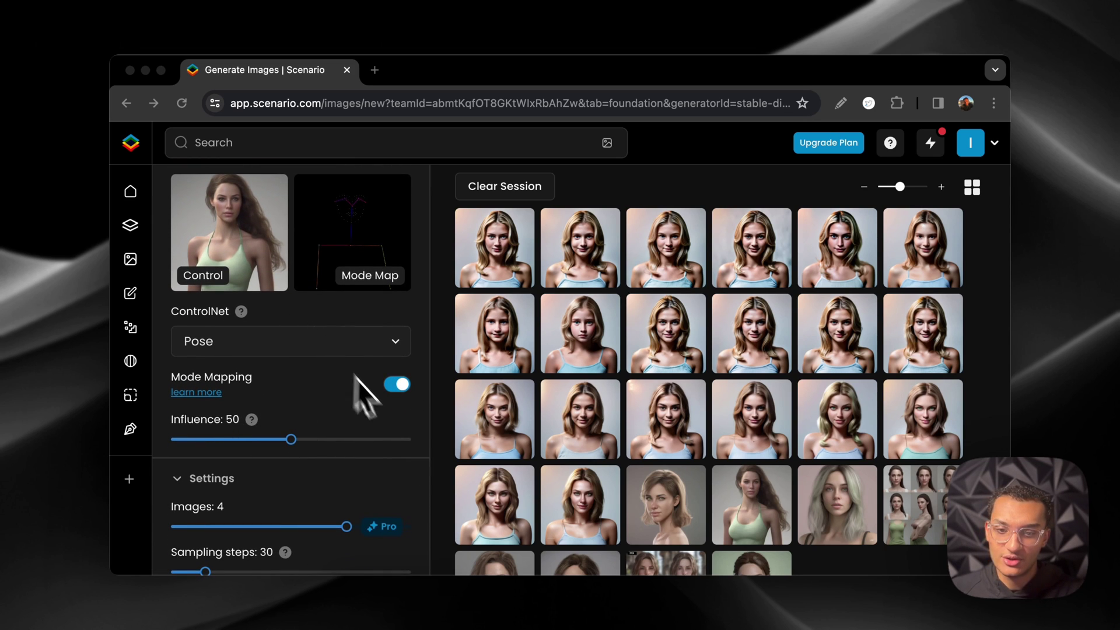
pyautogui.scroll(1, 380, 397)
pyautogui.scroll(10, 388, 402)
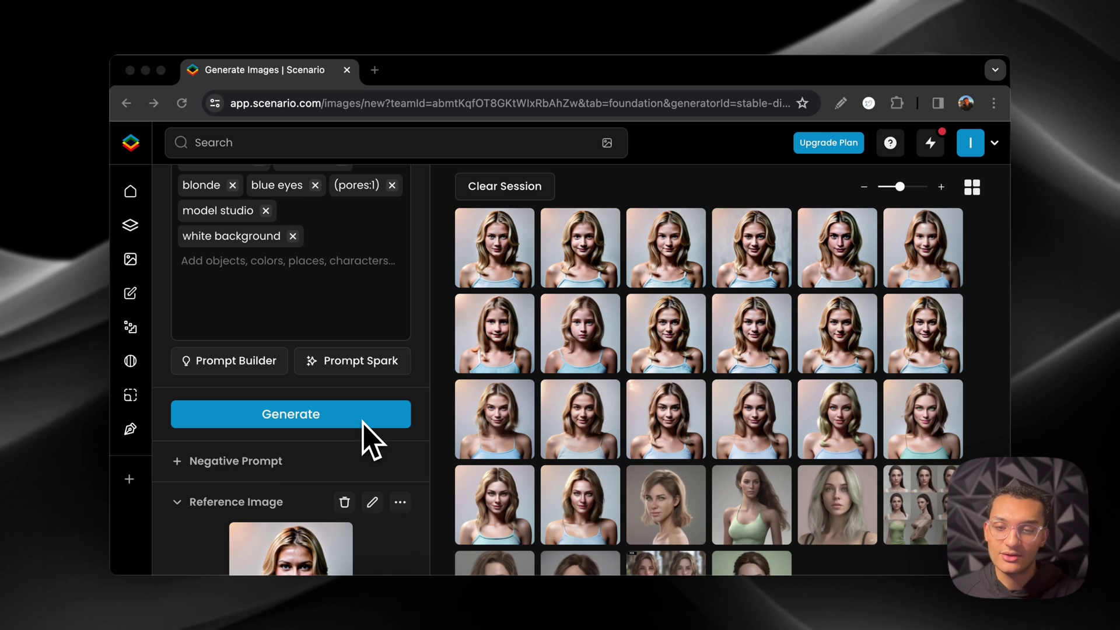
# Generate another batch with both influences at 50, view up to the third portrait, then close the viewer
pyautogui.click(361, 415)
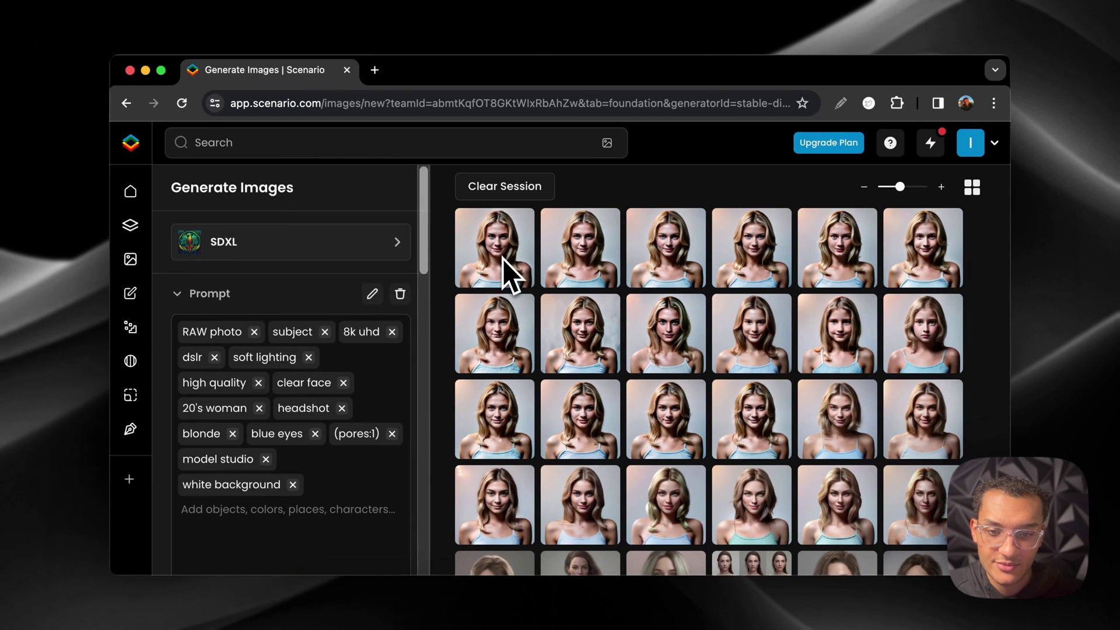
pyautogui.click(513, 268)
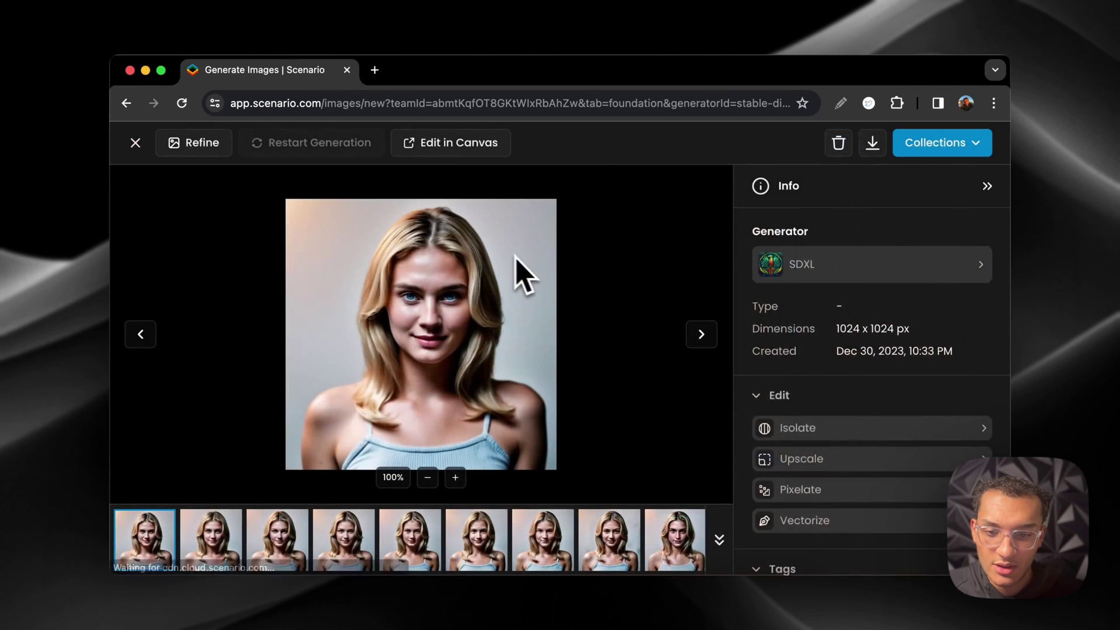
pyautogui.click(702, 336)
pyautogui.click(702, 336)
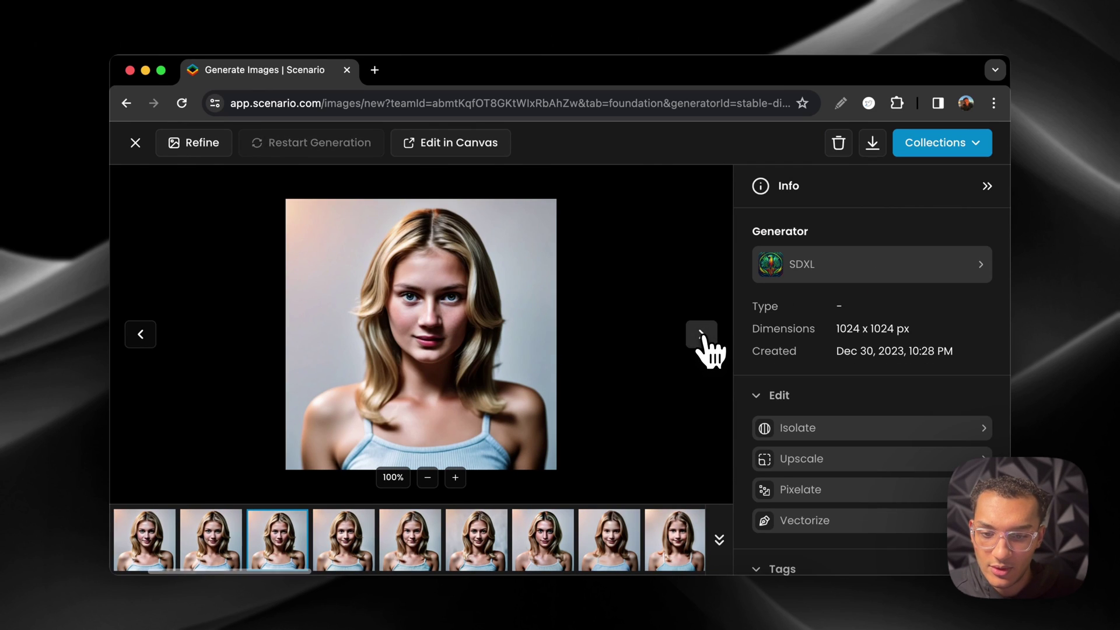
pyautogui.click(126, 146)
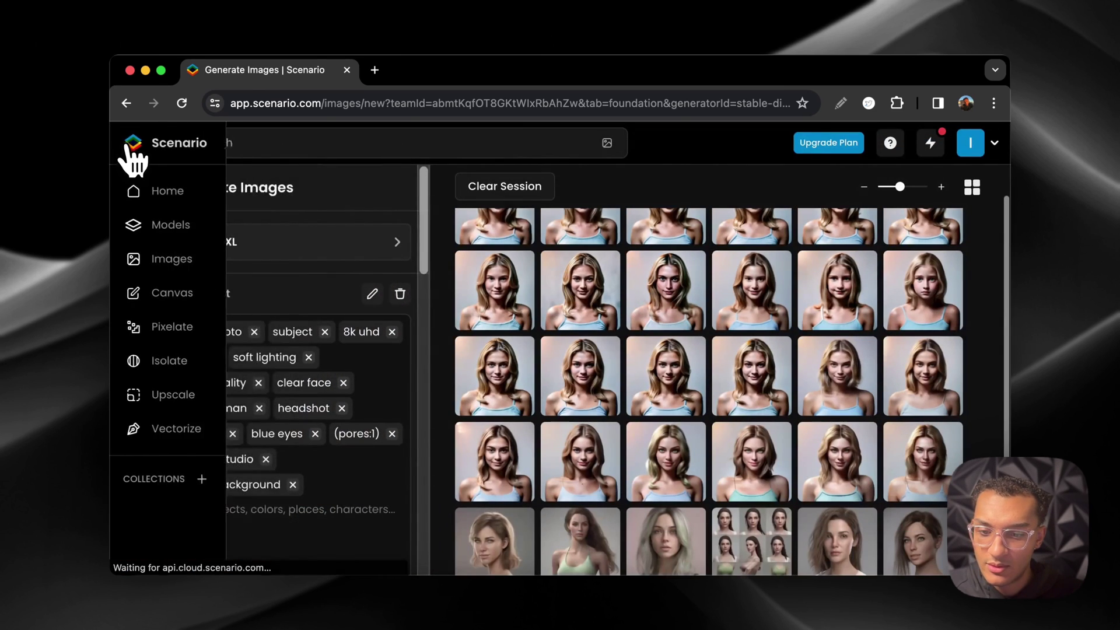
# Delete the 'white background' tag from the prompt
pyautogui.scroll(-5, 375, 350)
pyautogui.scroll(-6, 348, 329)
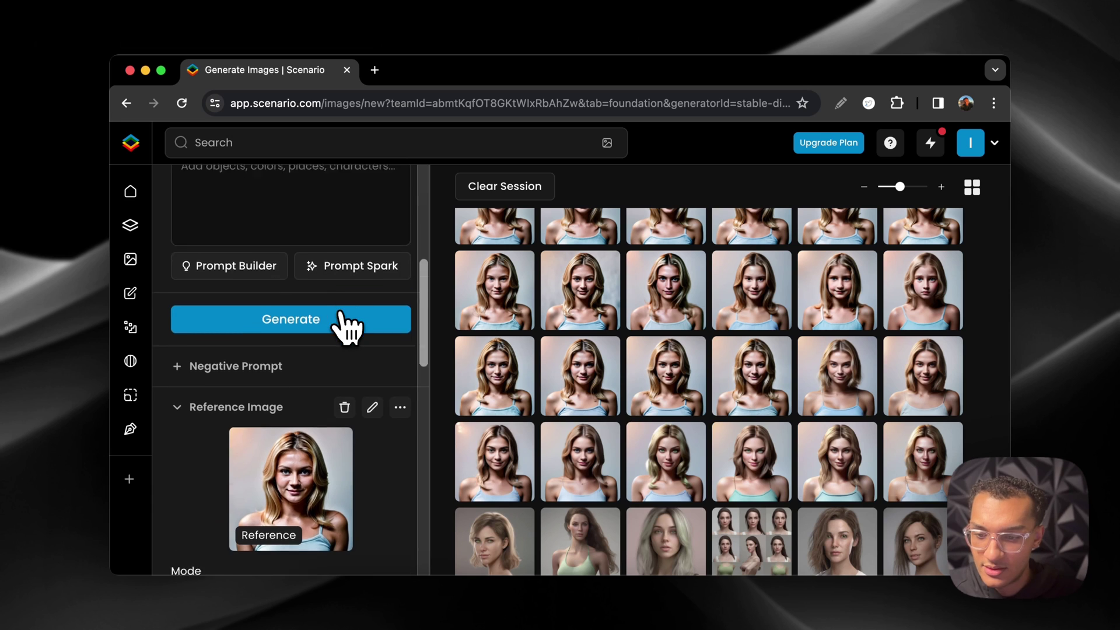
pyautogui.scroll(-7, 347, 329)
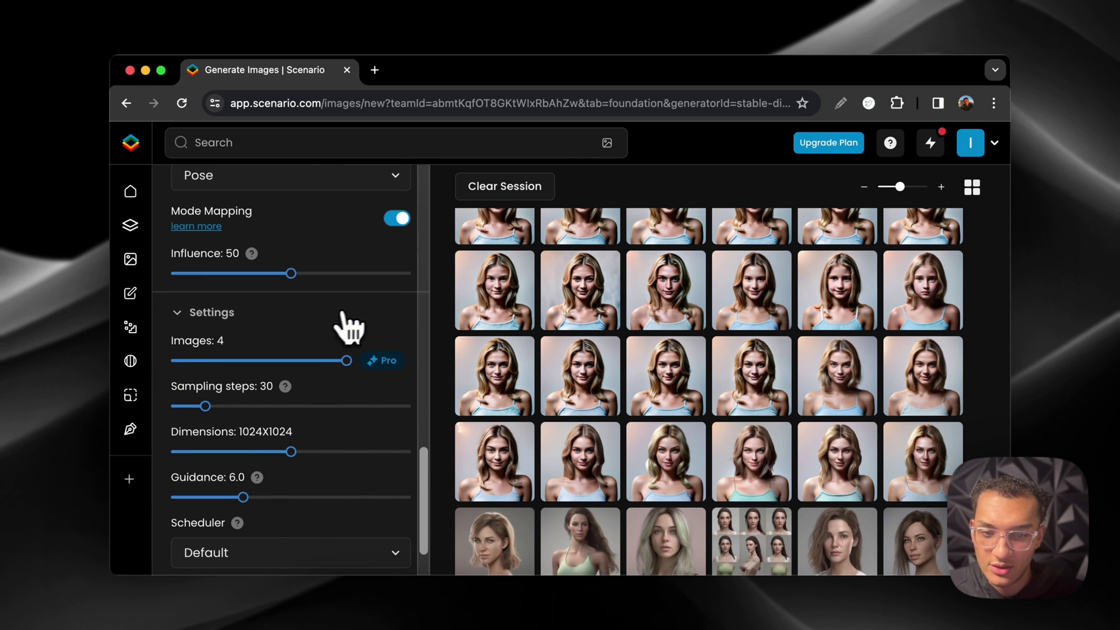
pyautogui.scroll(1, 513, 306)
pyautogui.scroll(12, 286, 321)
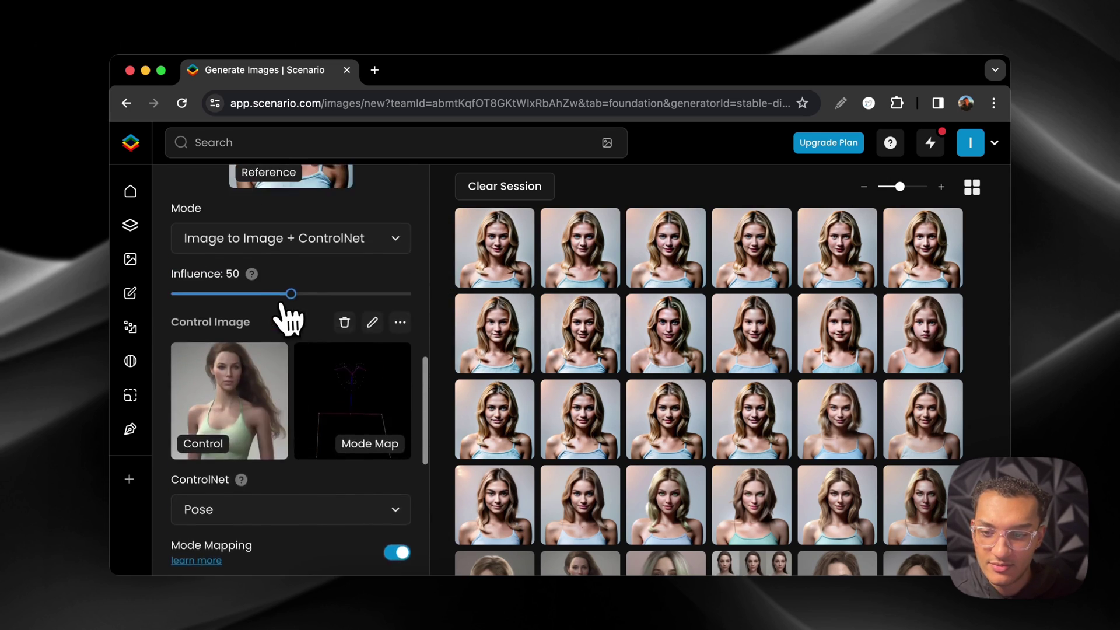
pyautogui.click(324, 443)
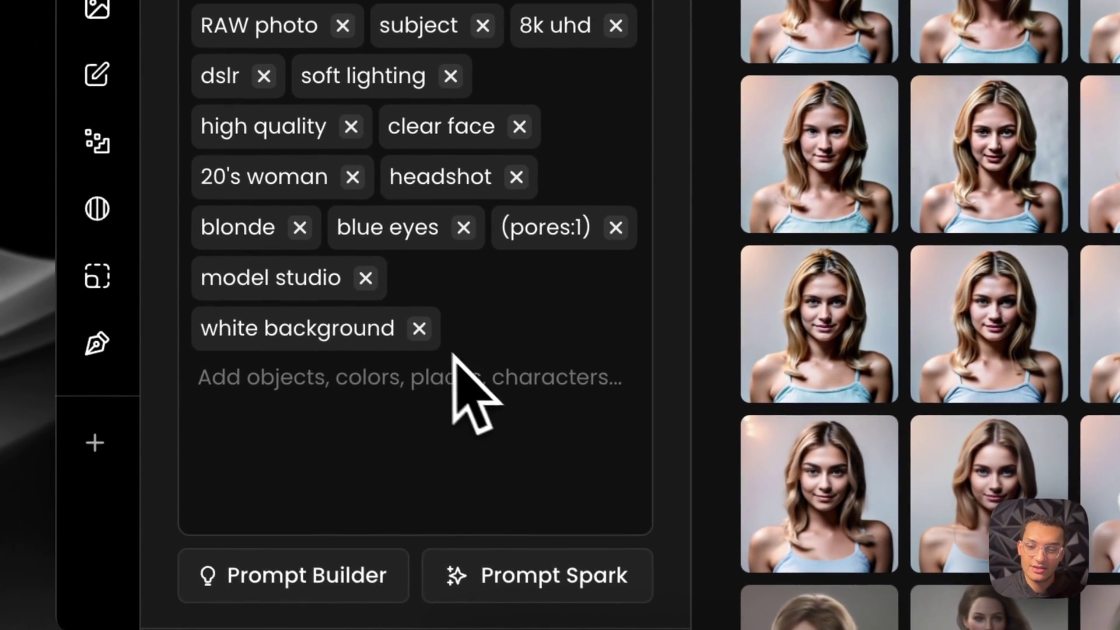
pyautogui.press('BackSpace')
# Switch the reference image mode to Reference Only, influence 25
pyautogui.scroll(-10, 396, 362)
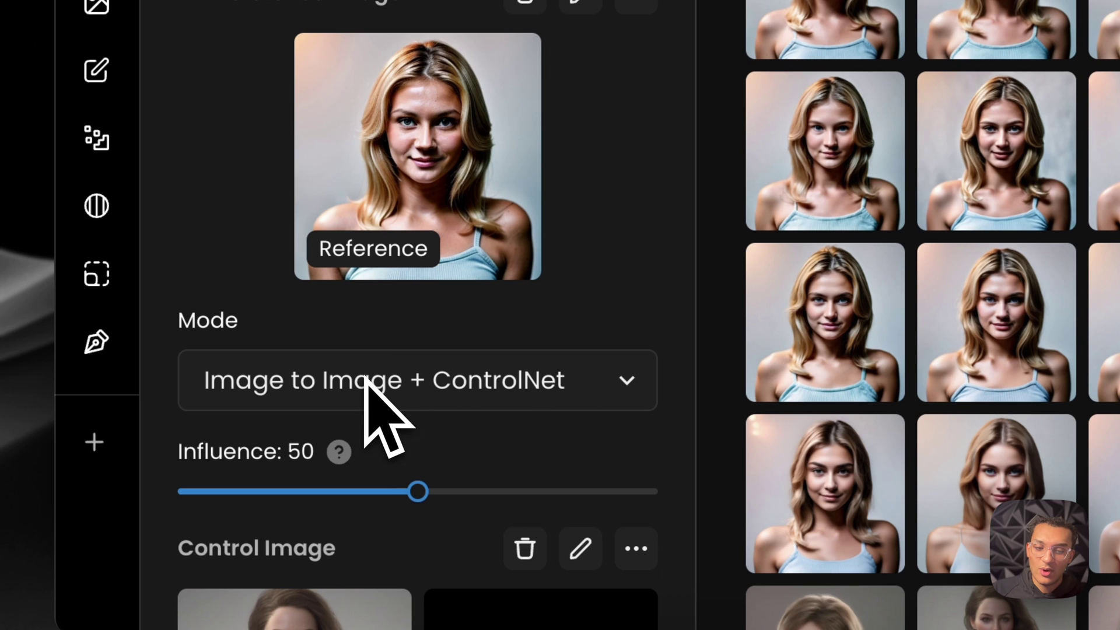
pyautogui.click(366, 381)
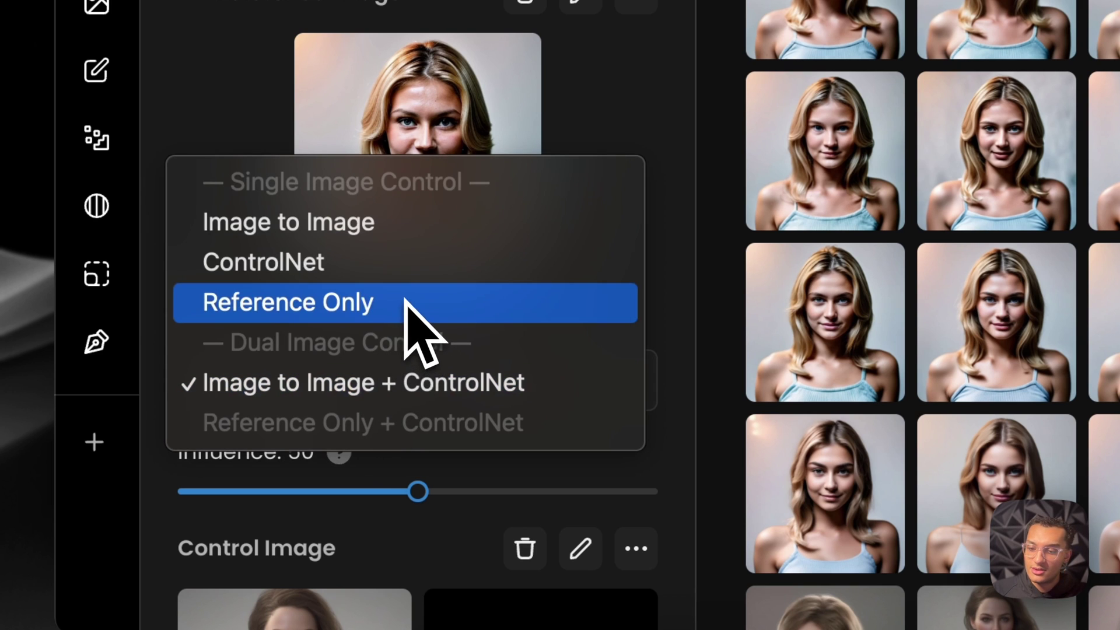
pyautogui.press('Escape')
pyautogui.scroll(-5, 405, 299)
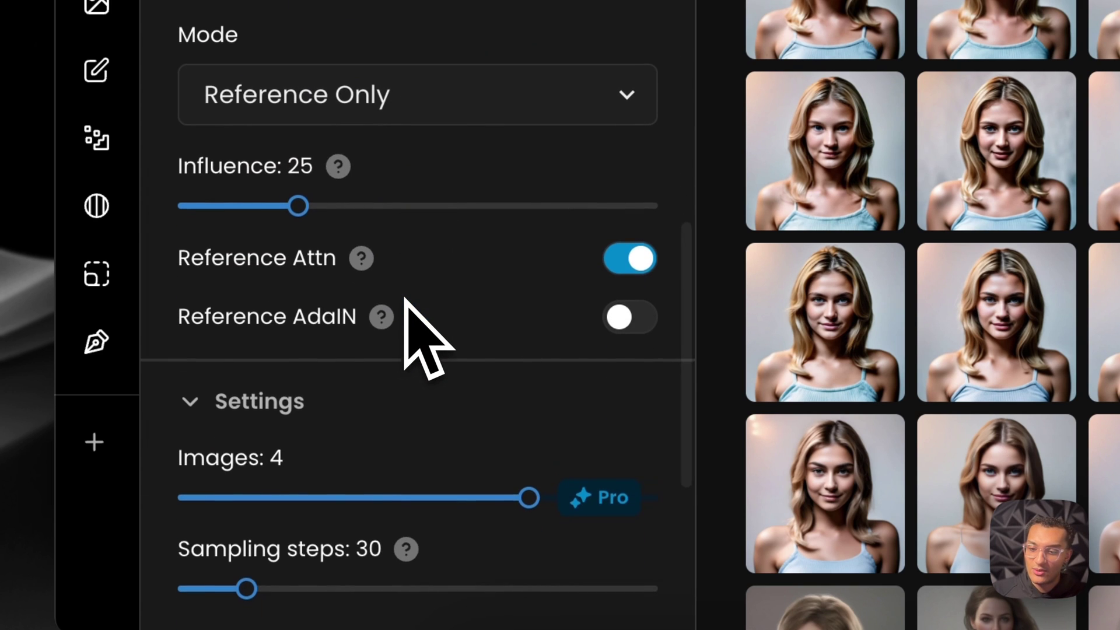
pyautogui.scroll(10, 405, 299)
pyautogui.scroll(5, 414, 318)
pyautogui.scroll(2, 400, 271)
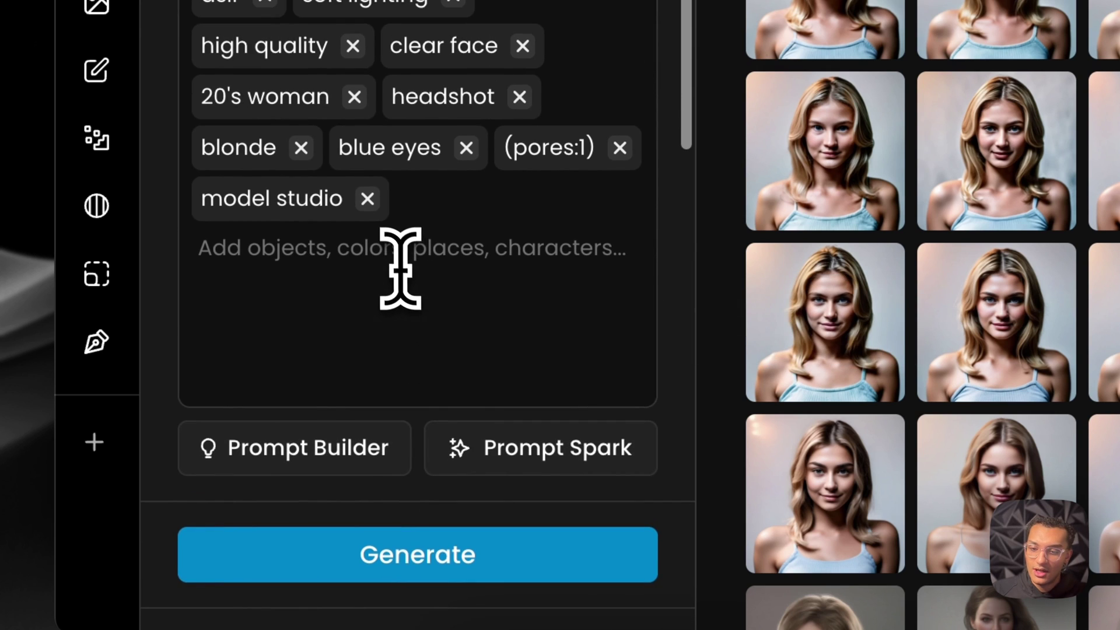
# Add 'ocean' as a new prompt tag
pyautogui.click(396, 255)
pyautogui.write('o')
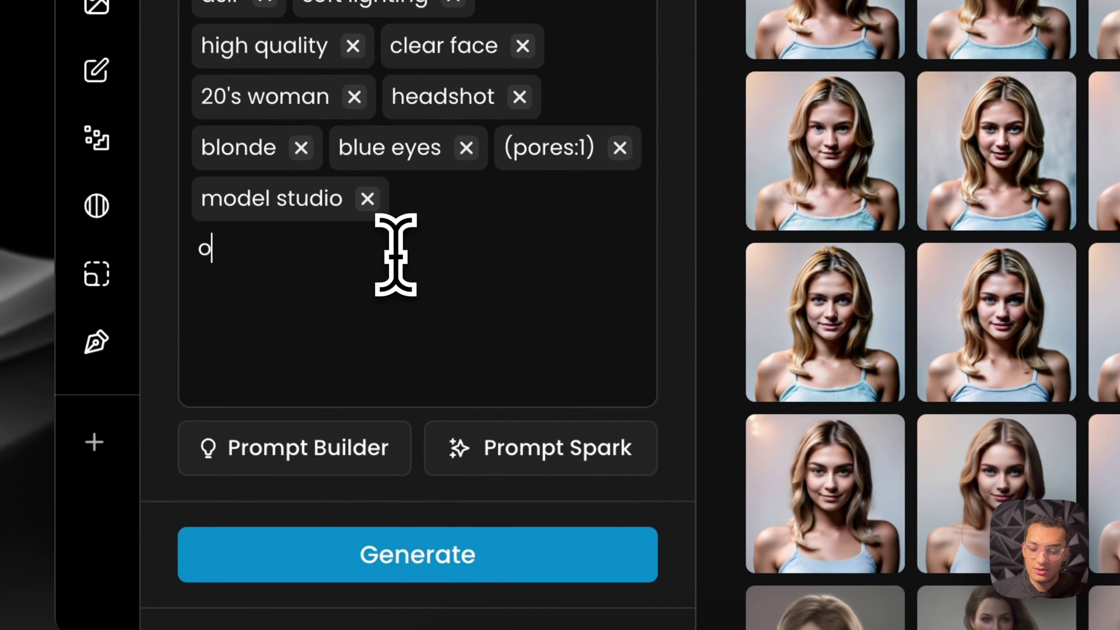
pyautogui.write('cean')
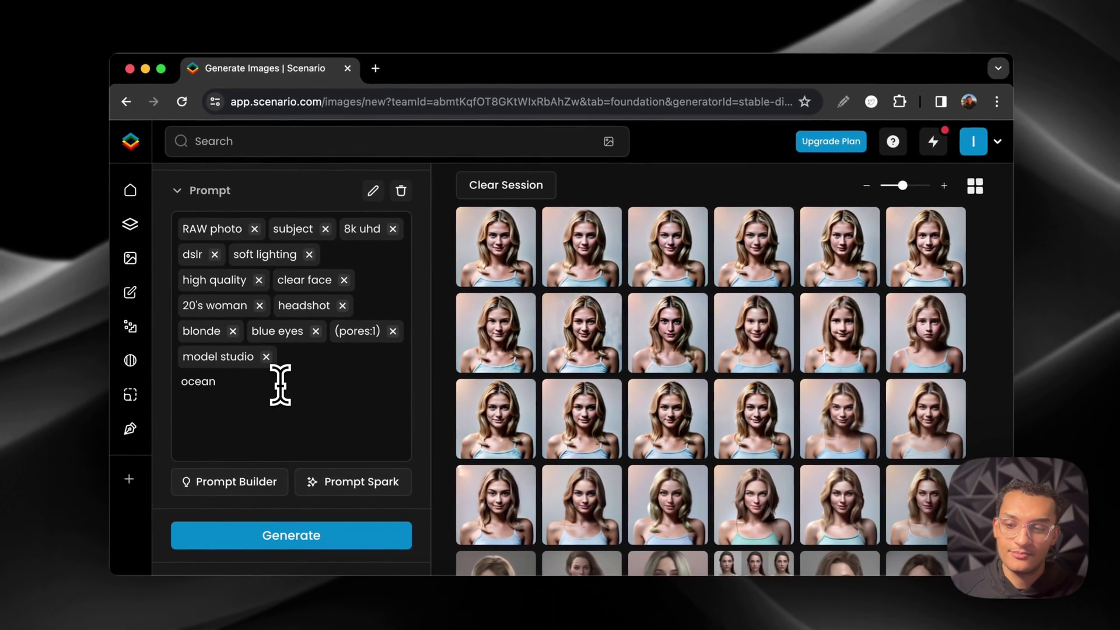
pyautogui.press('Return')
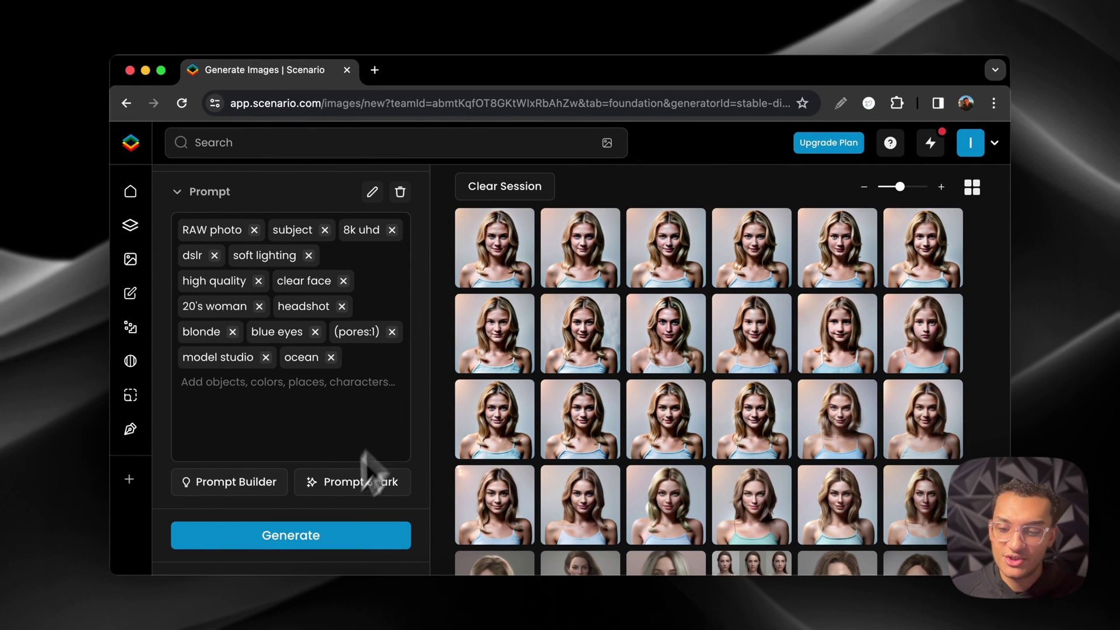
# Generate a new batch of seaside portraits and open the third one full size
pyautogui.click(301, 559)
pyautogui.scroll(-6, 342, 535)
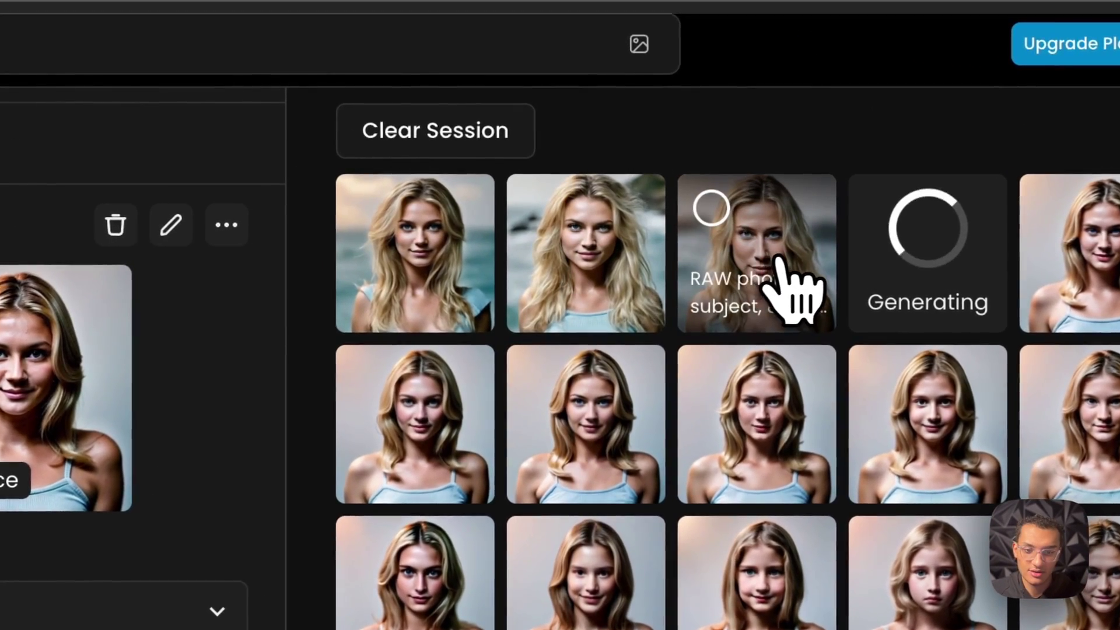
pyautogui.click(676, 260)
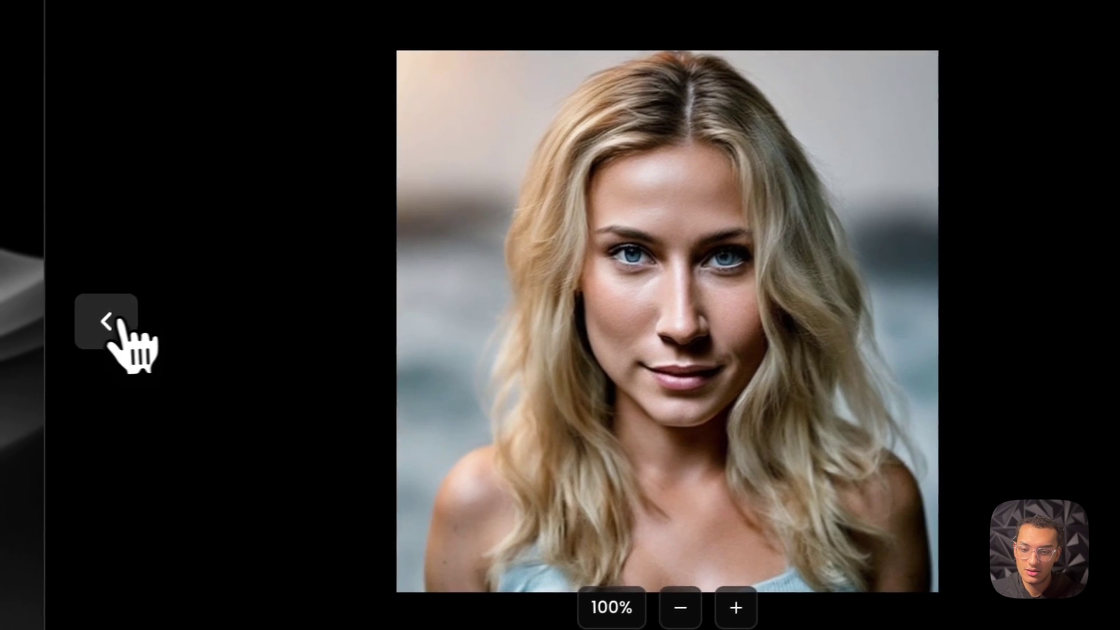
# Browse back through the previous beach portraits, then close the full-size viewer
pyautogui.click(36, 345)
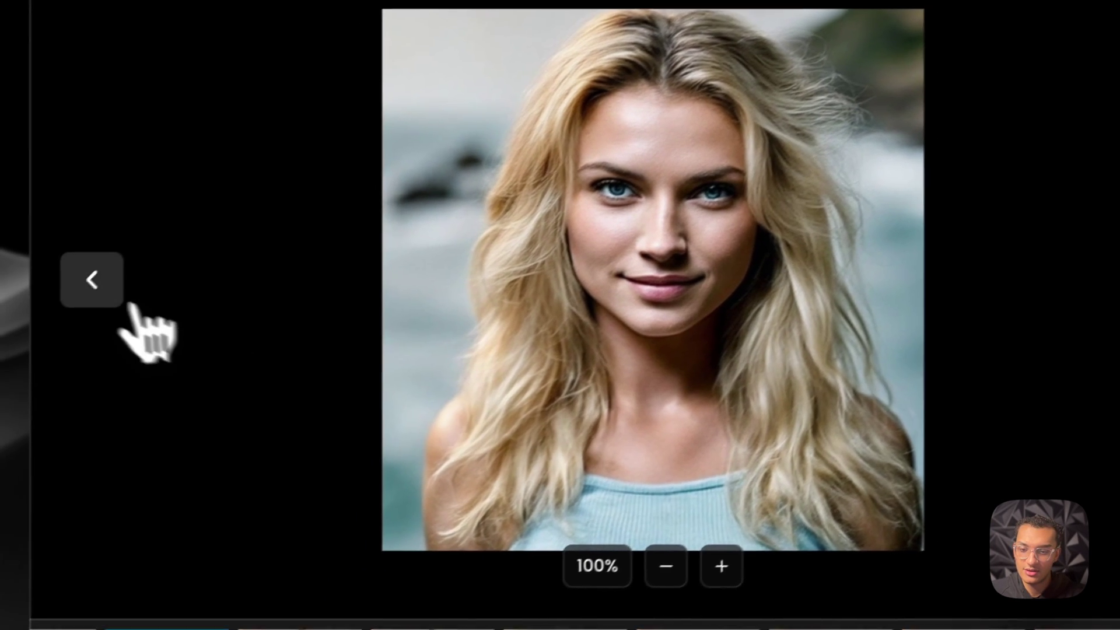
pyautogui.click(47, 316)
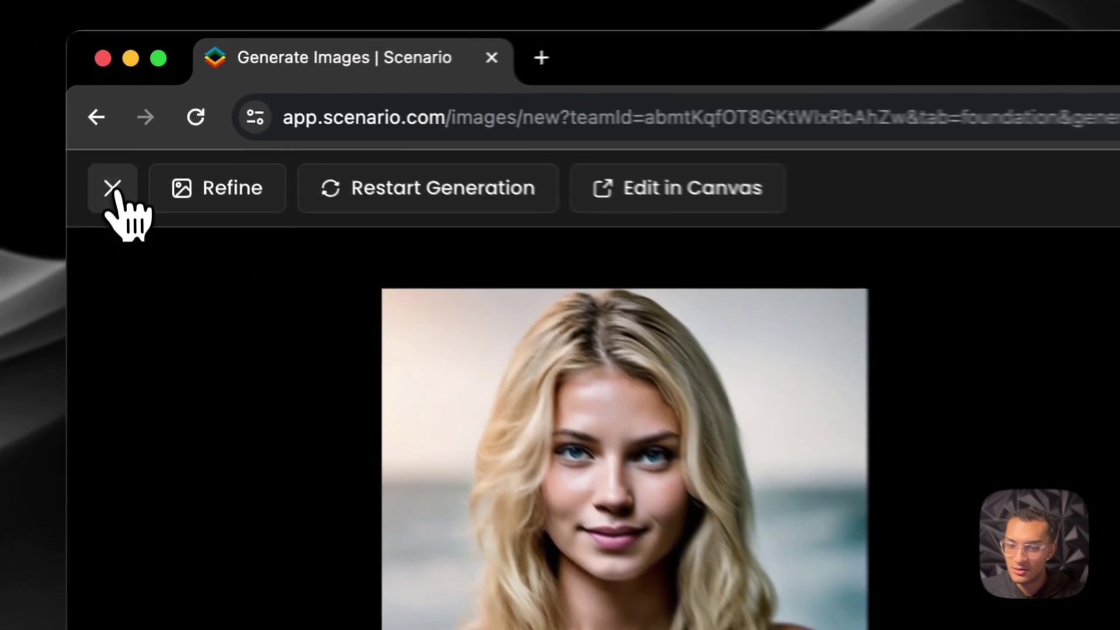
pyautogui.click(135, 142)
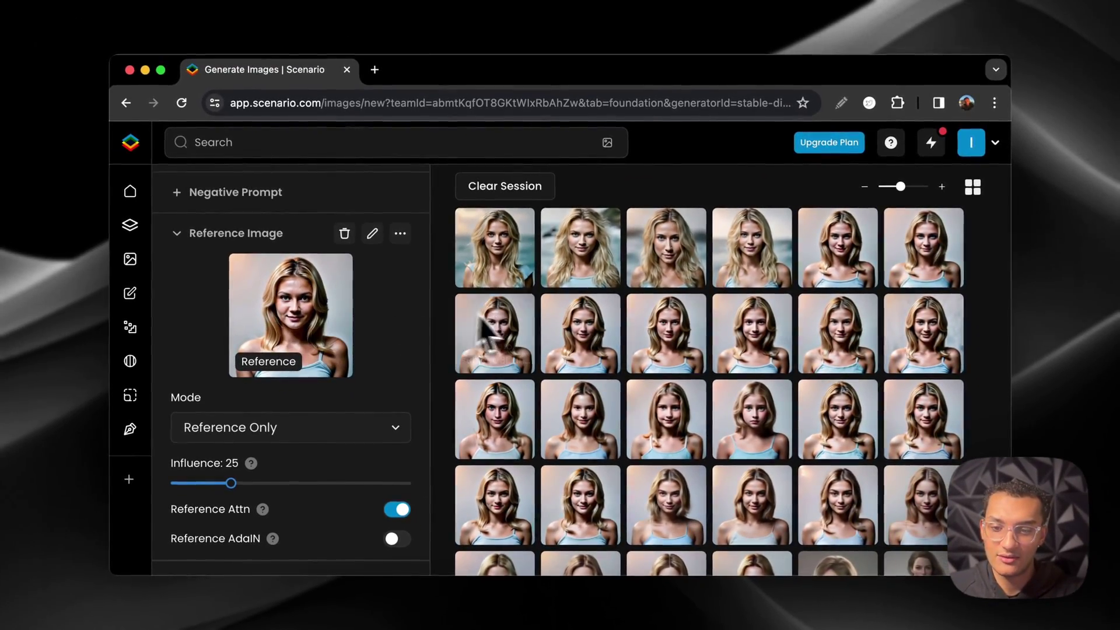
# Create a new model from the Models + button and open the SDXL LoRA training page
pyautogui.moveTo(158, 224)
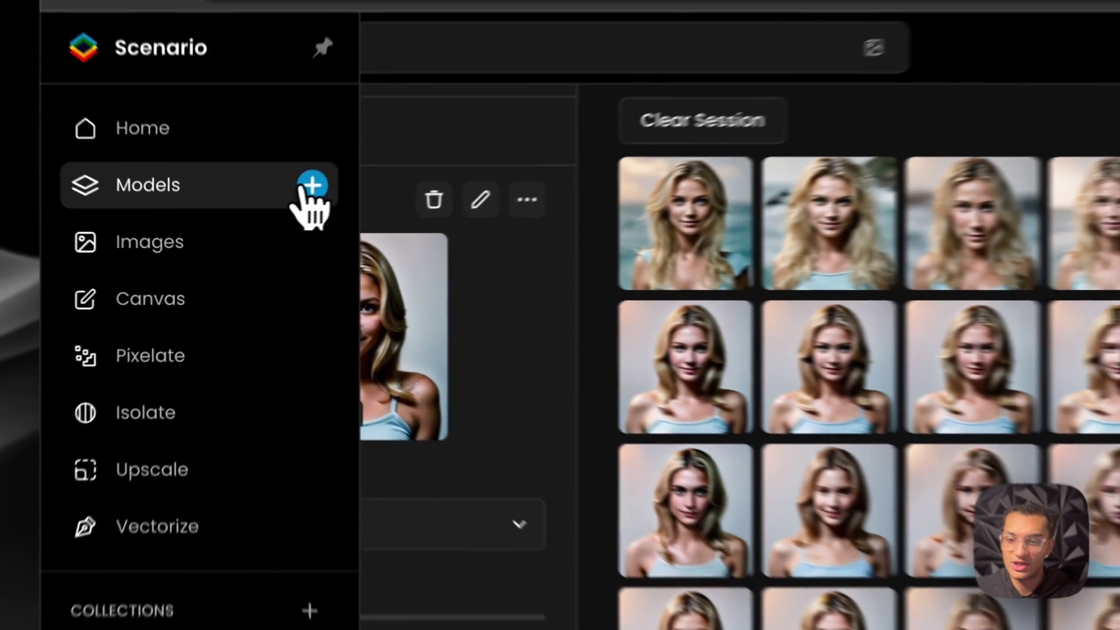
pyautogui.click(272, 224)
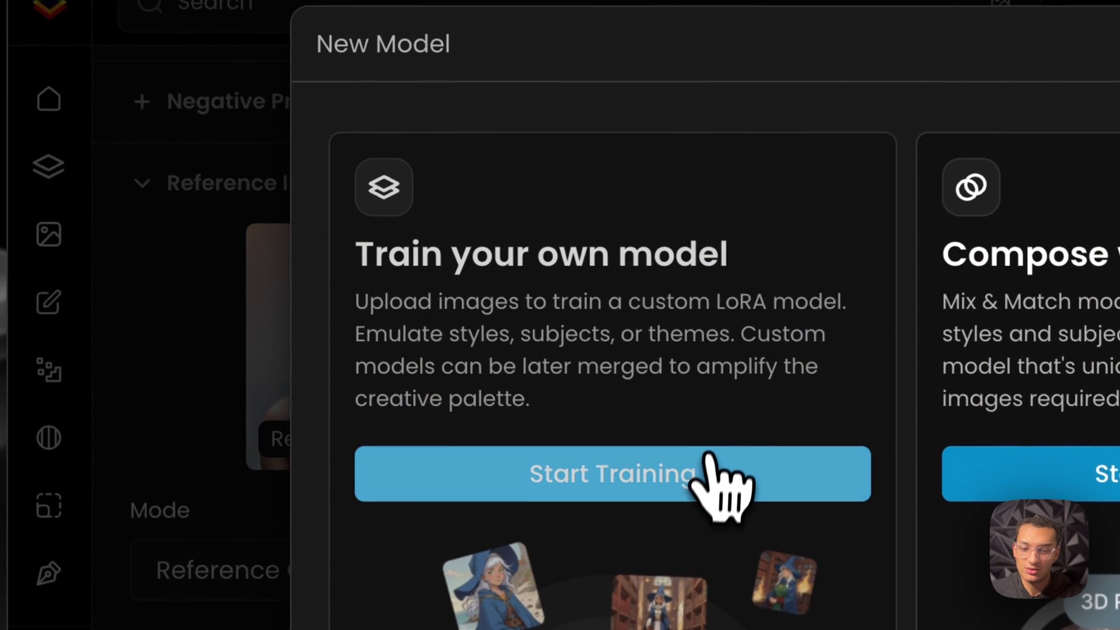
pyautogui.scroll(-2, 703, 476)
pyautogui.click(654, 408)
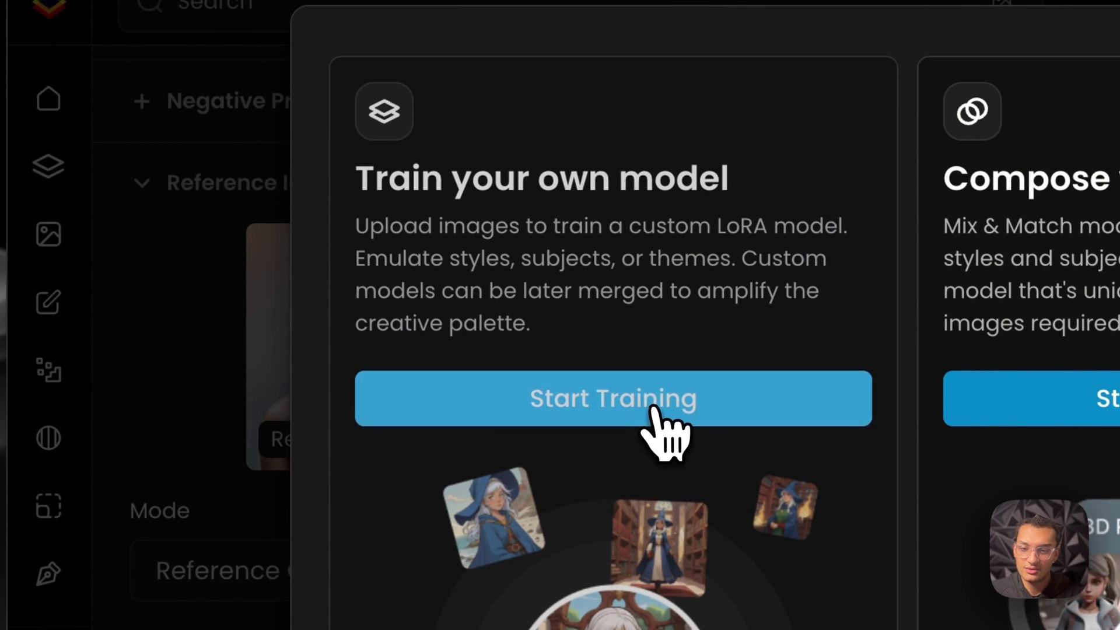
pyautogui.scroll(-2, 619, 368)
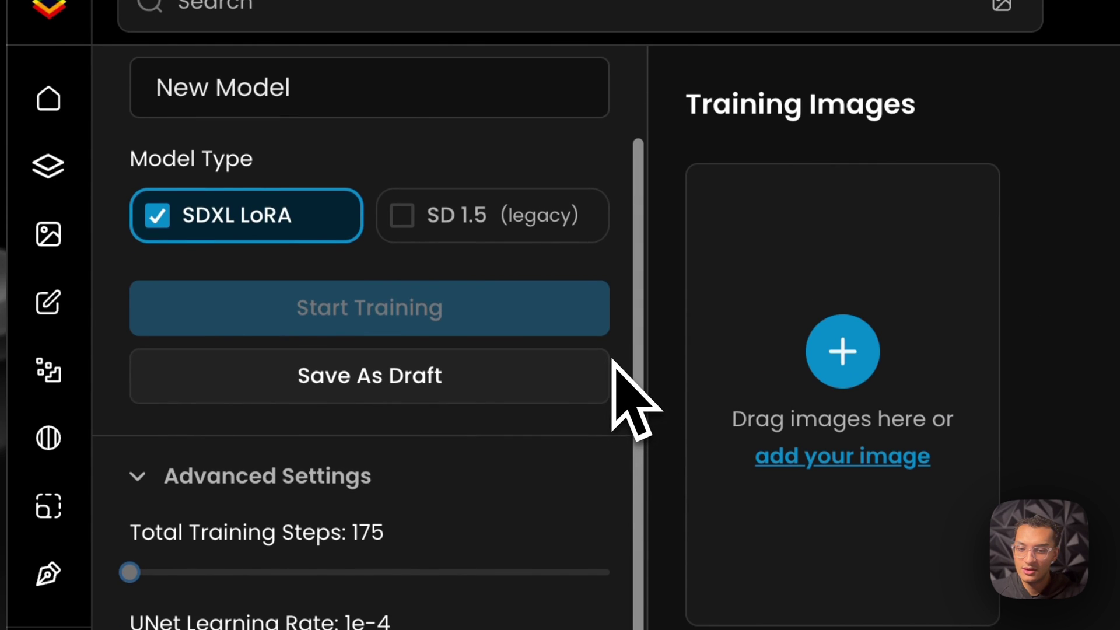
pyautogui.scroll(-1, 615, 380)
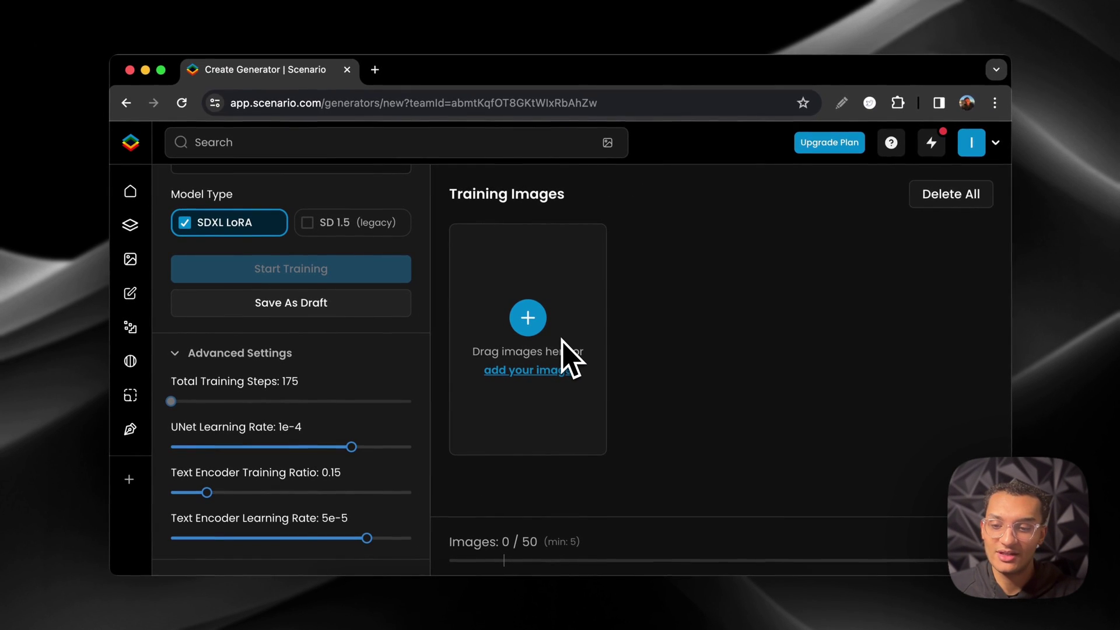
pyautogui.scroll(3, 385, 379)
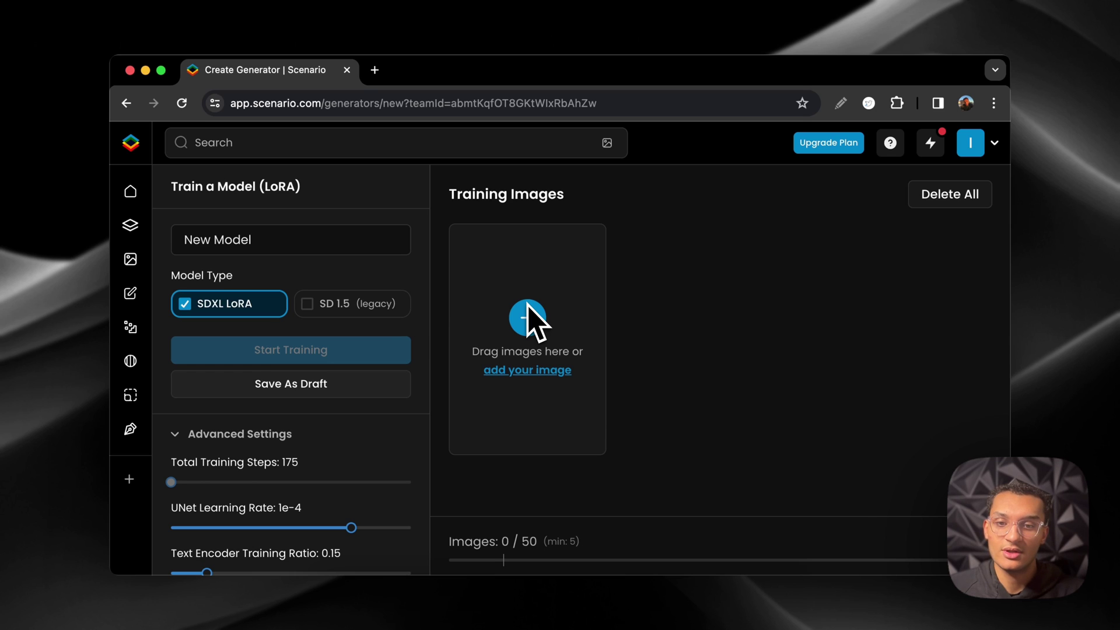
# Upload and crop image-261.png as a training image, then start training the YouTube SDXL LoRA on five images
pyautogui.click(547, 344)
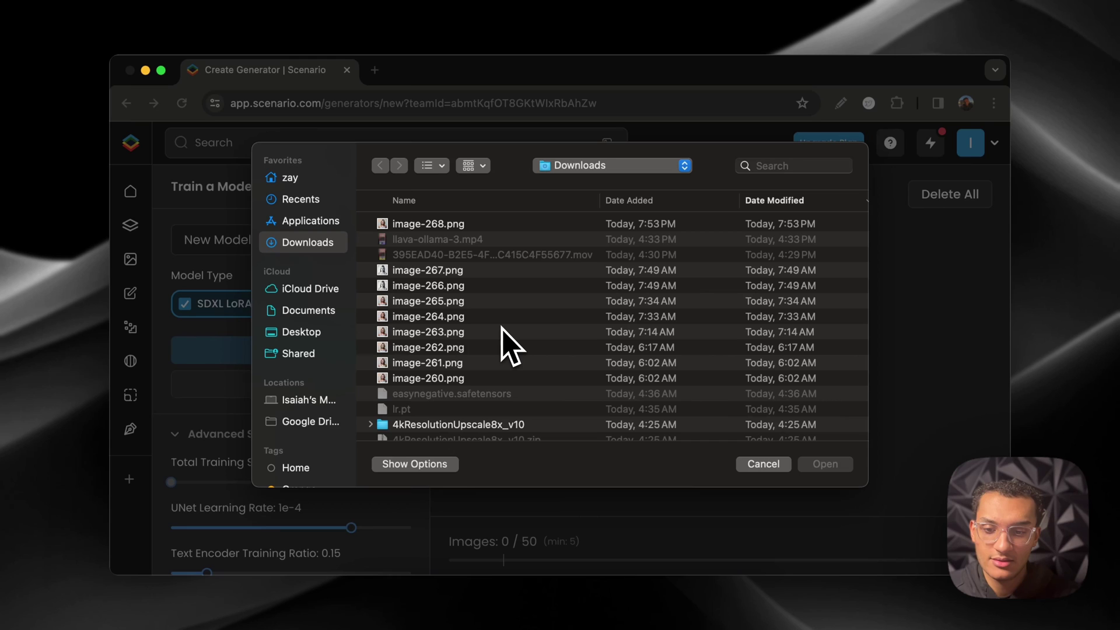
pyautogui.scroll(-2, 507, 344)
pyautogui.click(474, 335)
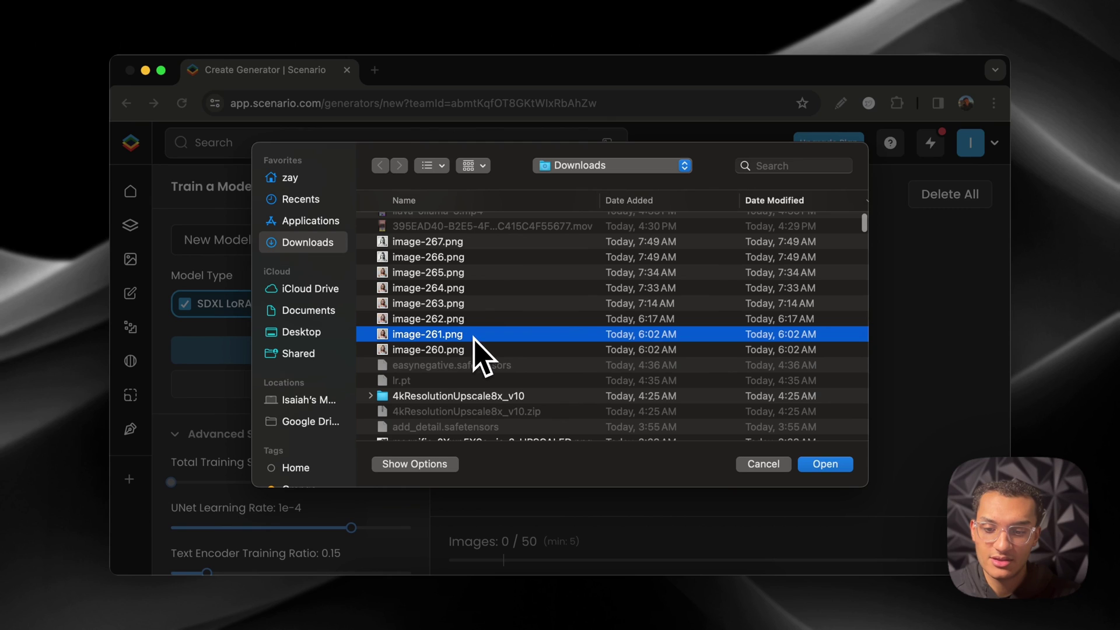
pyautogui.click(816, 460)
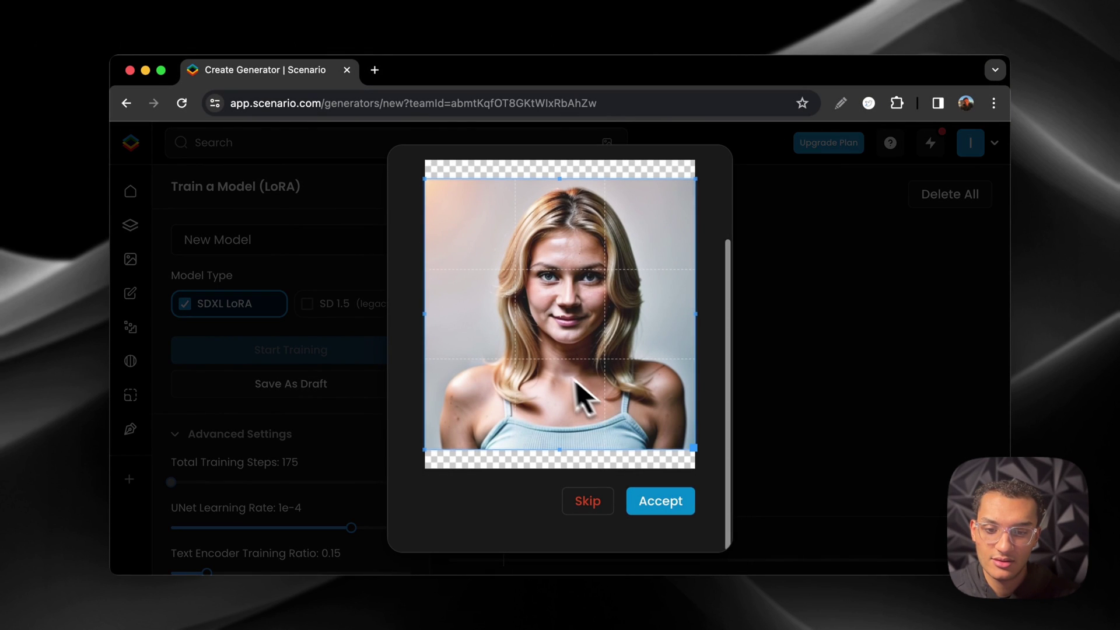
pyautogui.click(671, 502)
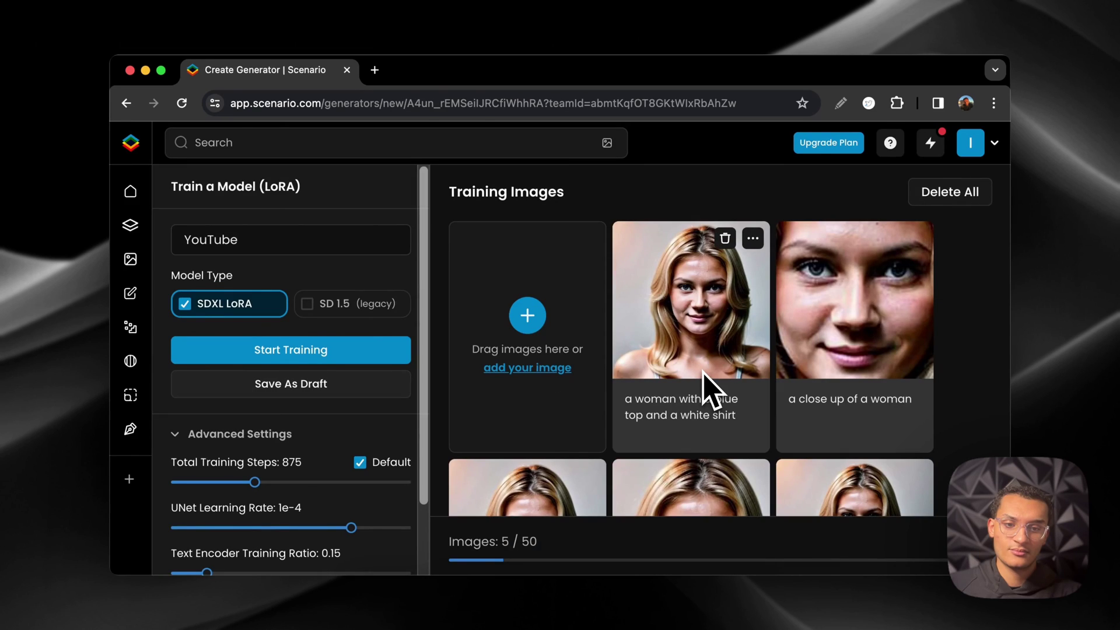
pyautogui.scroll(-3, 703, 385)
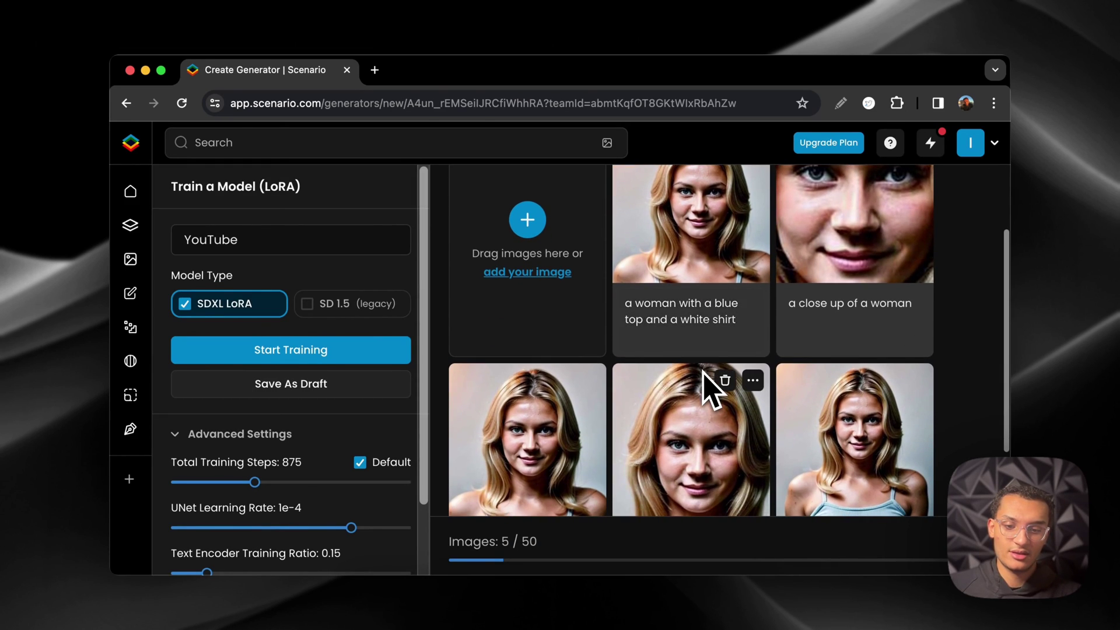
pyautogui.scroll(3, 795, 430)
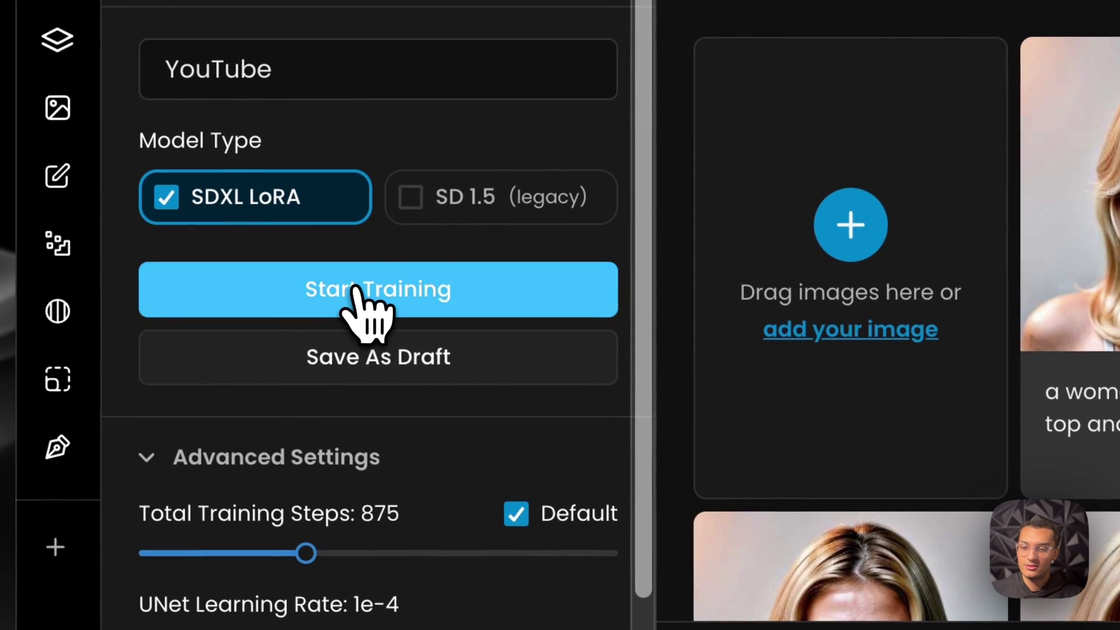
pyautogui.click(280, 351)
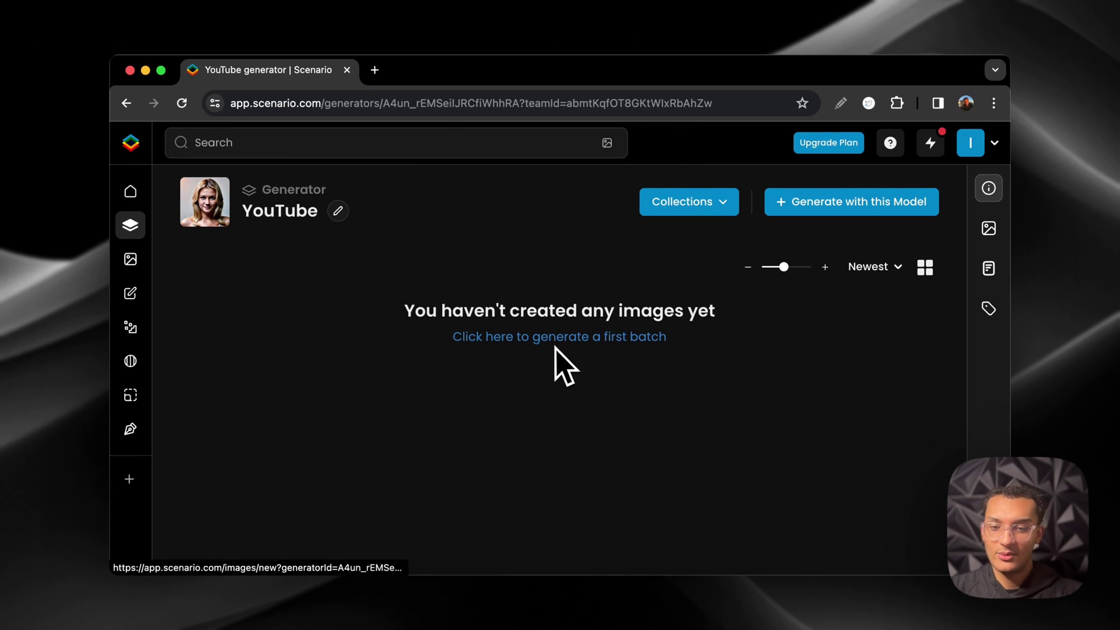
# Start the YouTube model's first batch with prompt 'A woman on the beach' plus RAW photo, blonde, blue eyes, 20's tags
pyautogui.click(556, 349)
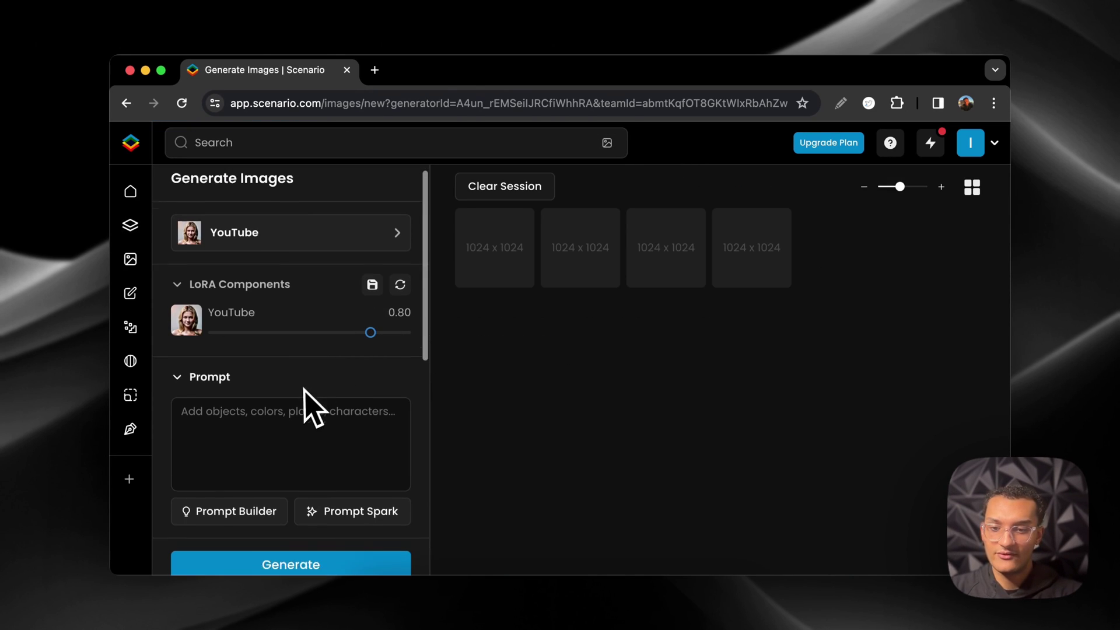
pyautogui.scroll(-1, 309, 409)
pyautogui.scroll(-1, 285, 321)
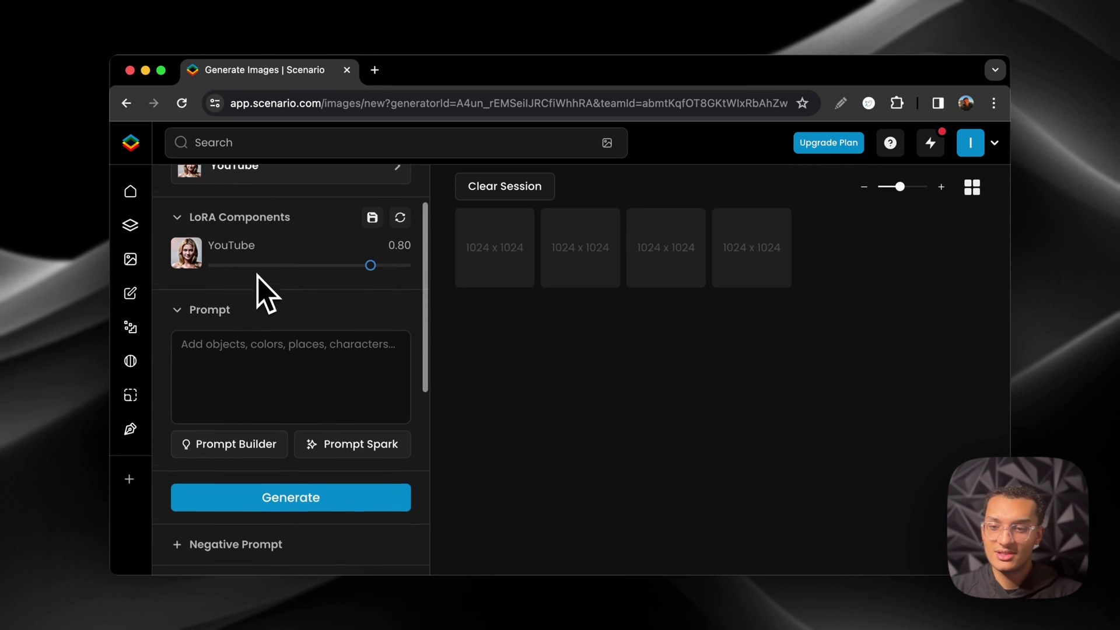
pyautogui.scroll(-1, 274, 286)
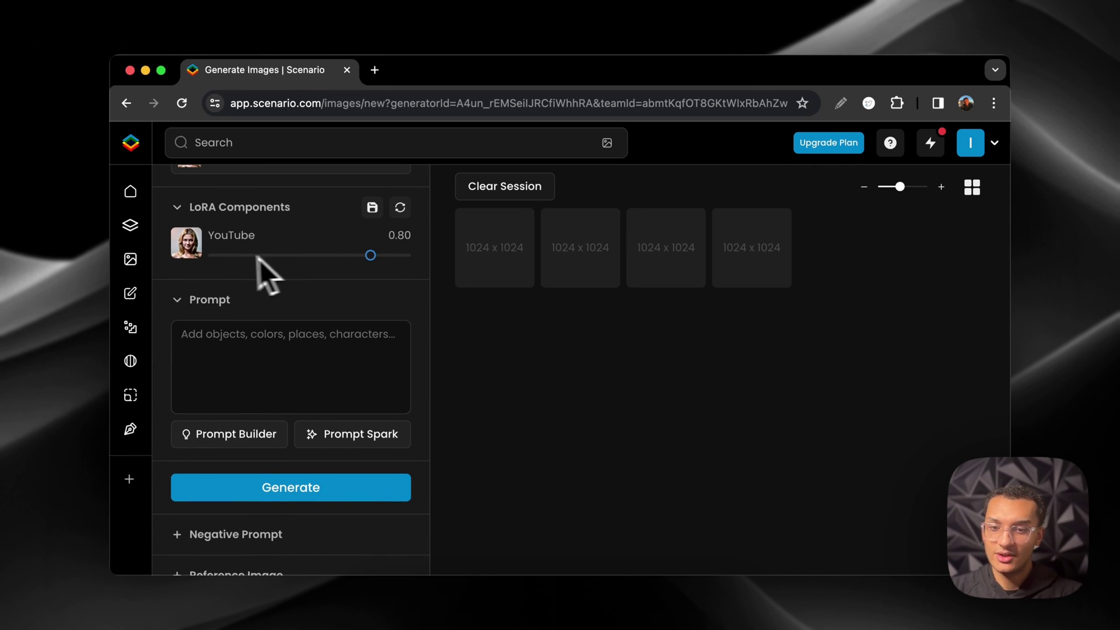
pyautogui.scroll(-1, 344, 327)
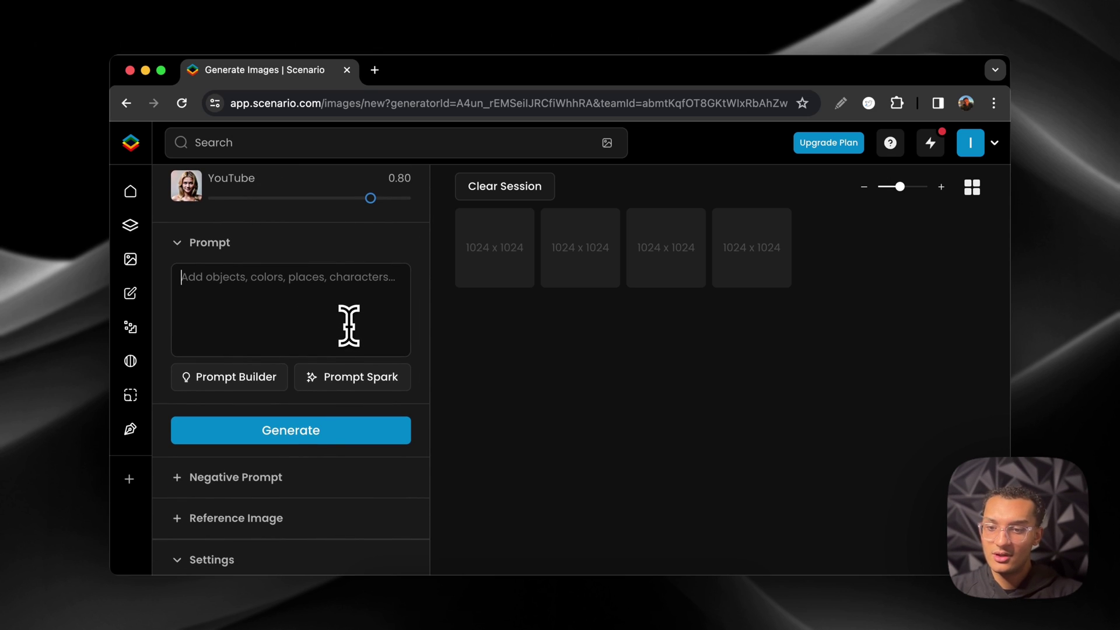
pyautogui.scroll(2, 349, 325)
pyautogui.scroll(-1, 349, 325)
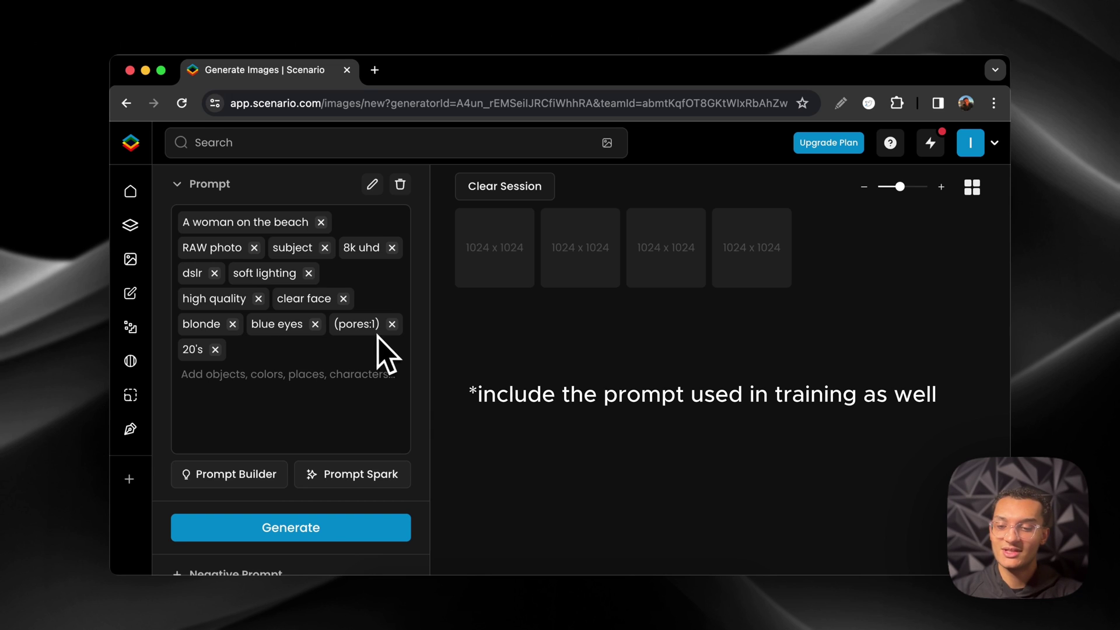
pyautogui.scroll(-1, 205, 386)
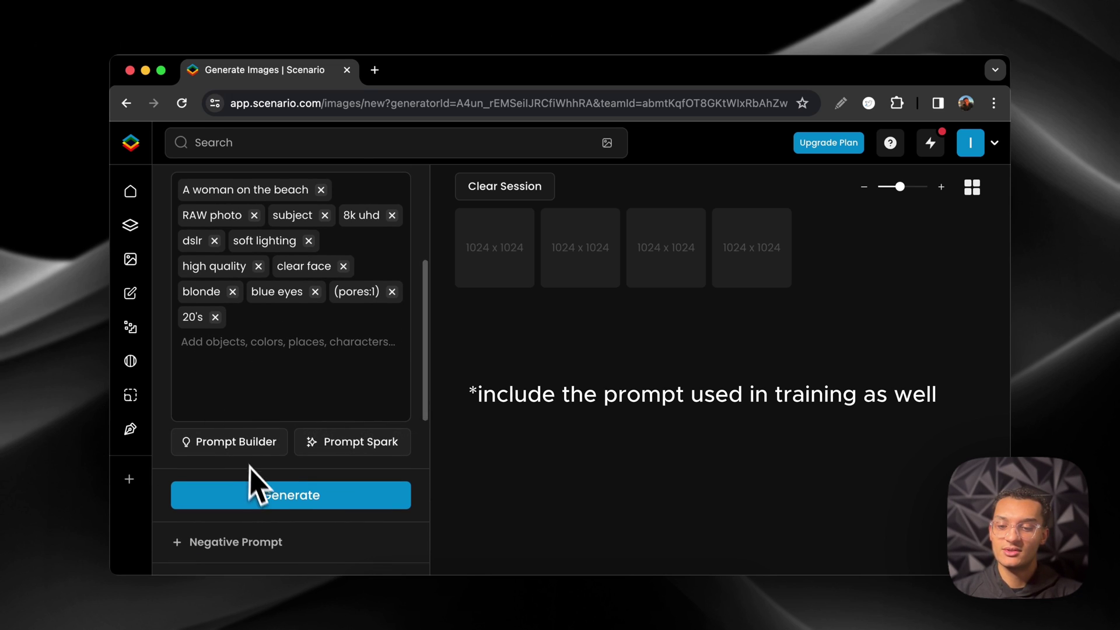
pyautogui.scroll(-7, 250, 465)
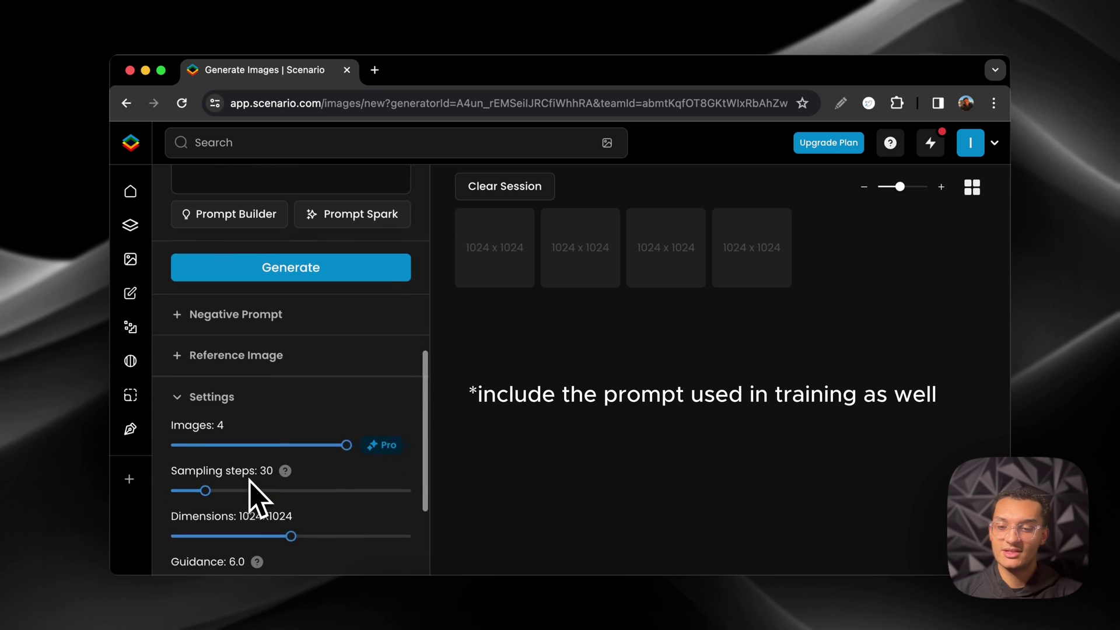
pyautogui.scroll(4, 250, 478)
pyautogui.scroll(-4, 250, 478)
pyautogui.moveTo(249, 480)
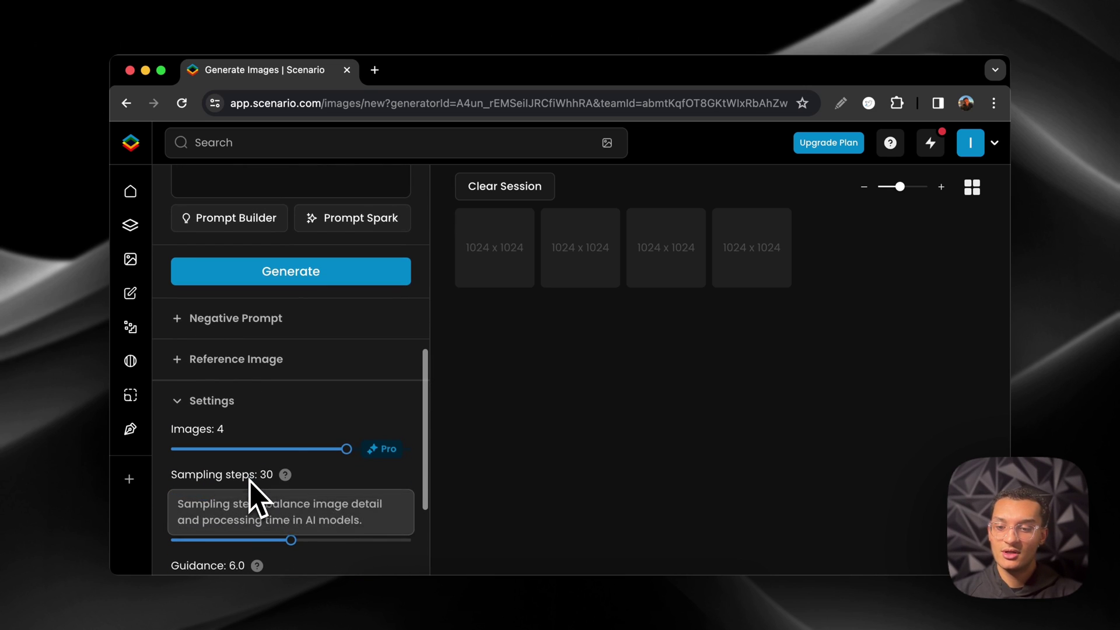
pyautogui.scroll(-5, 249, 484)
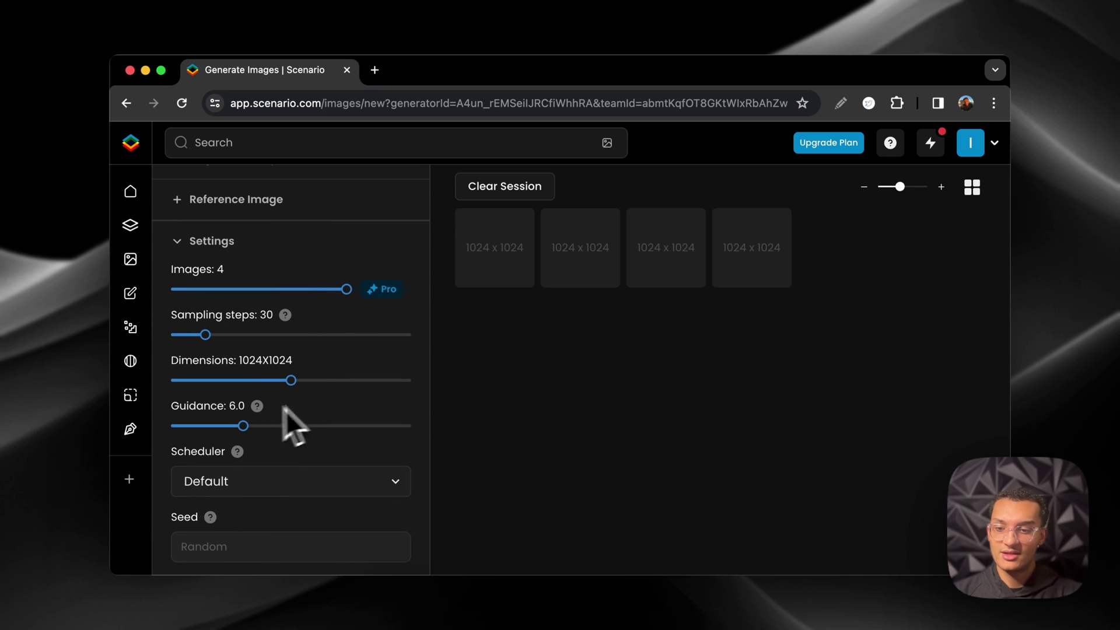
pyautogui.scroll(9, 325, 305)
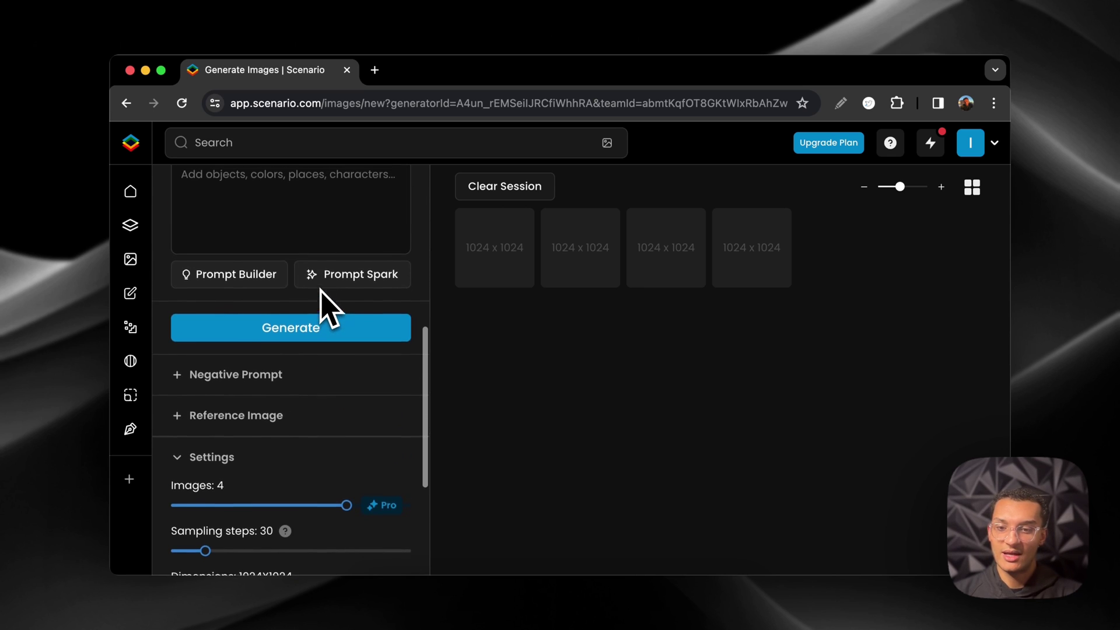
# Generate four images from the beach prompt with the YouTube model
pyautogui.click(300, 403)
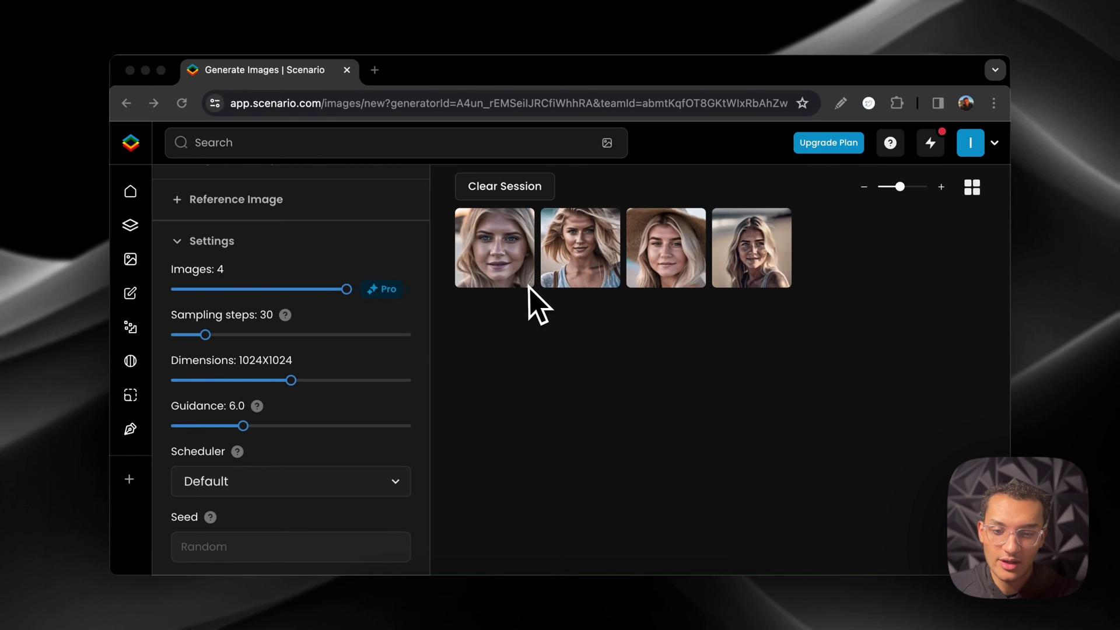
pyautogui.scroll(10, 353, 321)
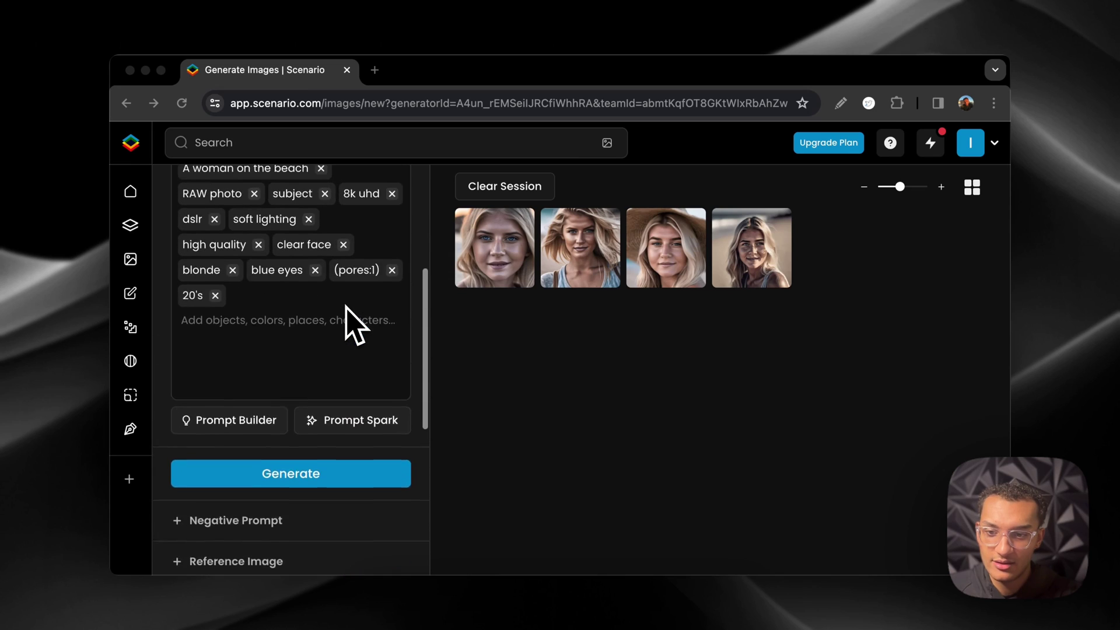
pyautogui.scroll(-3, 355, 323)
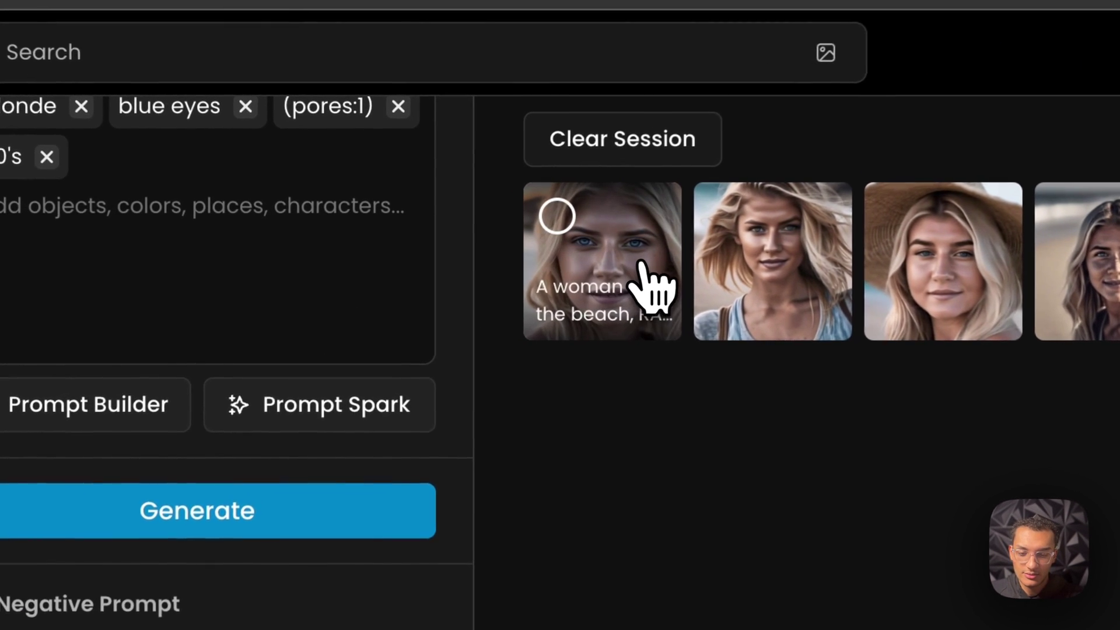
# View the generated portraits at full size, moving forward and back through them
pyautogui.click(528, 256)
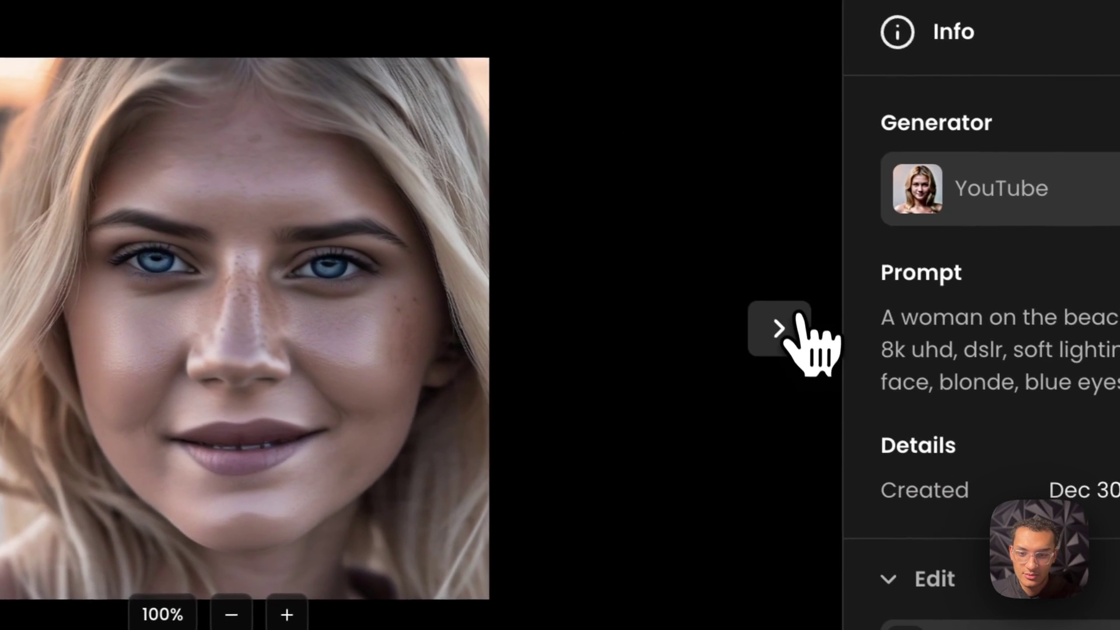
pyautogui.click(849, 354)
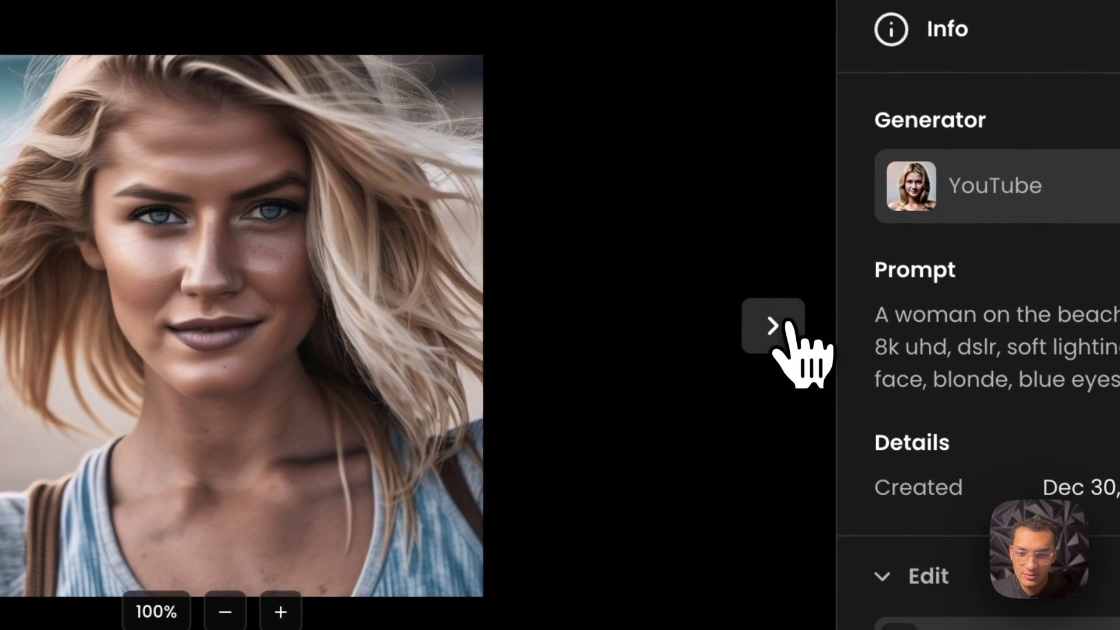
pyautogui.click(849, 354)
pyautogui.click(788, 325)
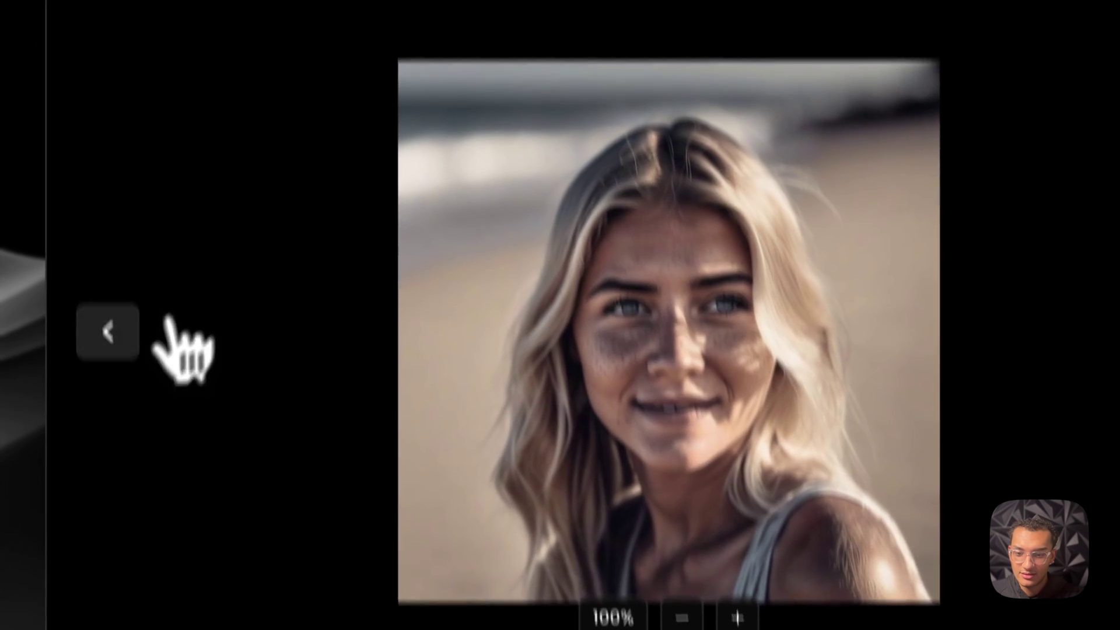
pyautogui.click(119, 459)
pyautogui.click(121, 469)
pyautogui.click(120, 467)
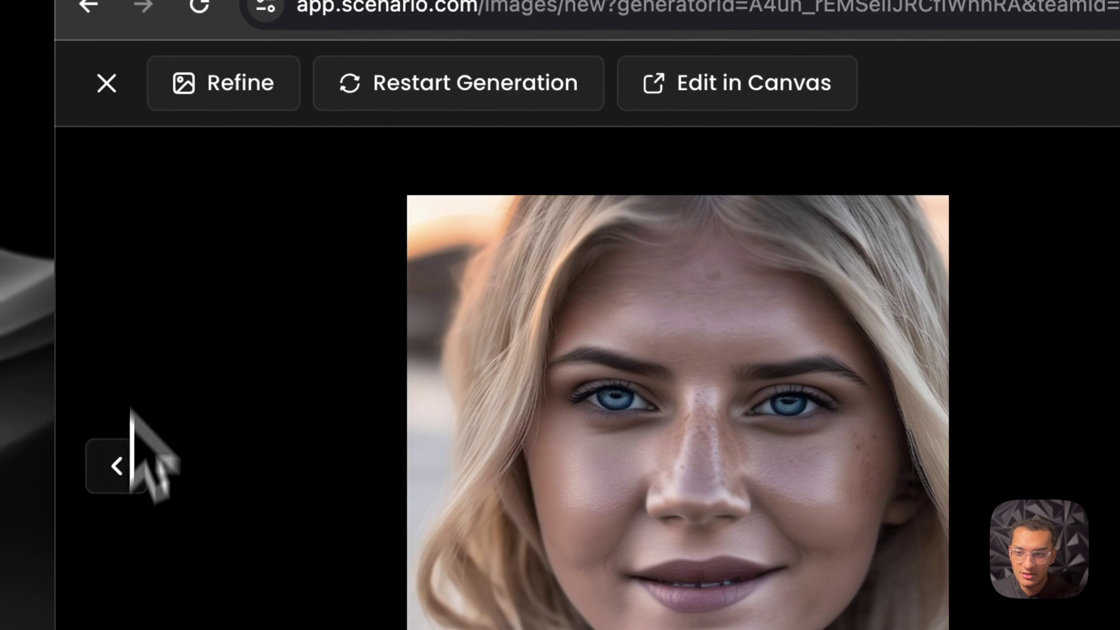
# Close the viewer and delete every prompt tag except 'A woman on the beach'
pyautogui.click(107, 81)
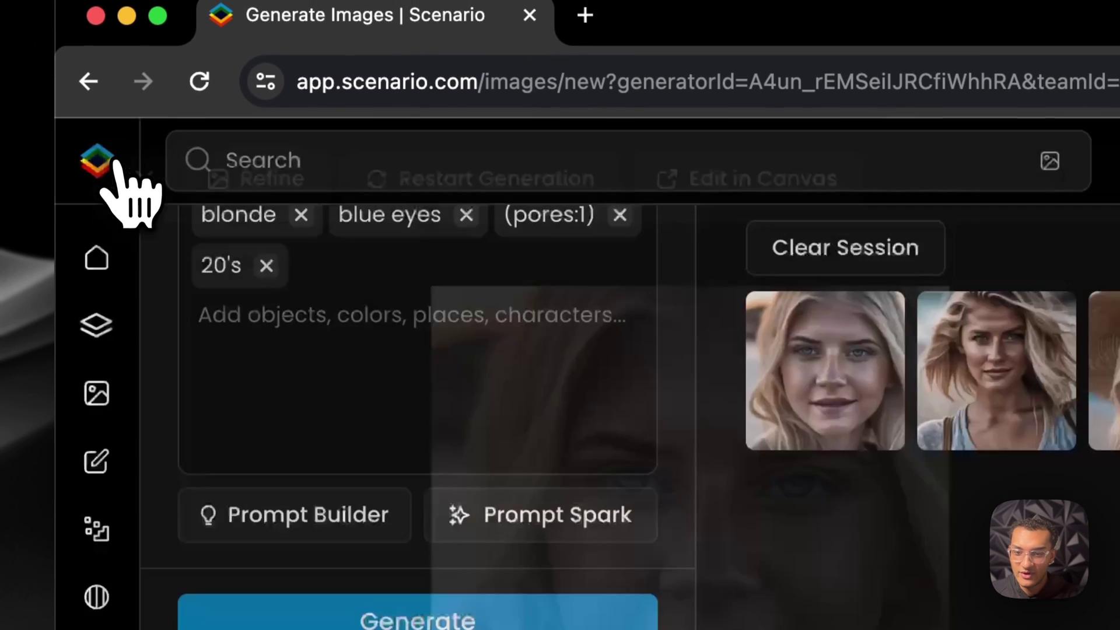
pyautogui.scroll(5, 388, 375)
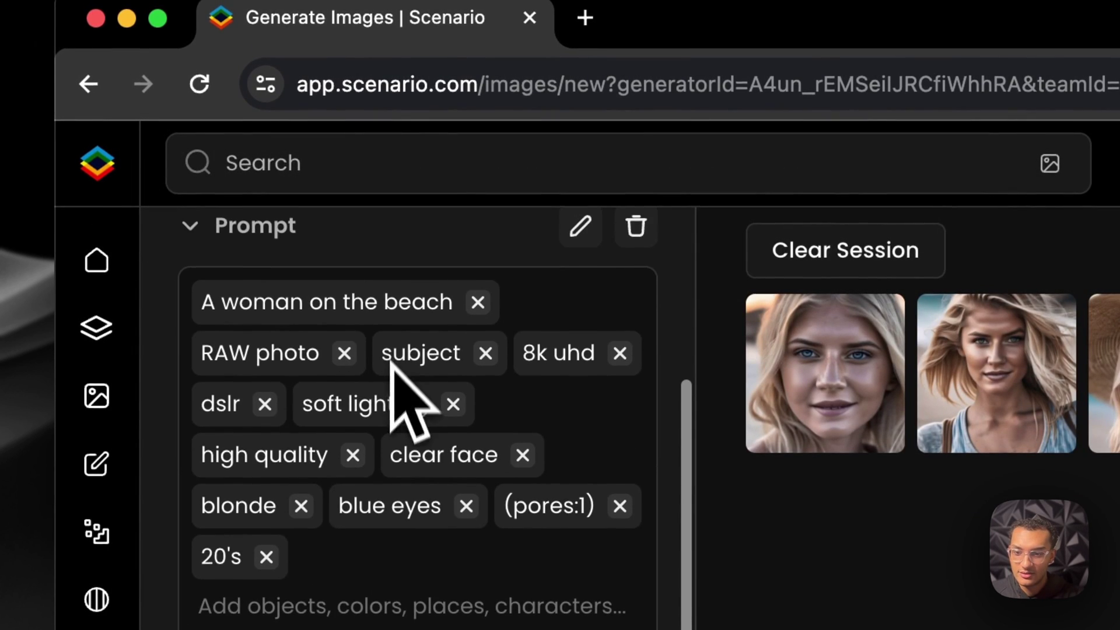
pyautogui.click(266, 418)
pyautogui.click(301, 366)
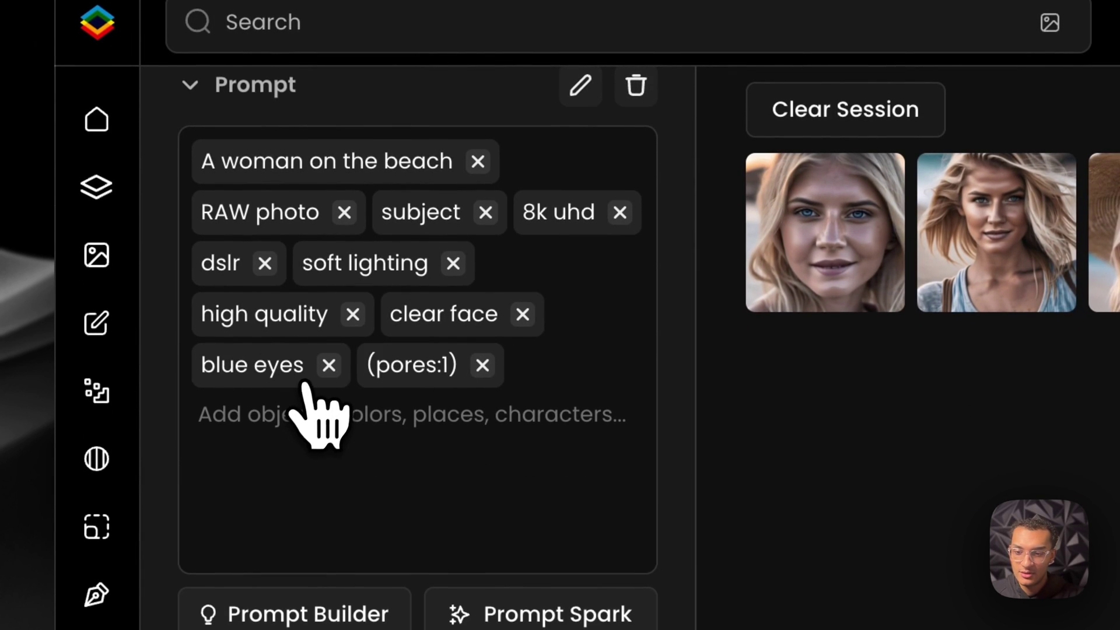
pyautogui.click(327, 367)
pyautogui.click(318, 366)
pyautogui.click(352, 314)
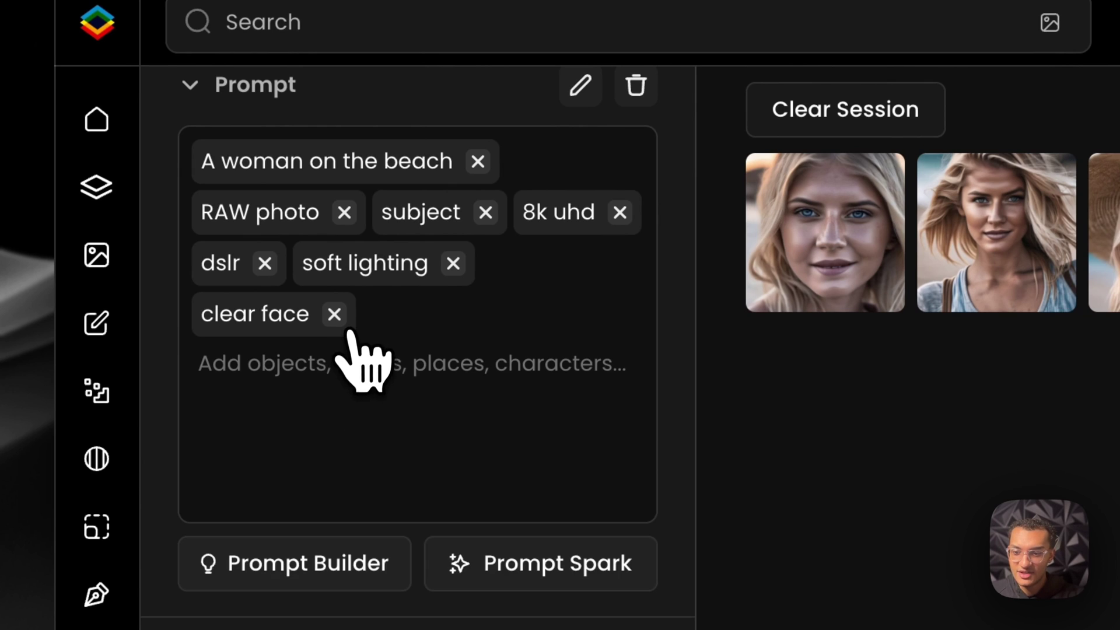
pyautogui.click(264, 263)
pyautogui.click(344, 212)
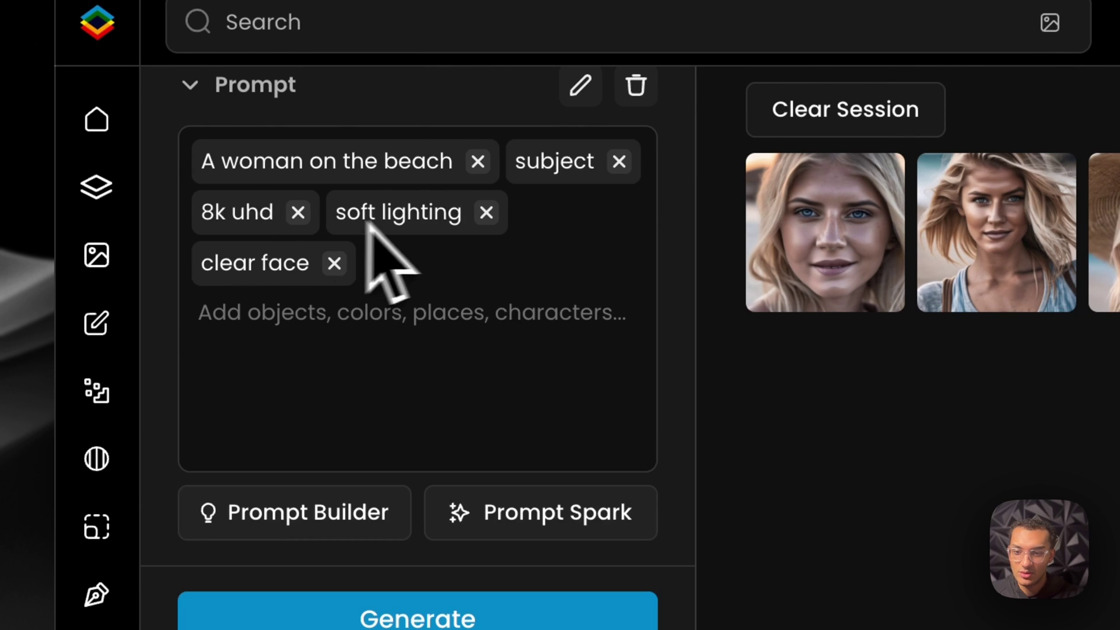
pyautogui.click(618, 160)
pyautogui.click(612, 161)
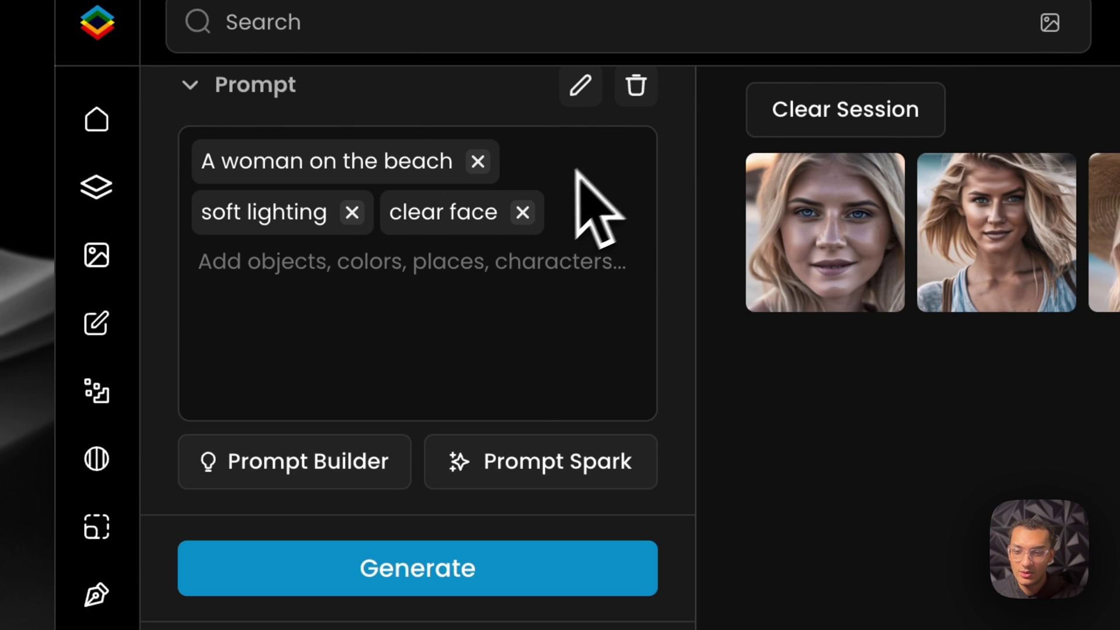
pyautogui.click(523, 212)
pyautogui.click(352, 213)
# Raise the YouTube LoRA strength with its slider
pyautogui.scroll(5, 356, 233)
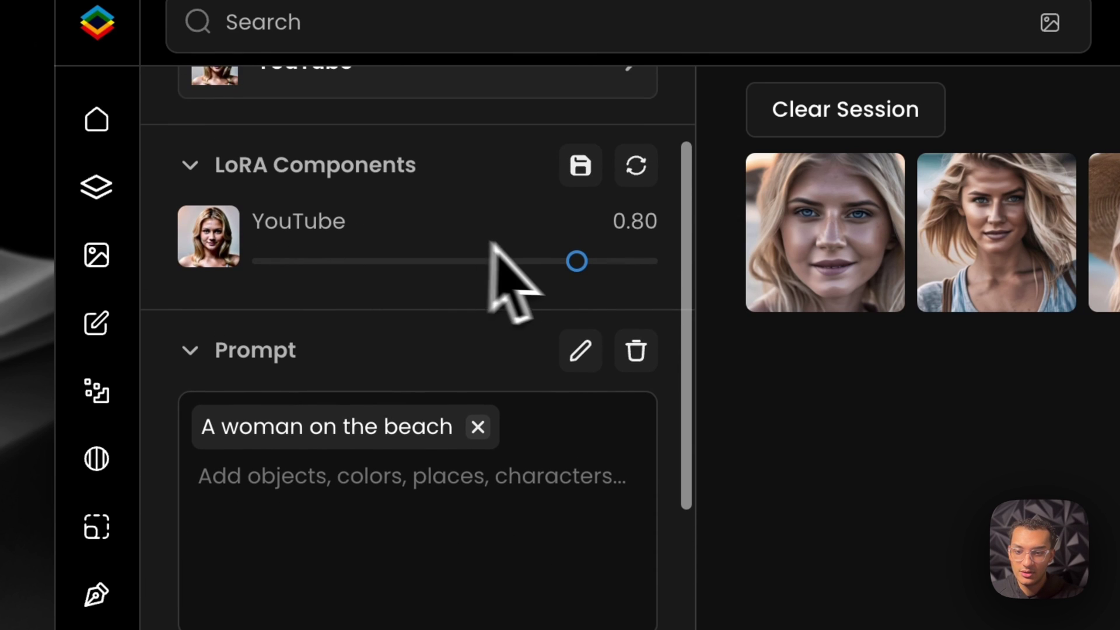
pyautogui.moveTo(583, 257); pyautogui.dragTo(712, 258)
pyautogui.scroll(-5, 545, 325)
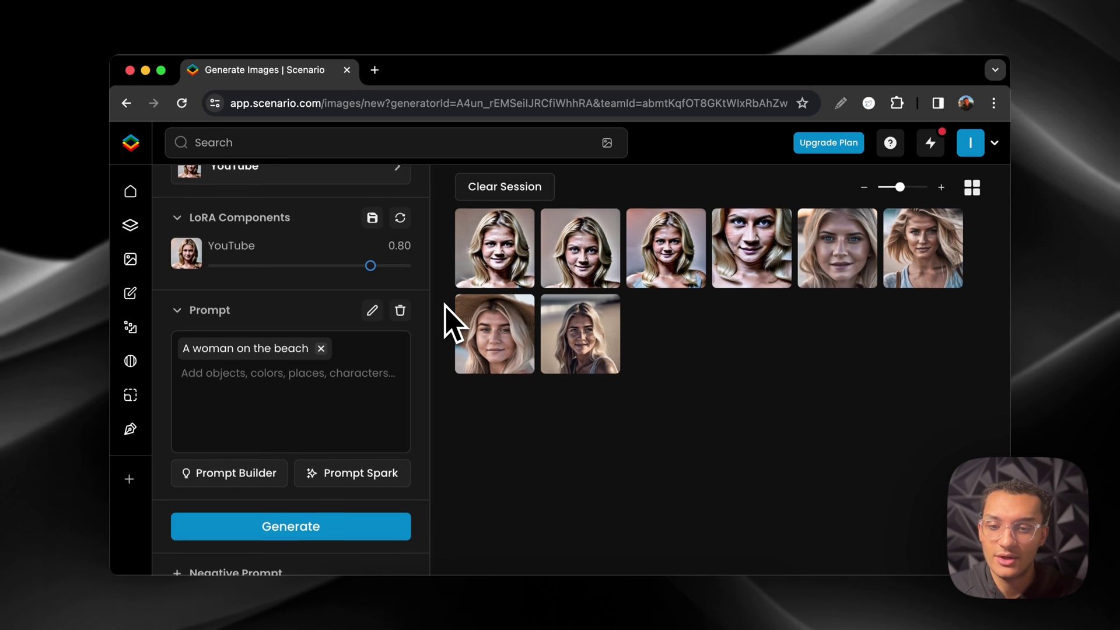
# Scroll up the session grid to review the four new beach portraits
pyautogui.scroll(1, 367, 248)
pyautogui.scroll(2, 376, 265)
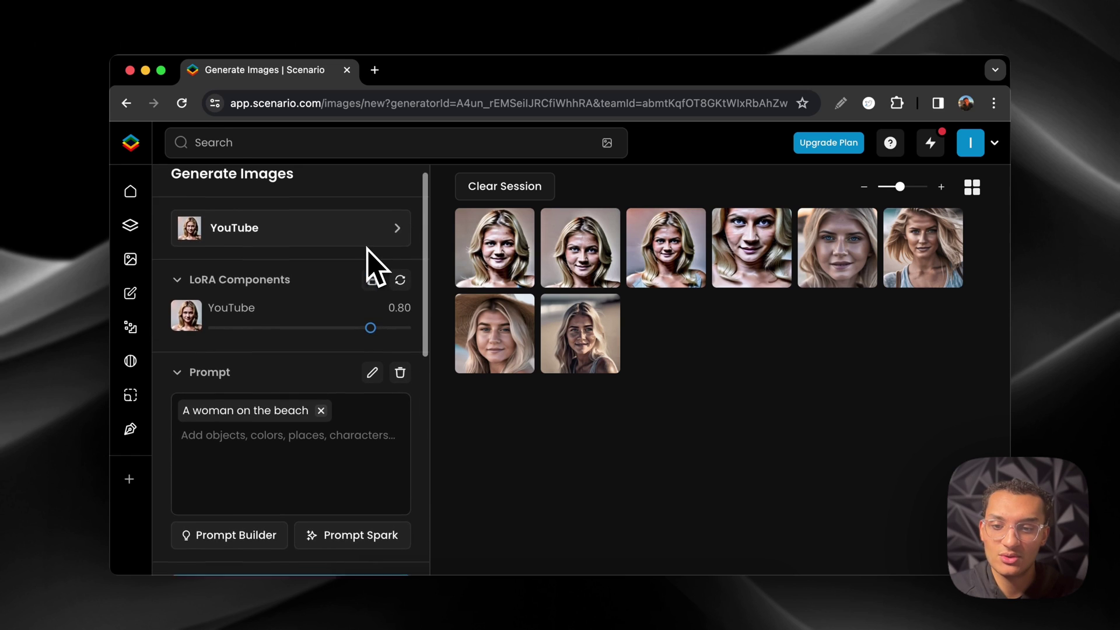